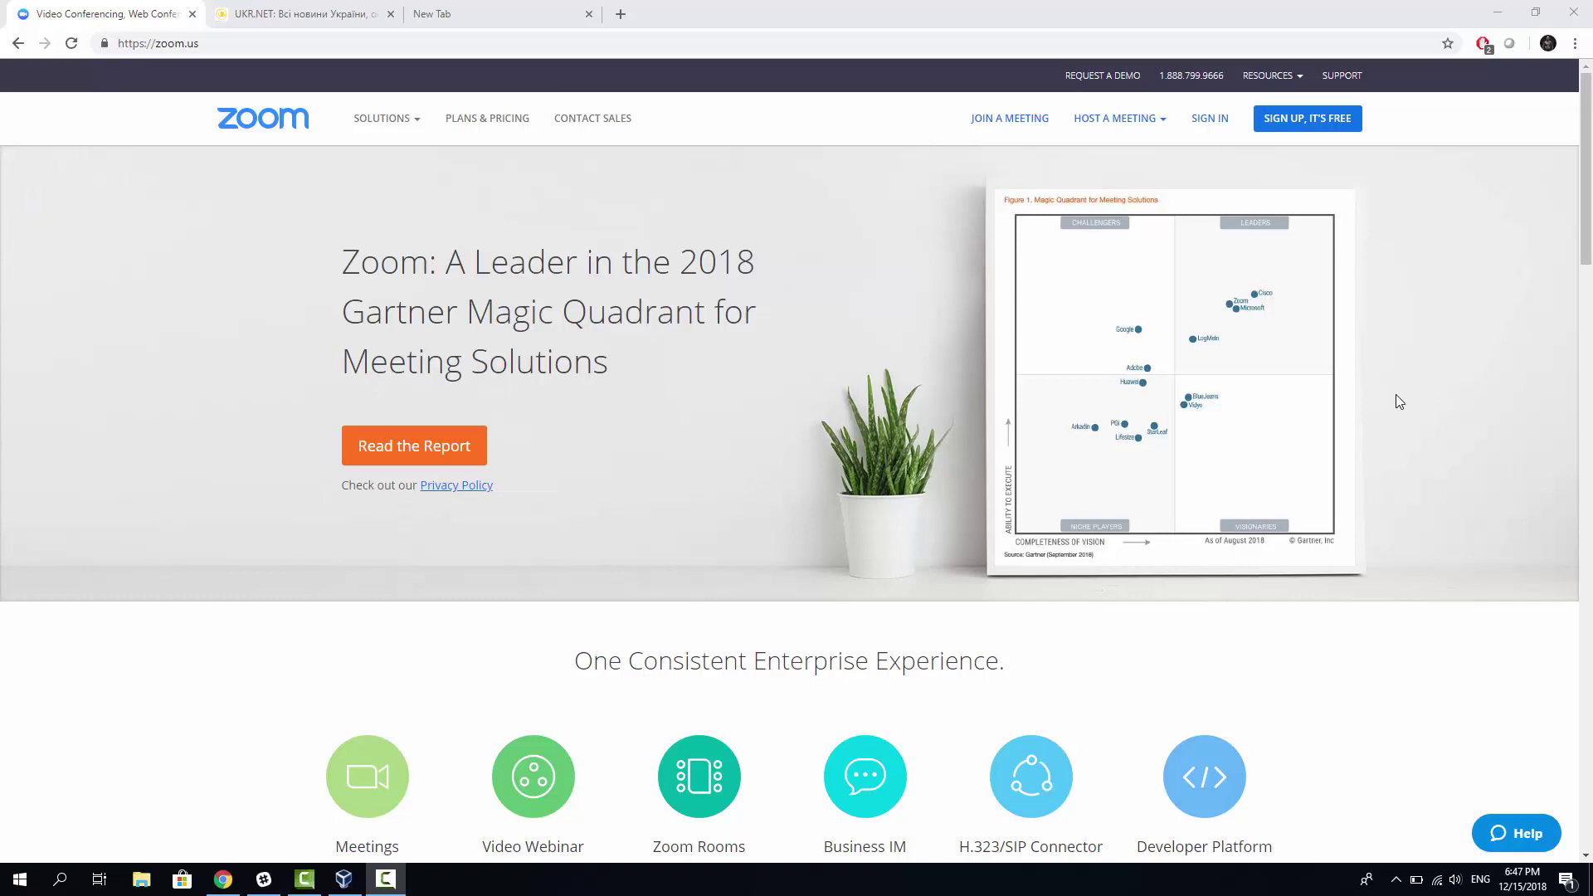
# Step: Scroll the zoom.us home page past the product icons, reviews and Why Zoom? sections to the testimonial video
pyautogui.scroll(-1, 1344, 331)
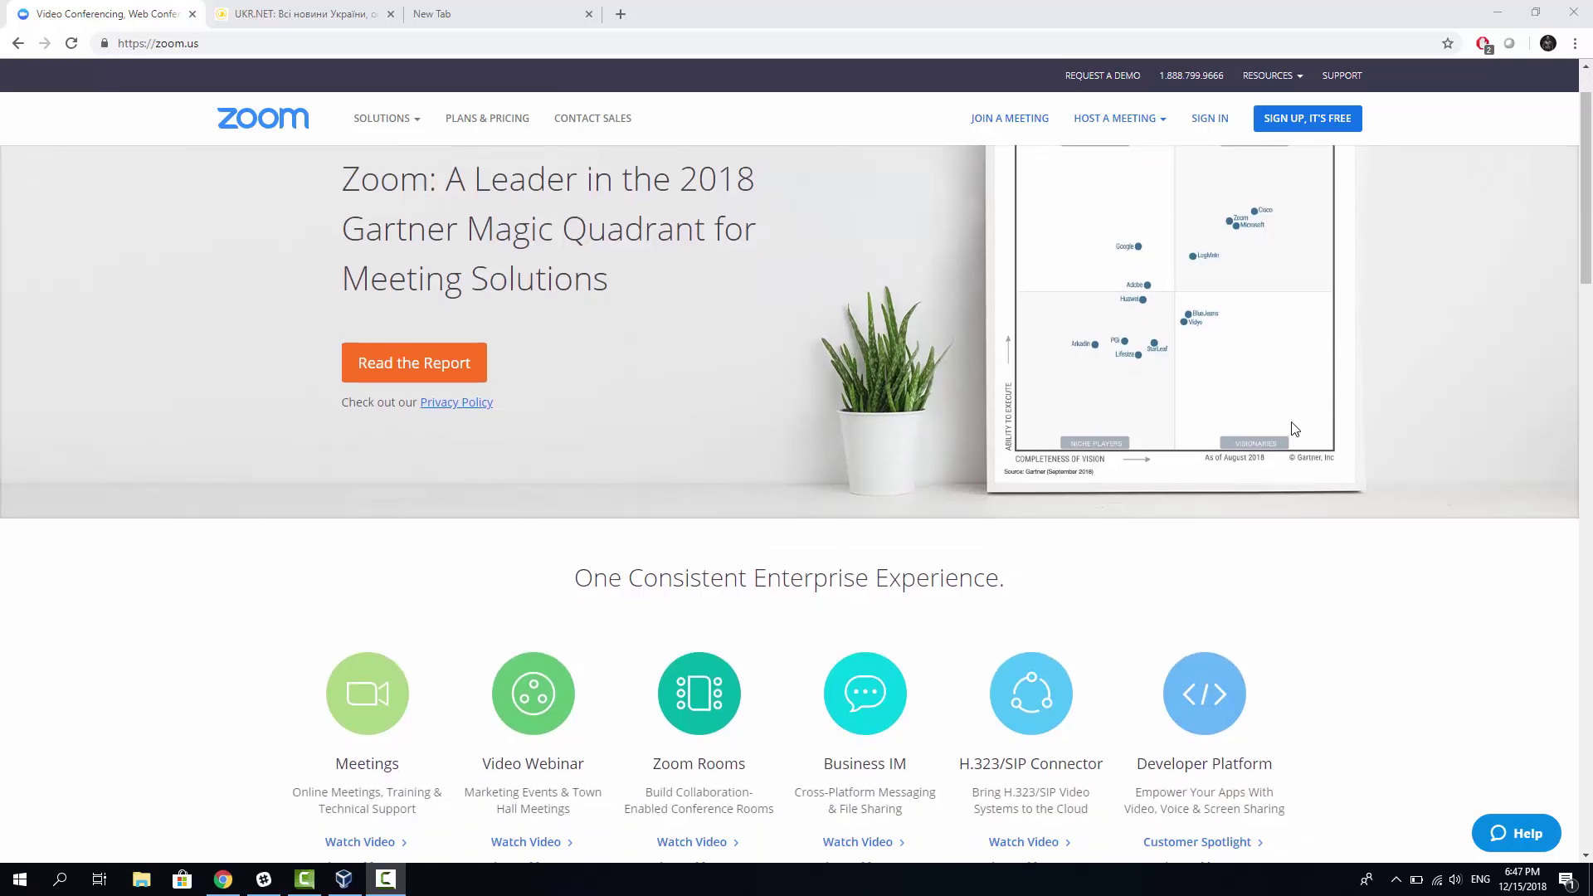
pyautogui.scroll(-2, 1295, 429)
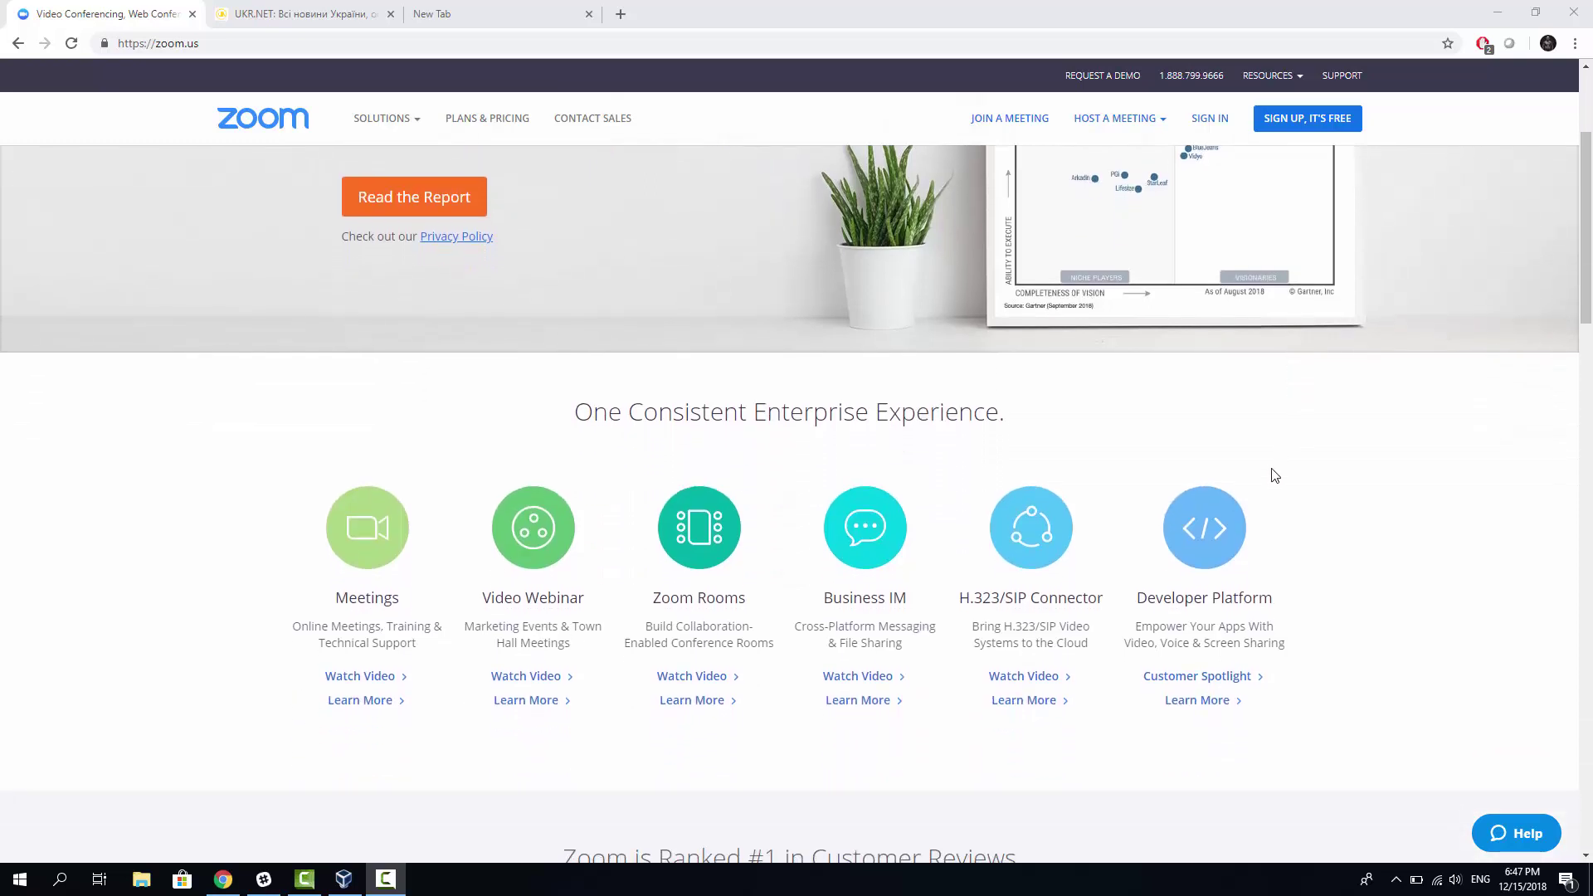
pyautogui.scroll(-2, 1274, 470)
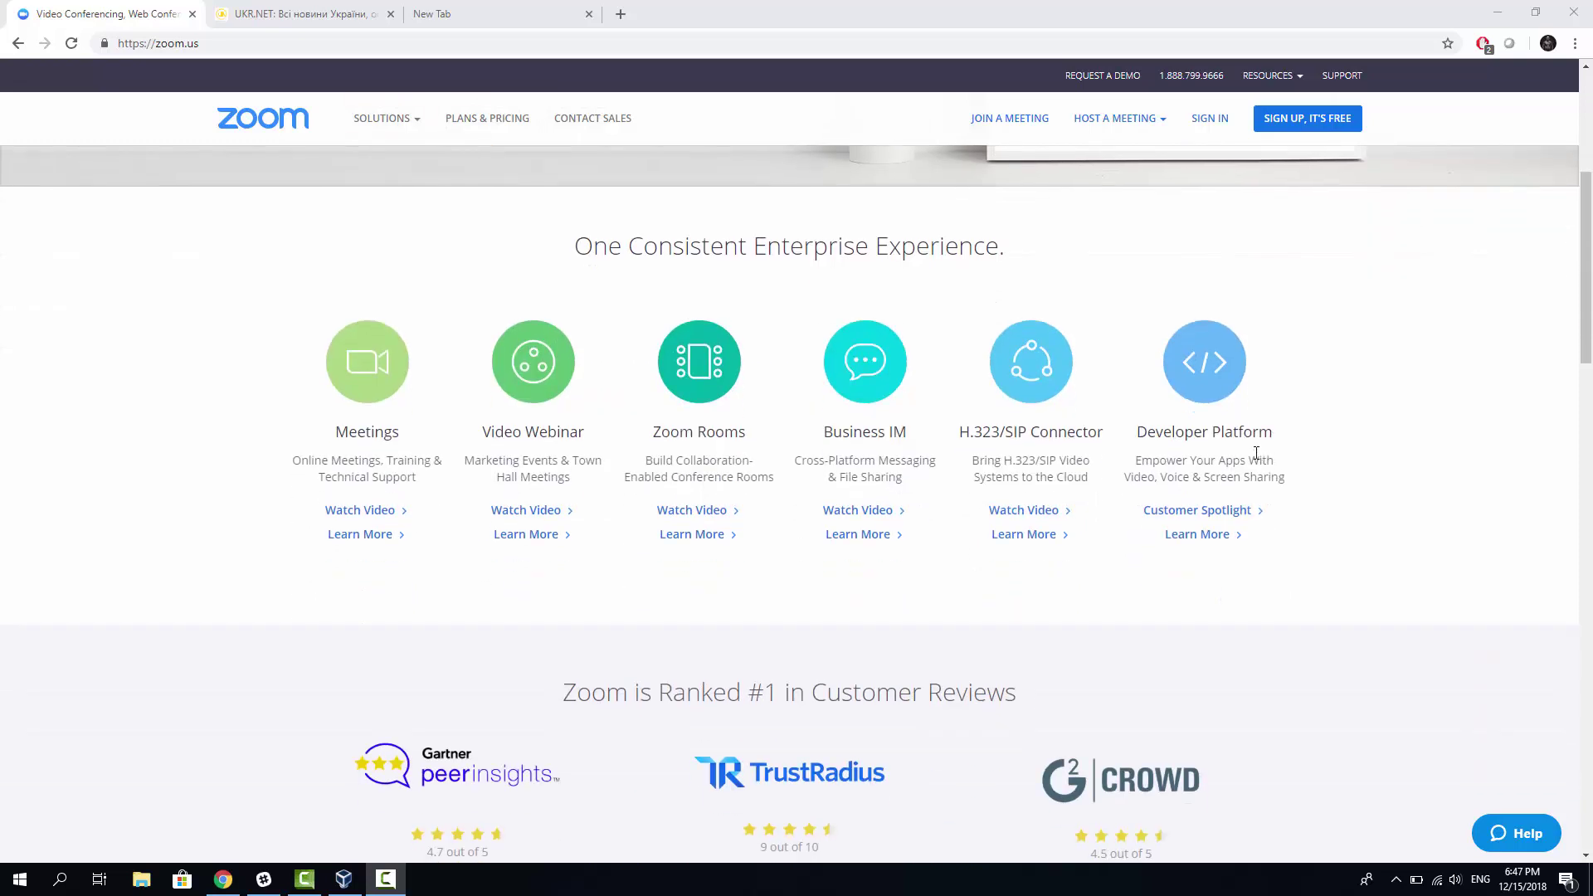
pyautogui.scroll(-1, 1258, 459)
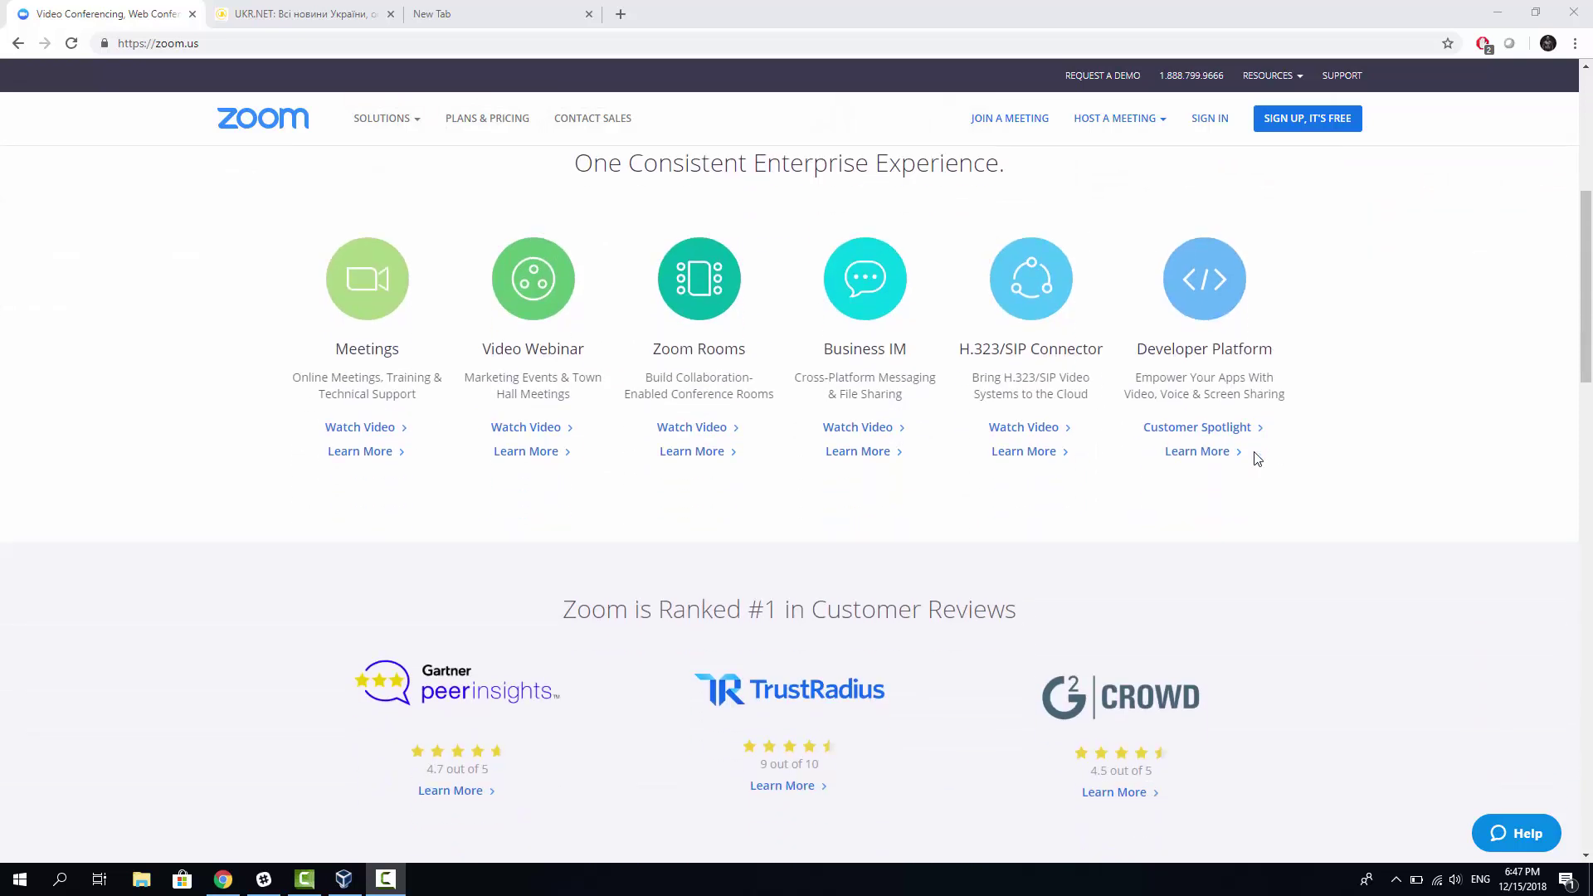
pyautogui.scroll(-1, 1162, 488)
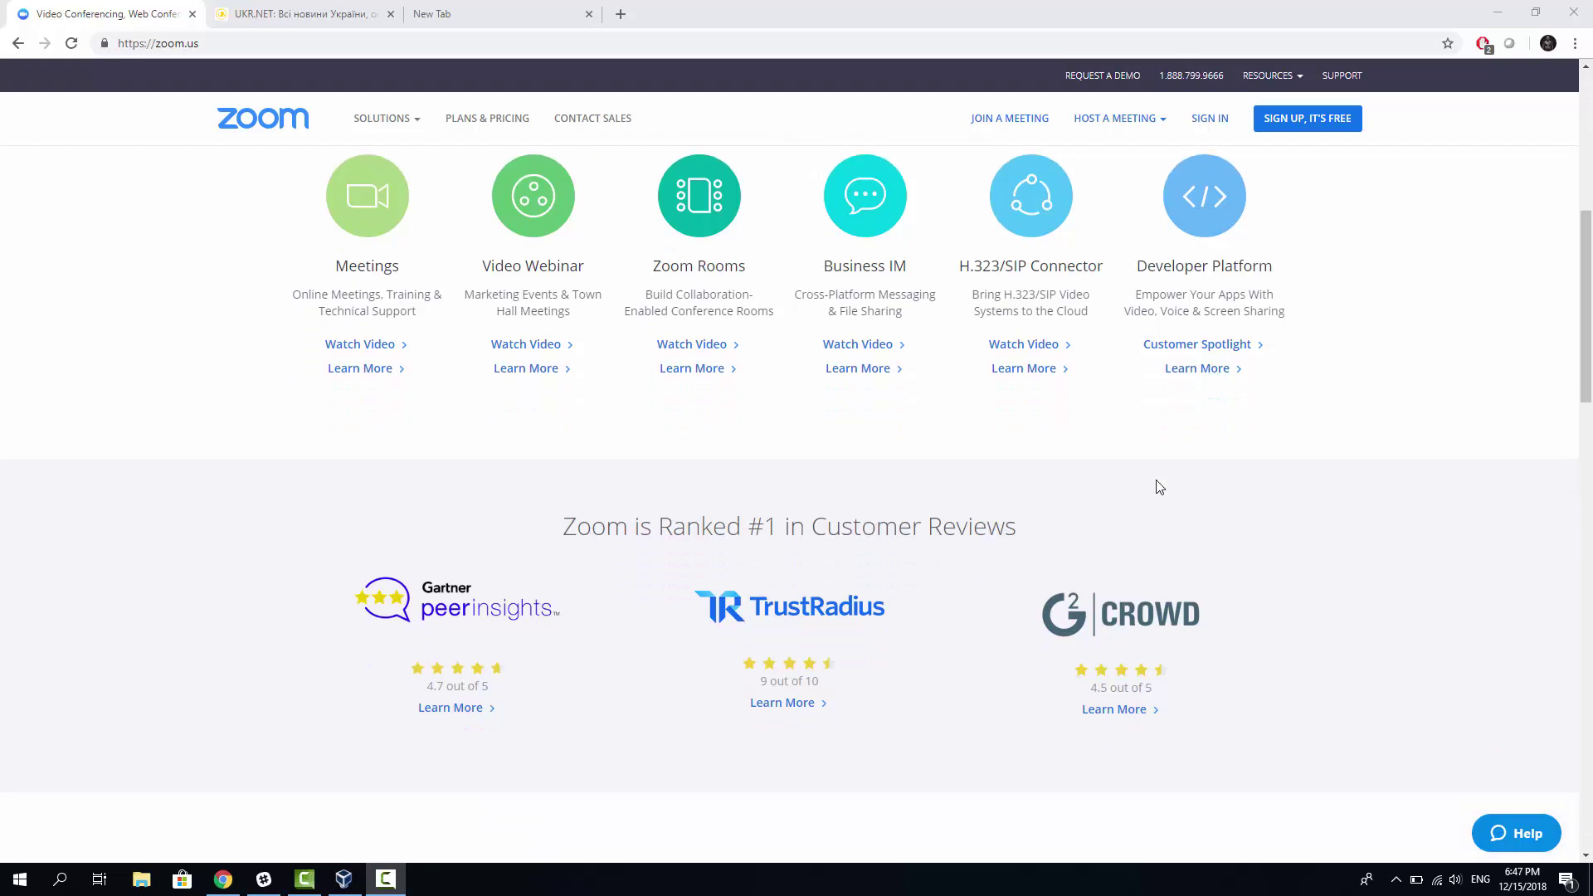
pyautogui.scroll(-1, 1149, 483)
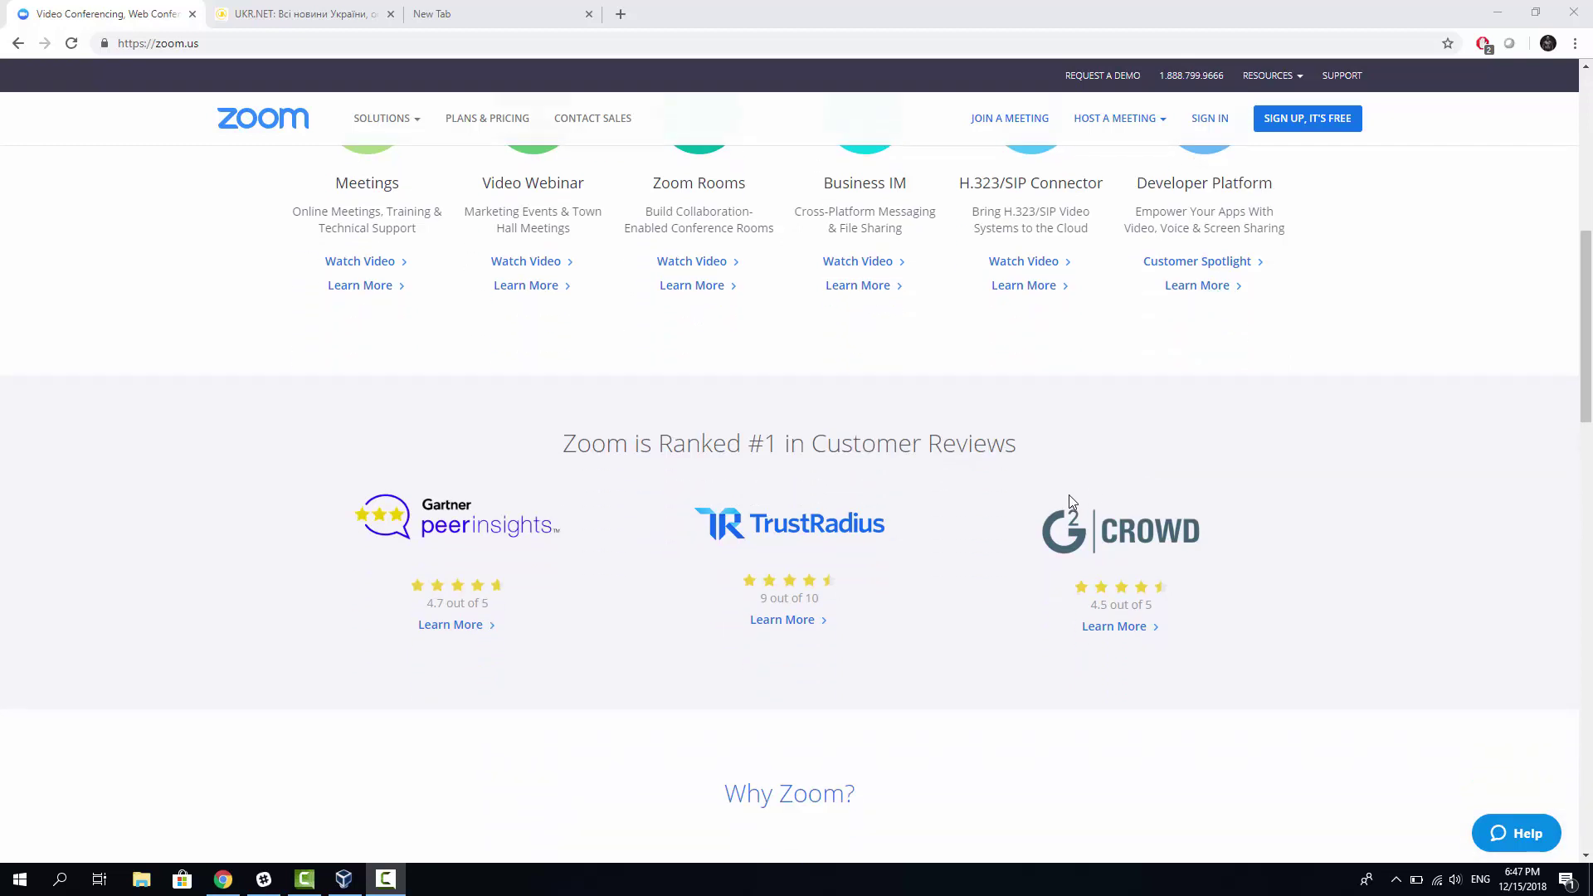
pyautogui.scroll(-1, 1075, 510)
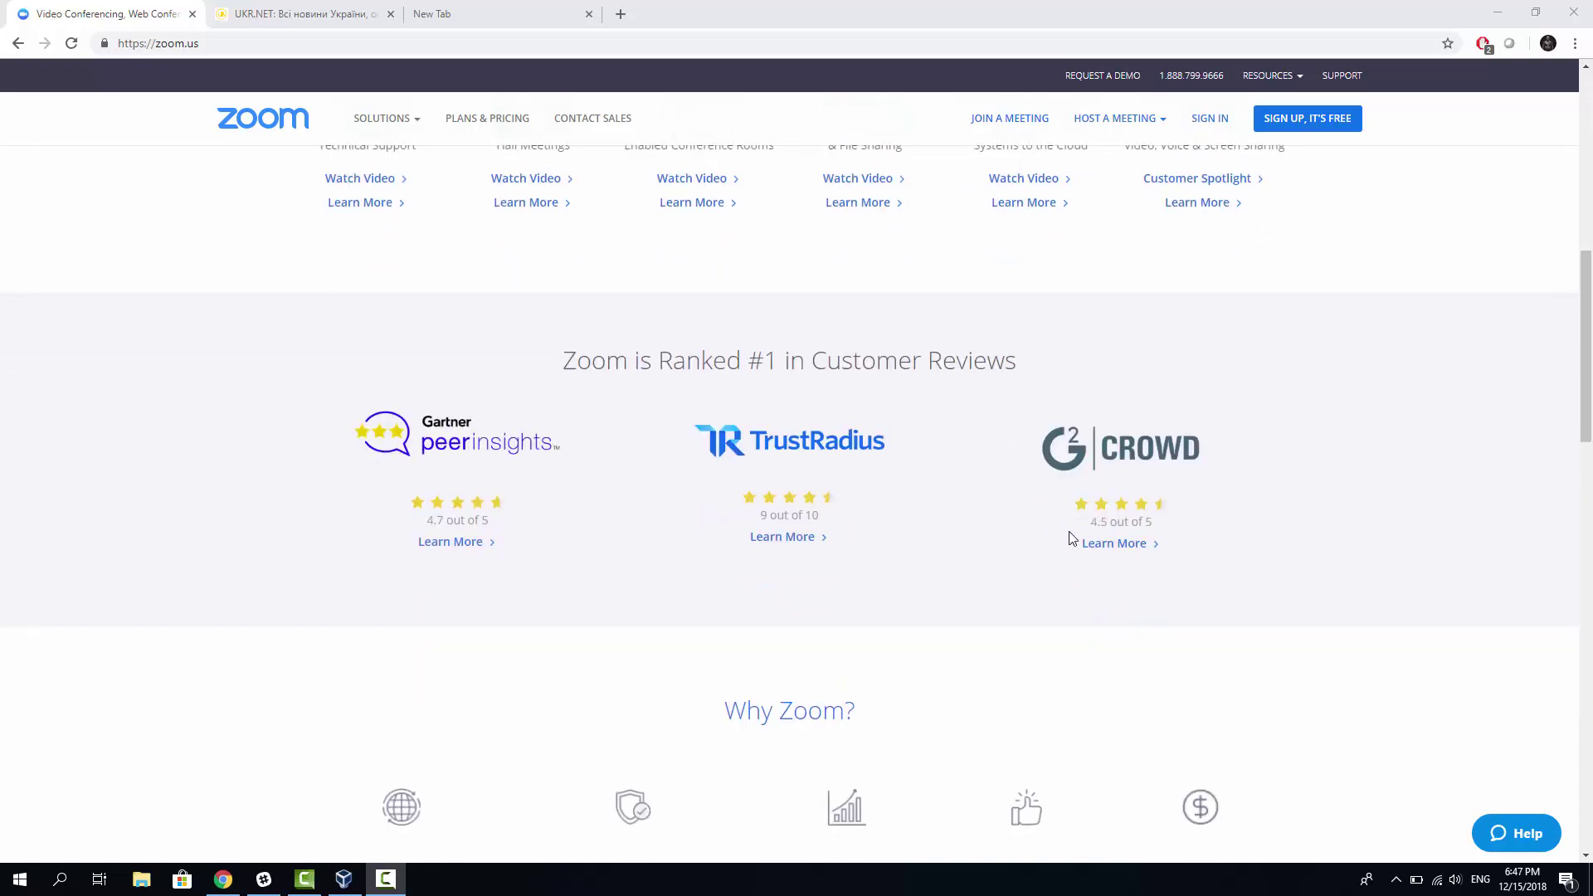
pyautogui.scroll(-1, 1029, 543)
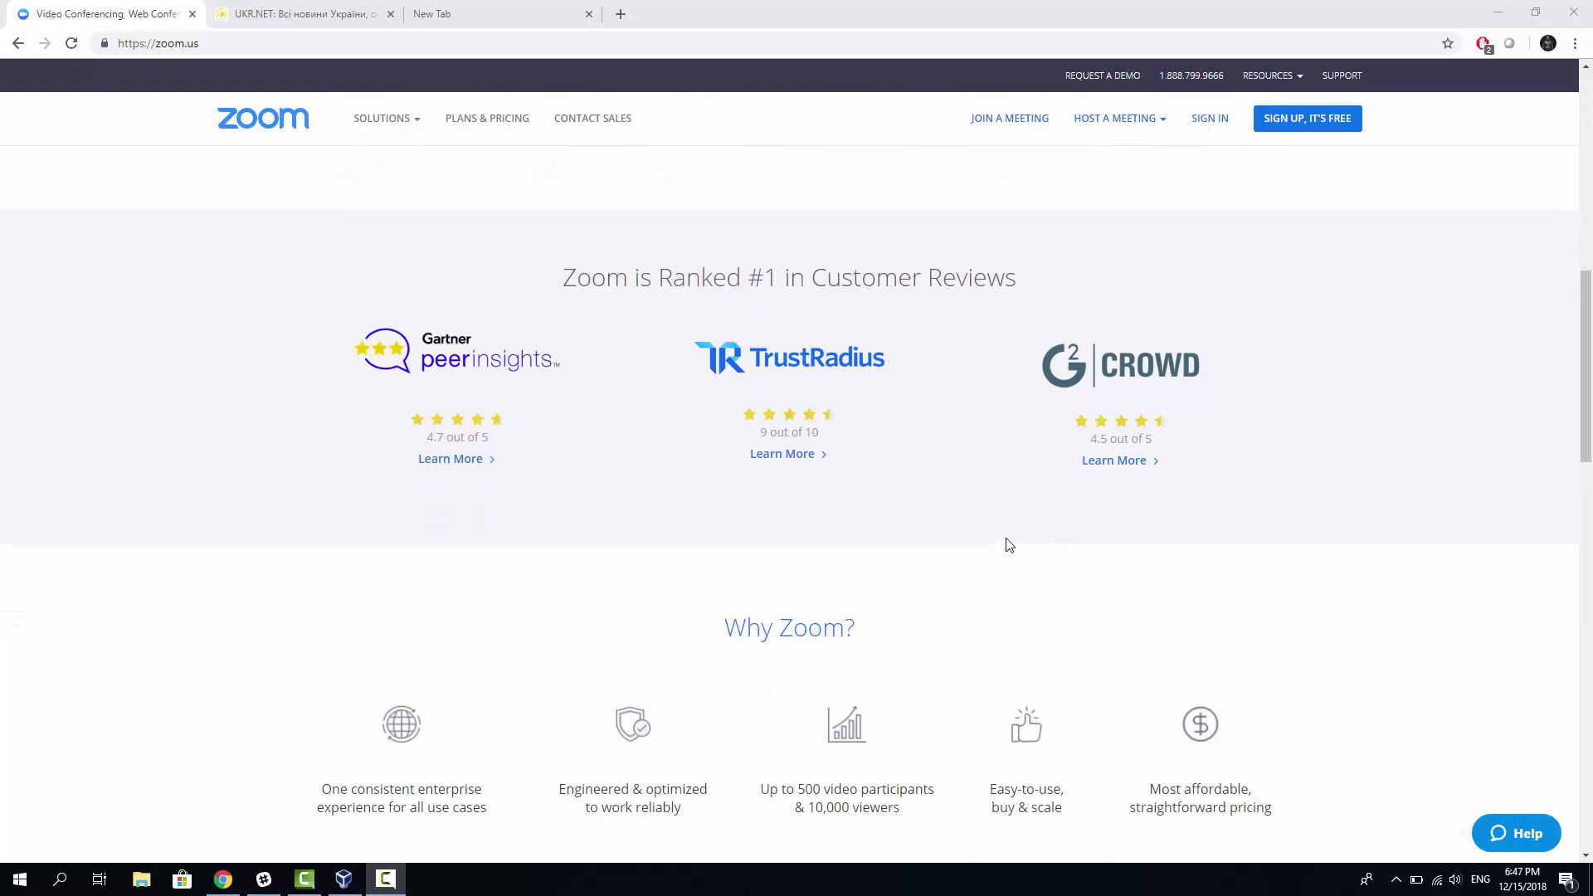
pyautogui.scroll(-1, 1009, 545)
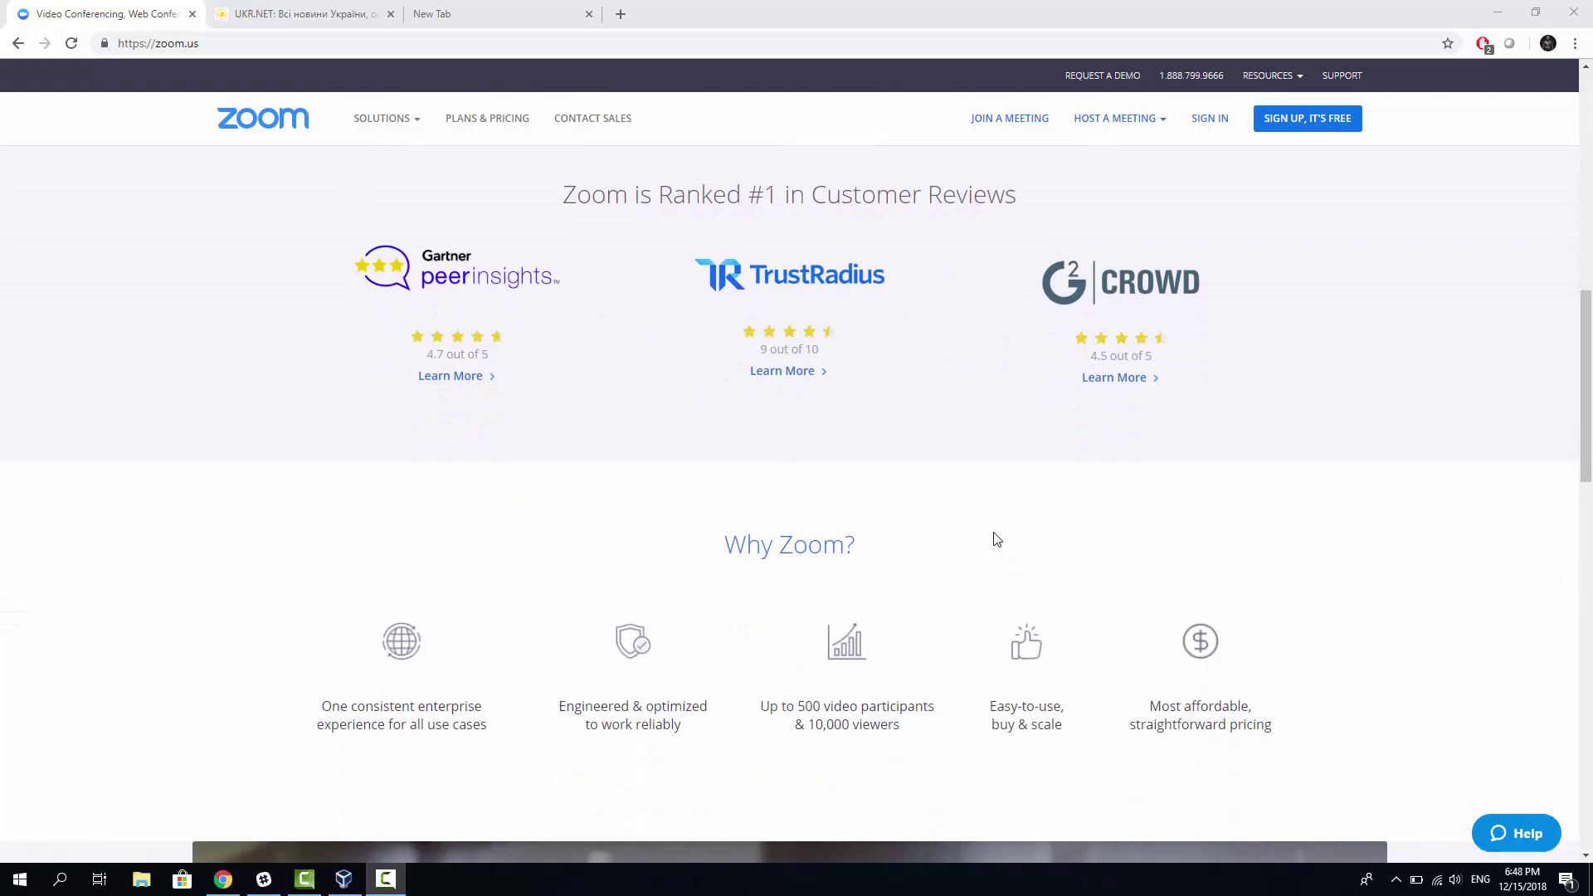
pyautogui.scroll(-1, 917, 555)
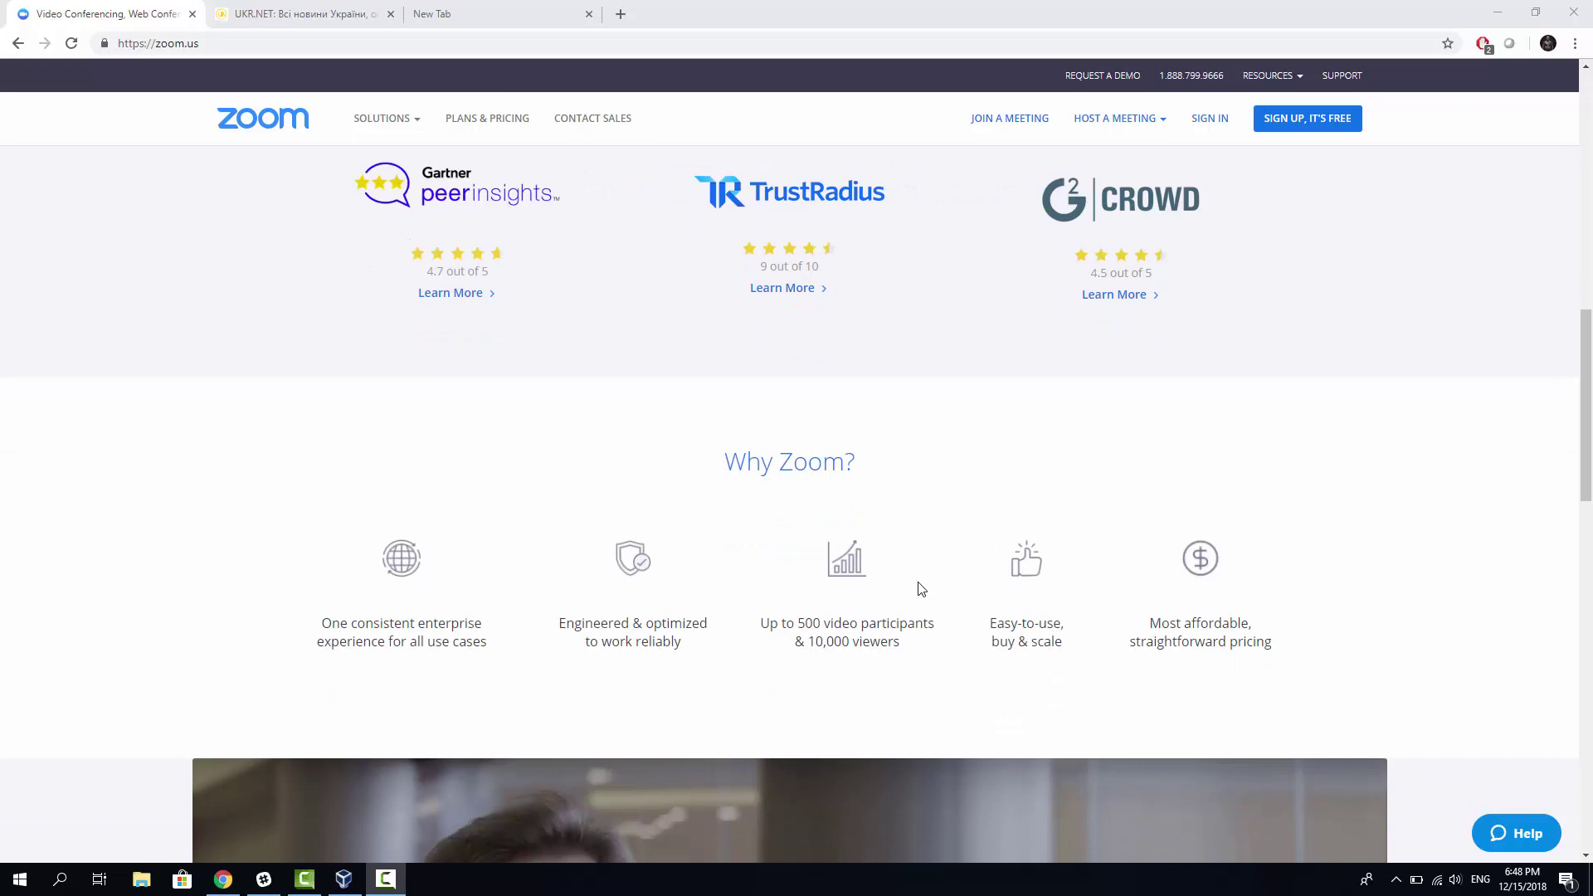
pyautogui.scroll(-1, 920, 593)
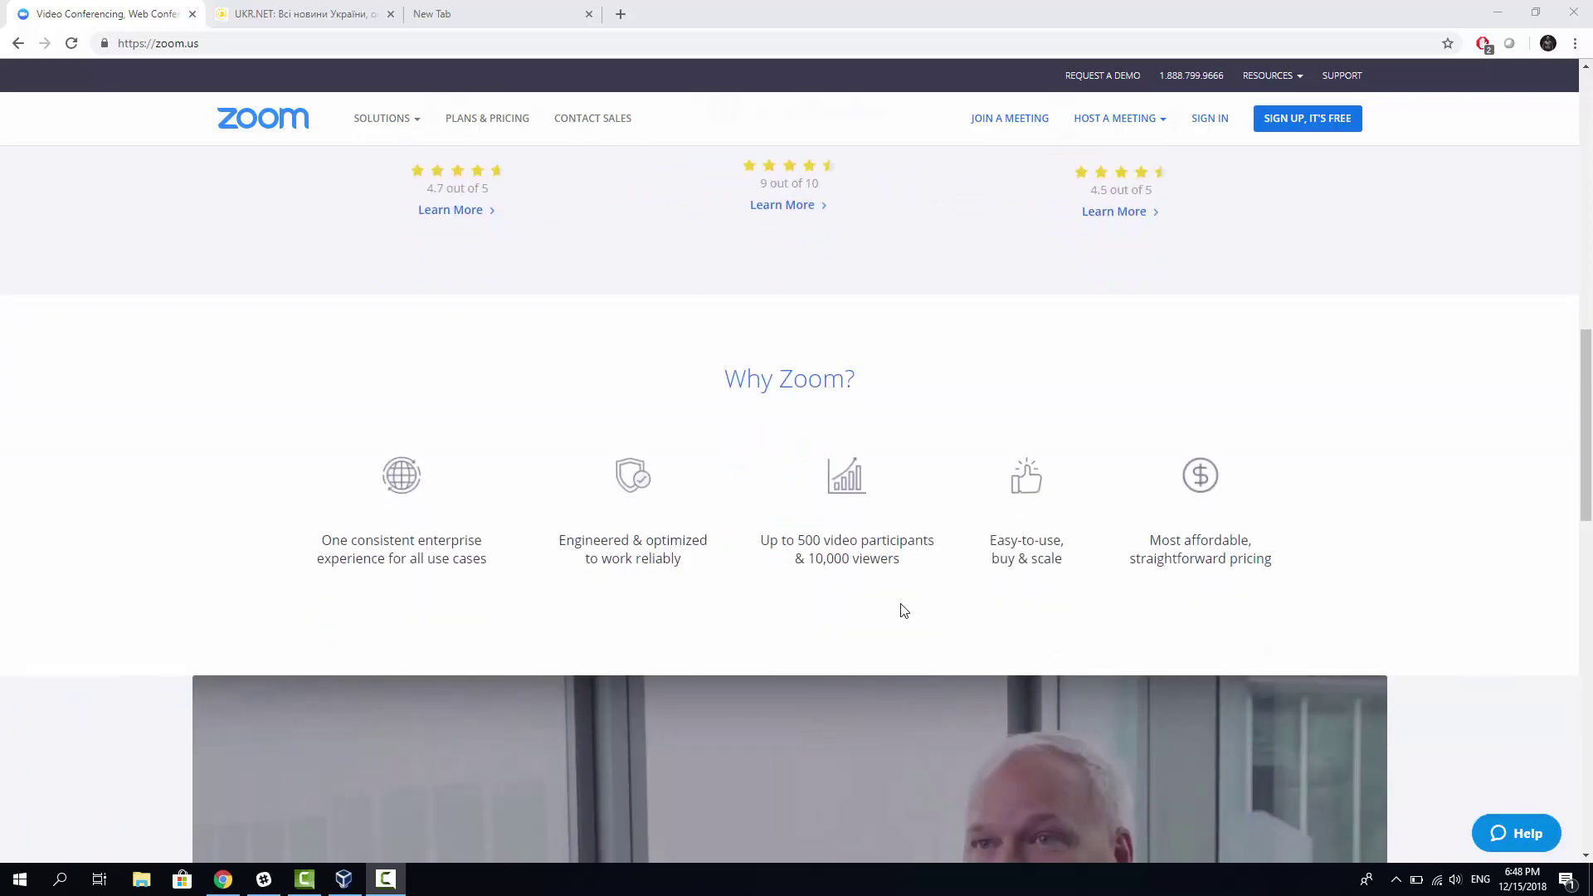
pyautogui.scroll(-1, 882, 596)
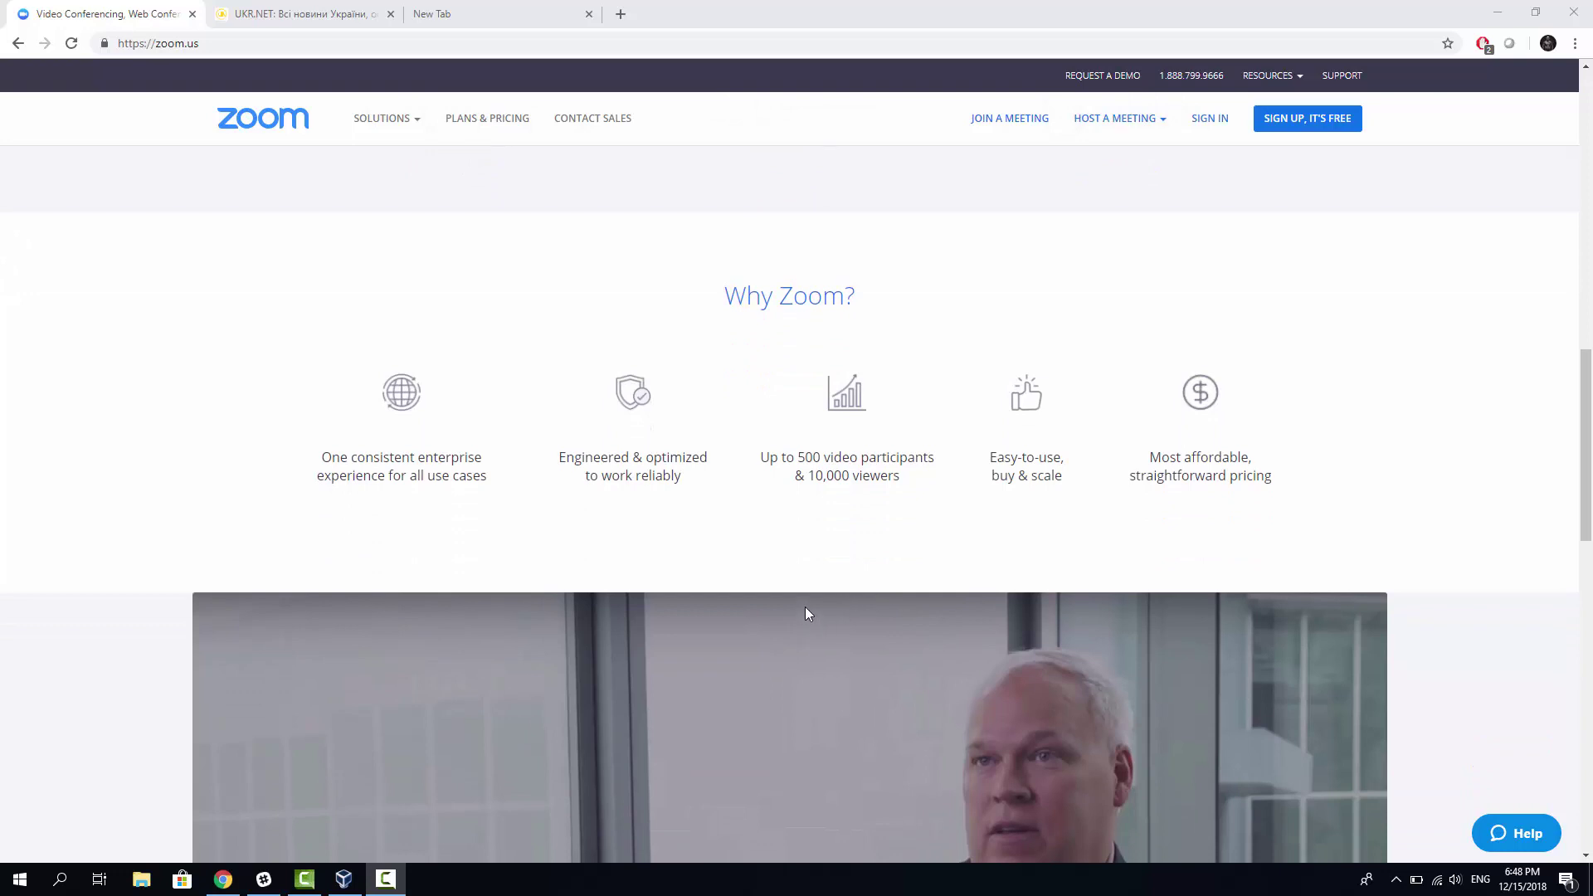
pyautogui.scroll(-2, 805, 611)
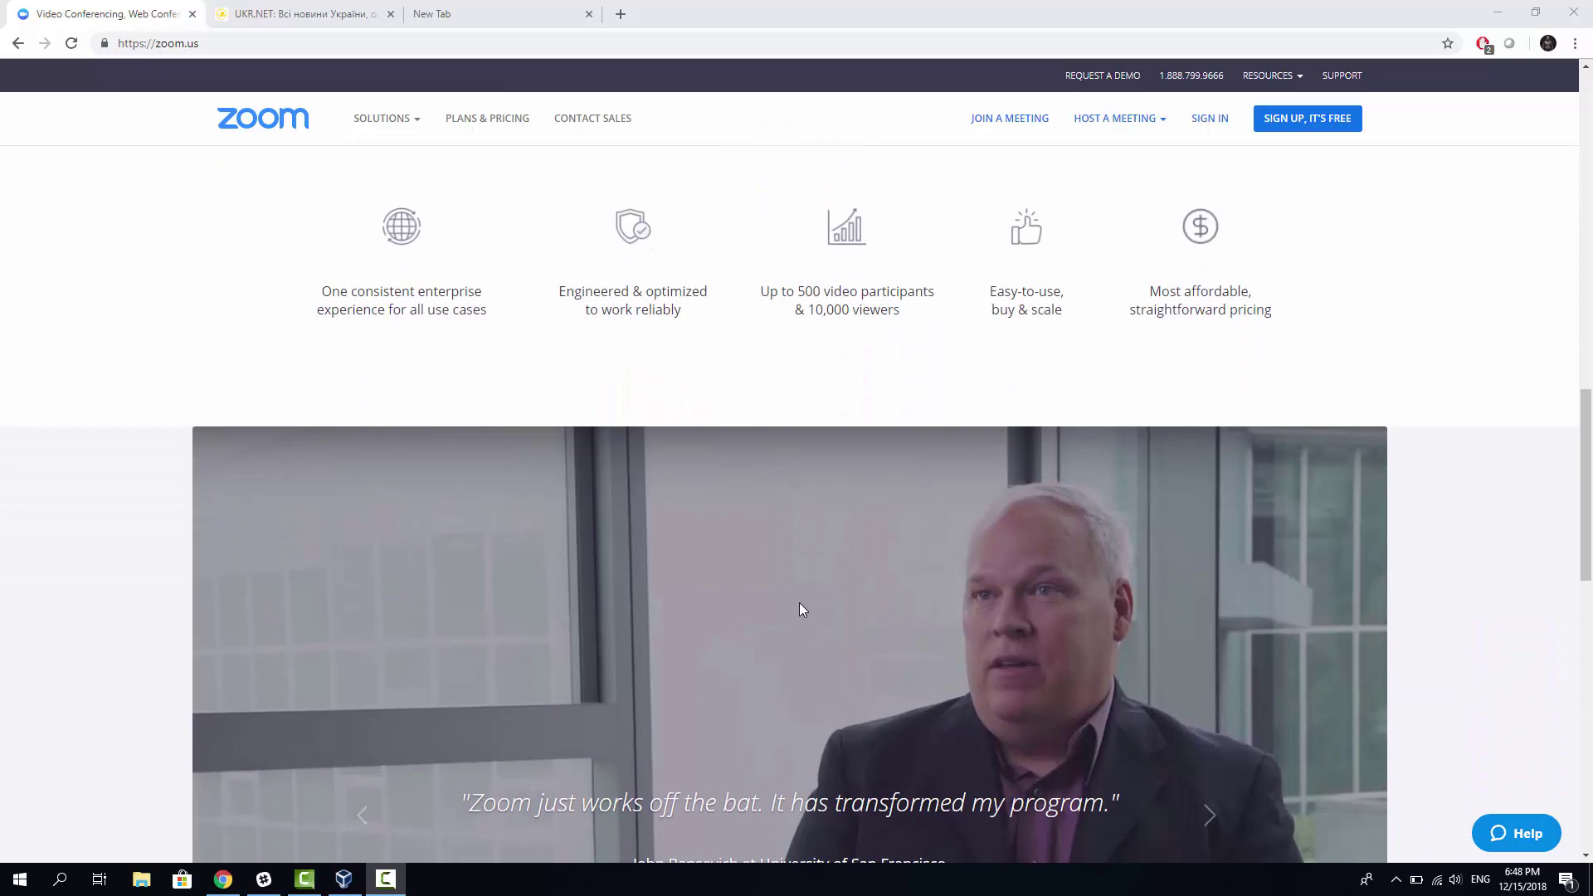
pyautogui.scroll(-1, 799, 603)
pyautogui.scroll(-2, 765, 609)
pyautogui.scroll(-1, 765, 618)
# Step: Scroll down through the customer logos to the page footer
pyautogui.scroll(-1, 699, 677)
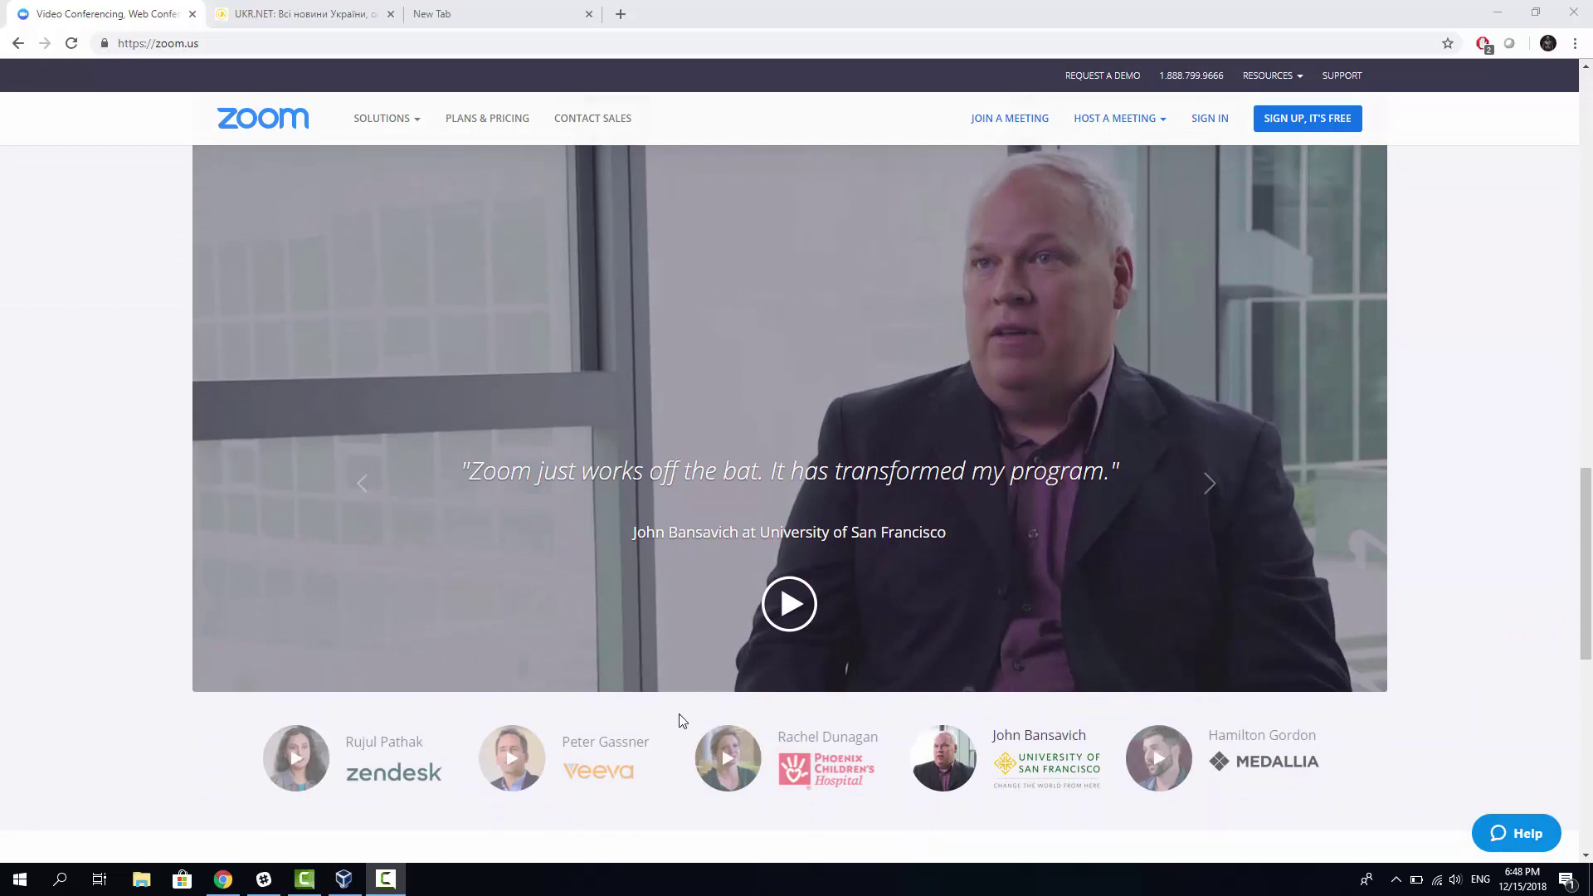
pyautogui.scroll(-1, 683, 739)
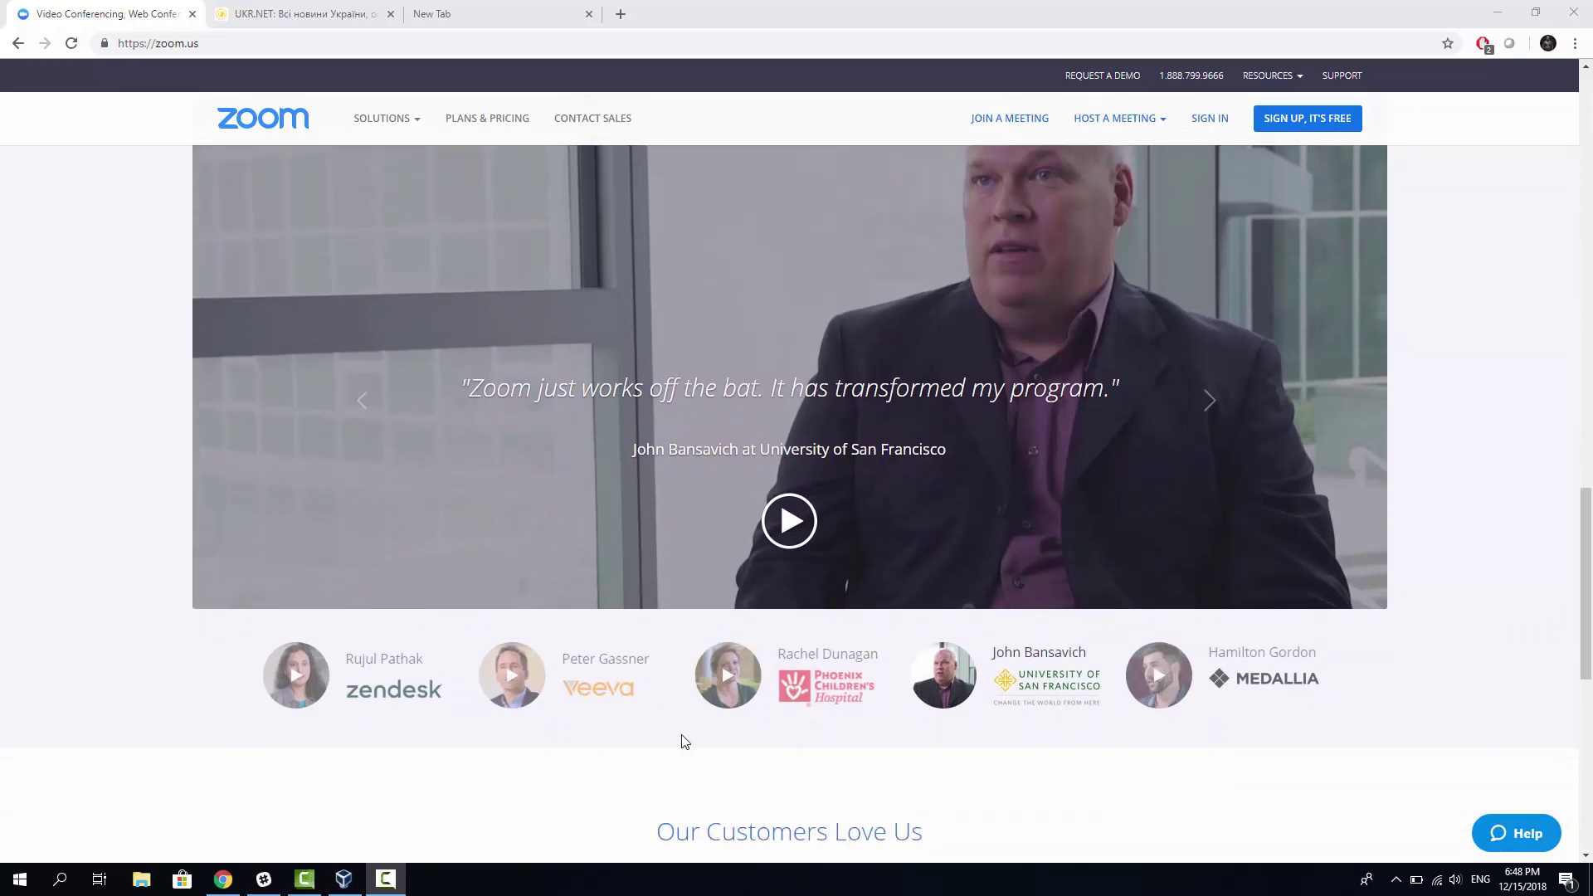
pyautogui.scroll(-1, 683, 740)
pyautogui.scroll(-1, 687, 749)
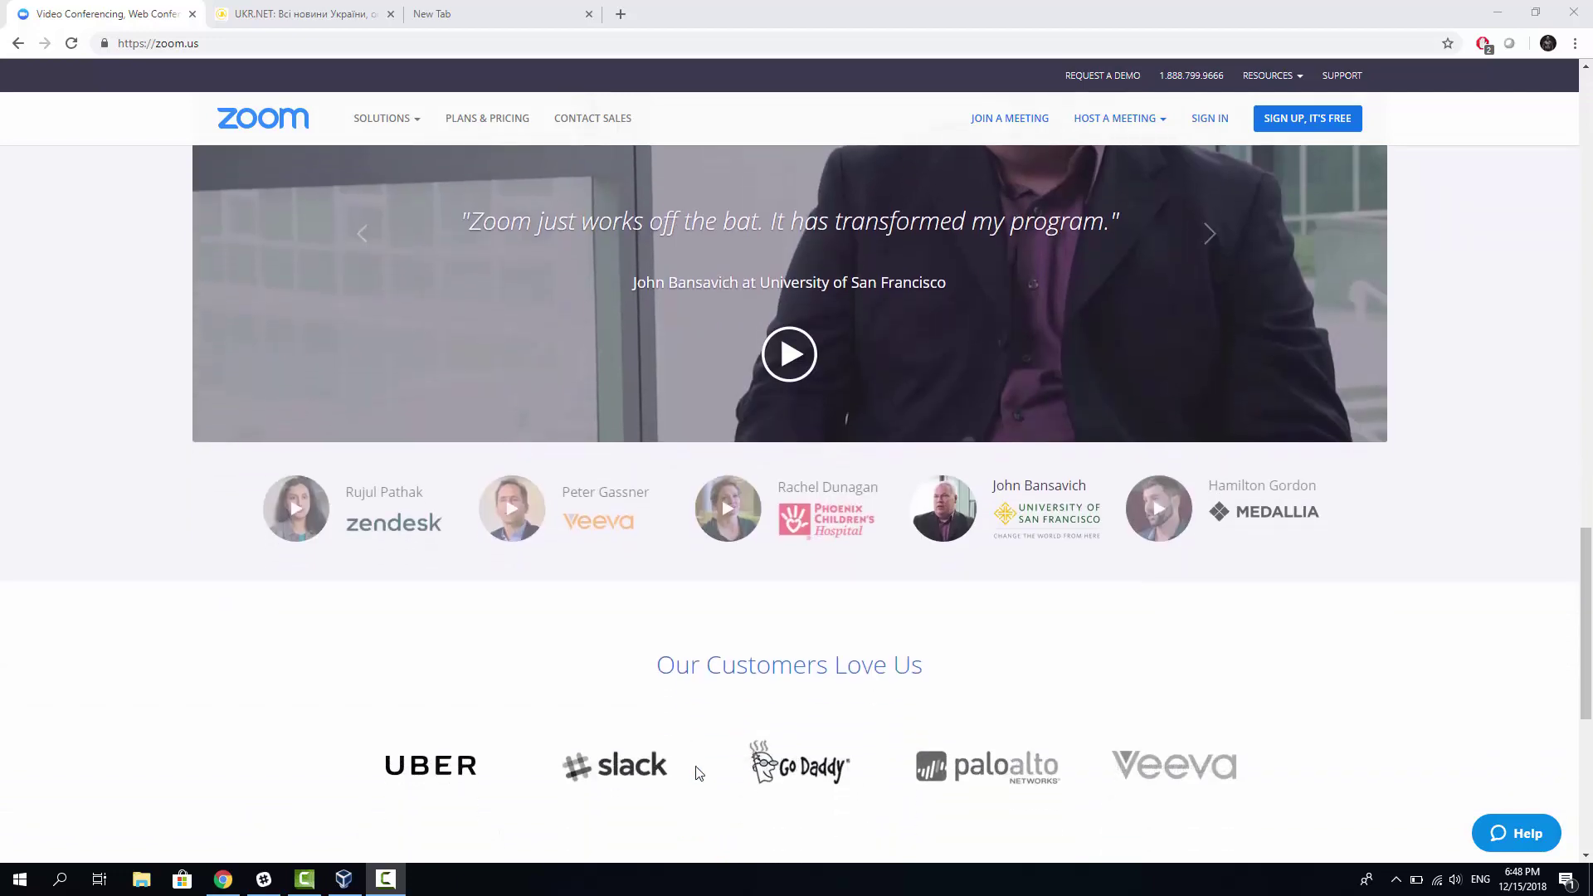
pyautogui.scroll(-2, 698, 772)
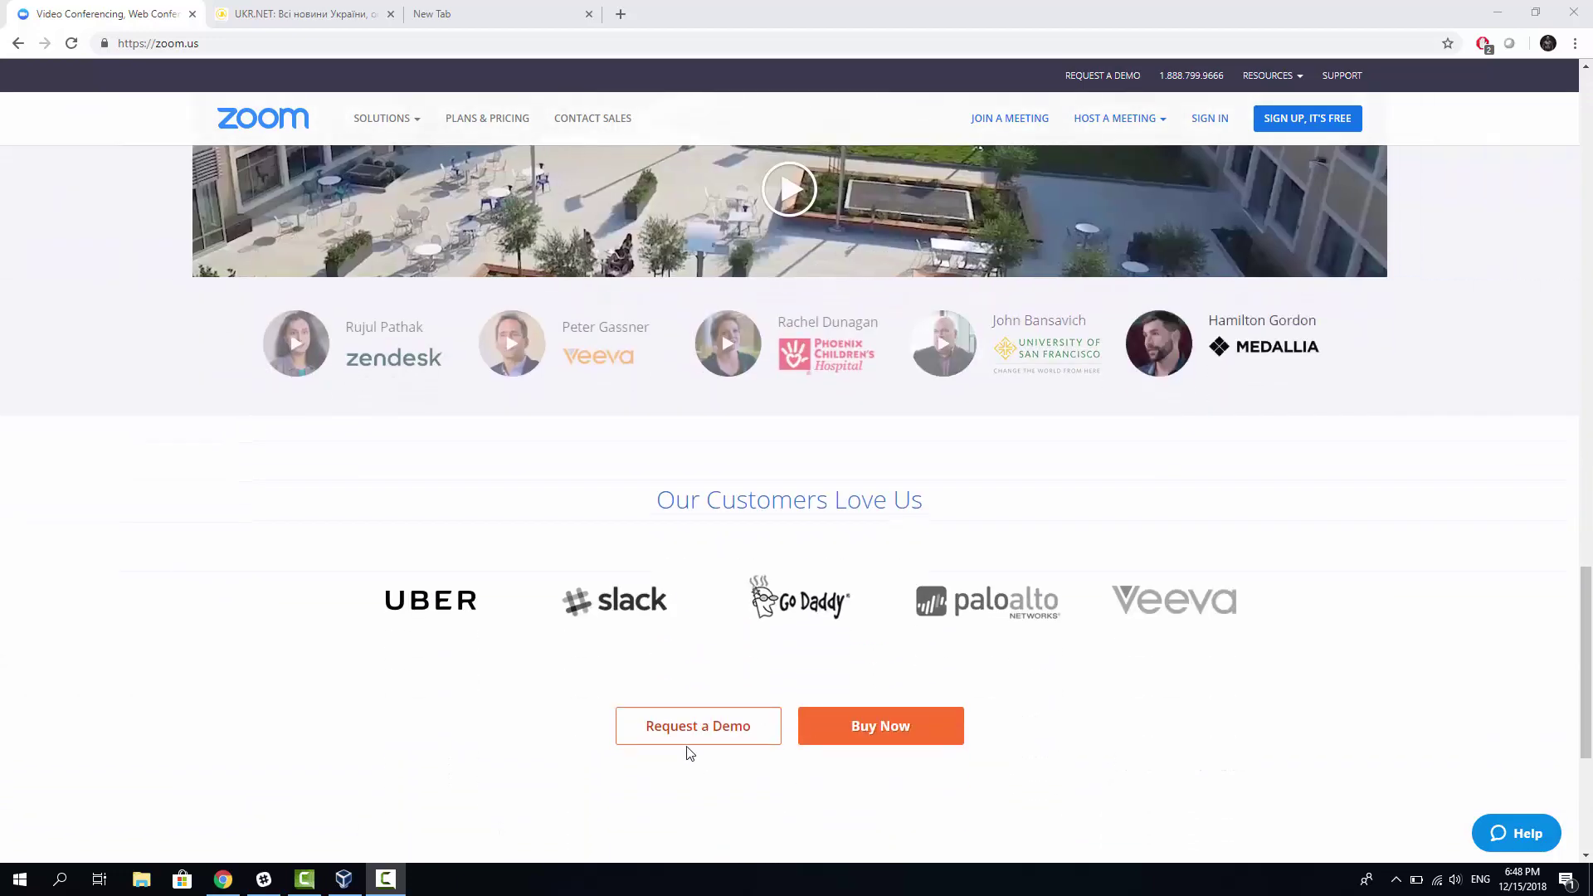
pyautogui.scroll(-1, 679, 739)
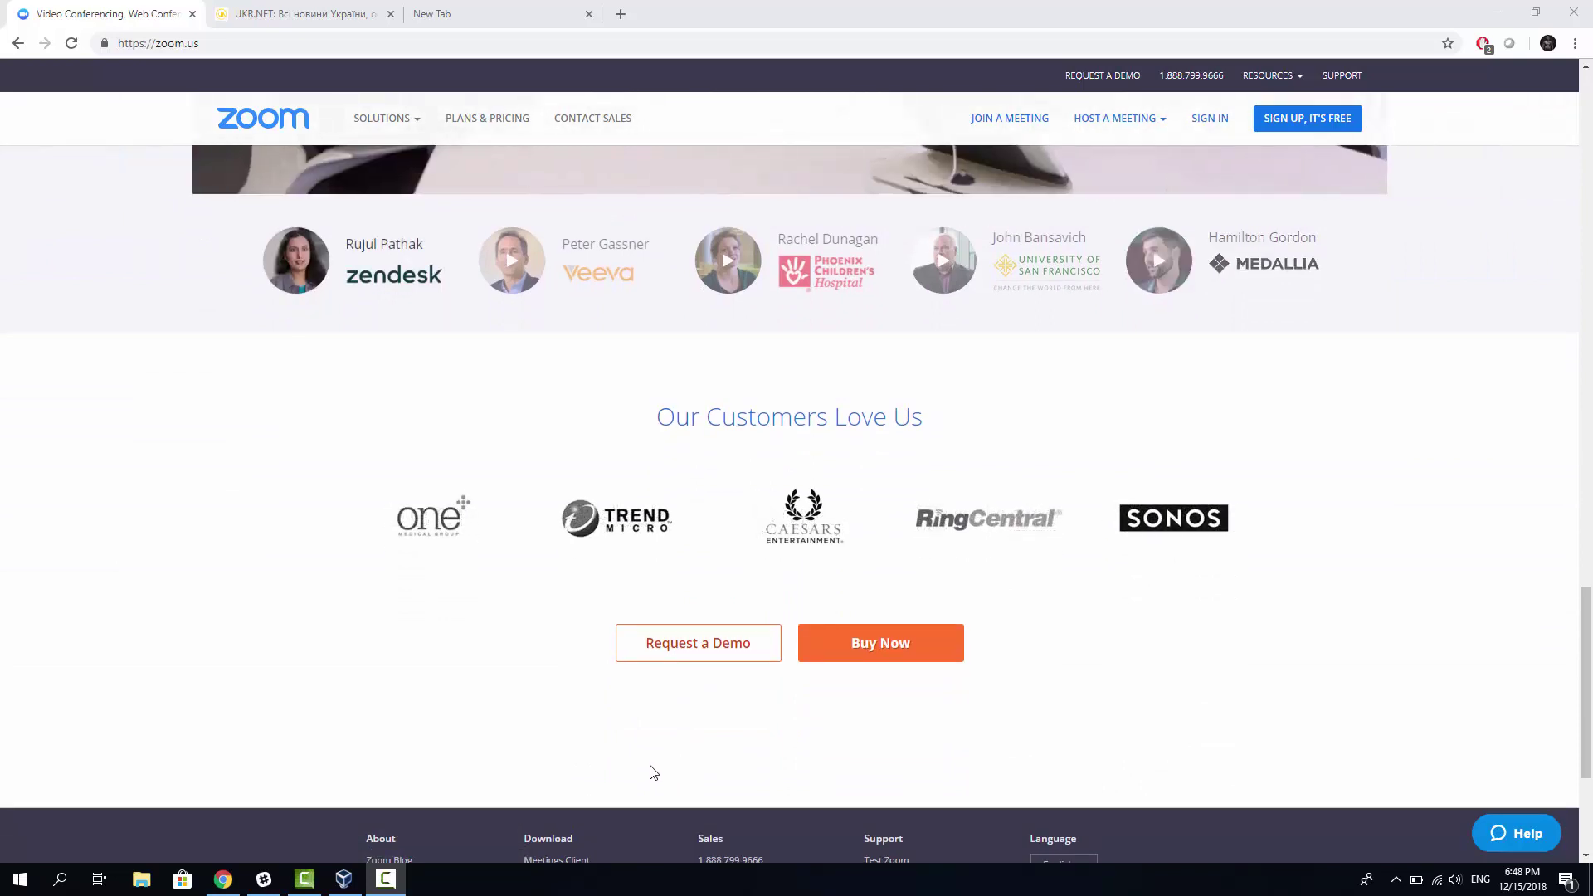
pyautogui.scroll(-2, 652, 774)
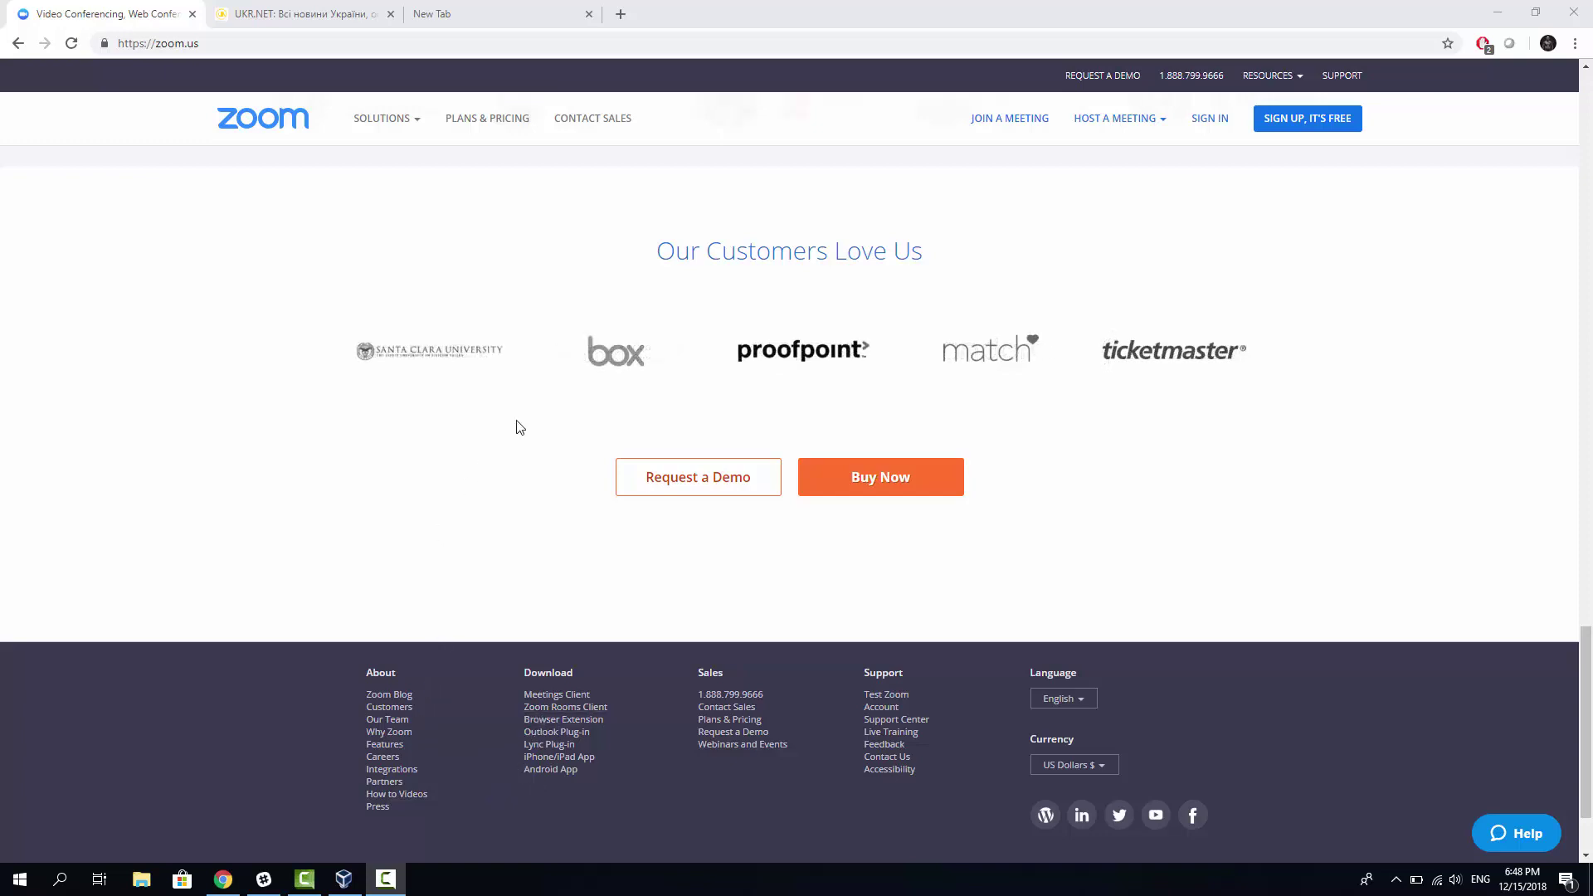
pyautogui.scroll(-2, 520, 442)
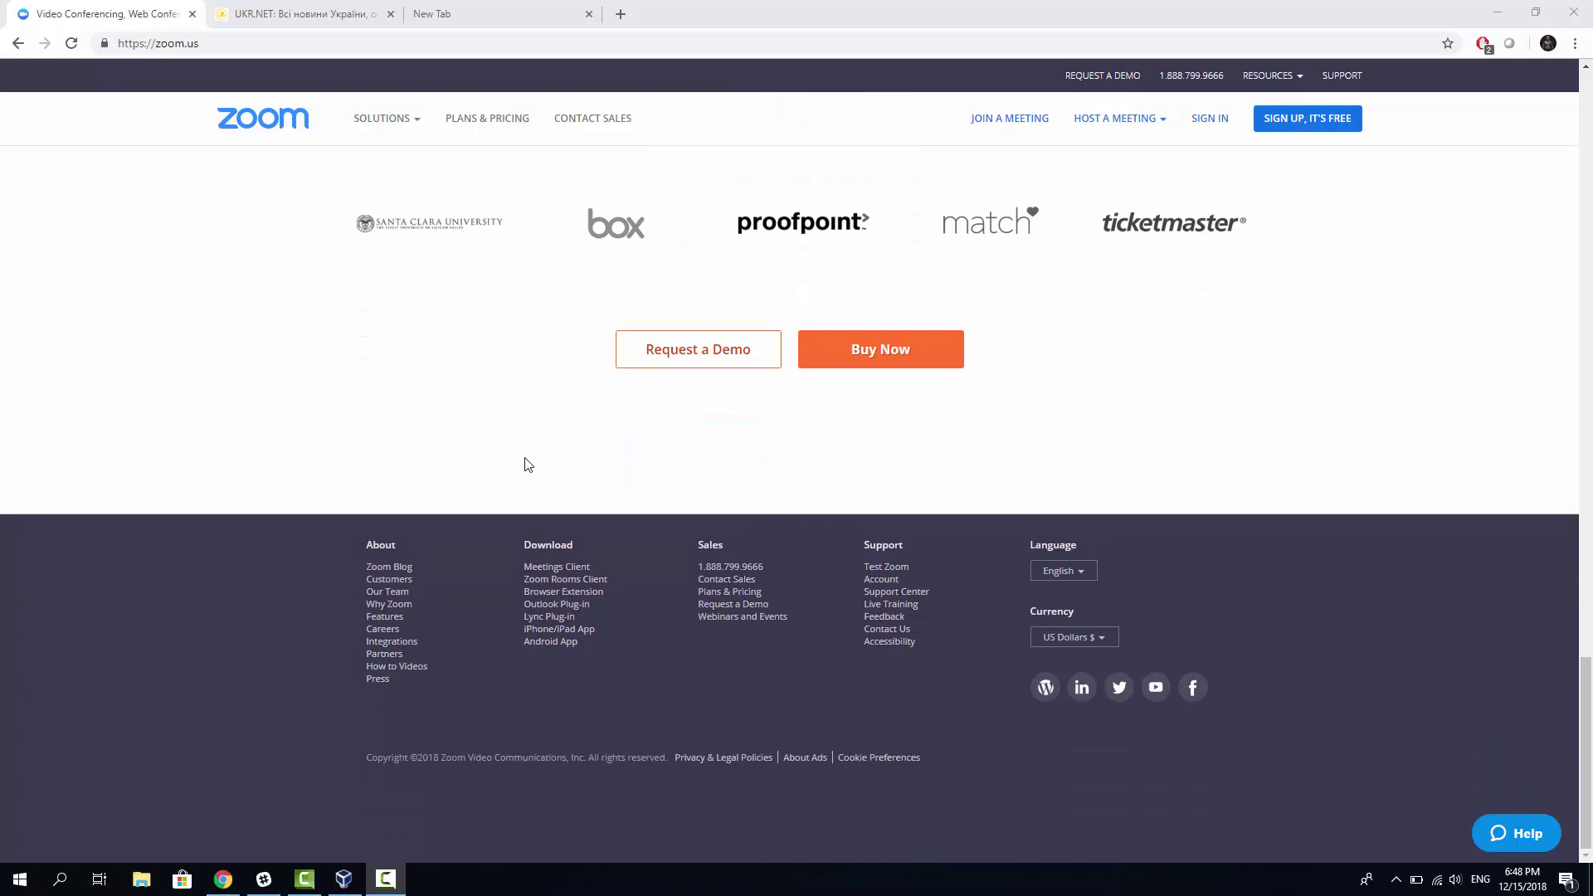
# Step: Scroll back up to the Gartner Magic Quadrant banner at the top
pyautogui.scroll(3, 517, 474)
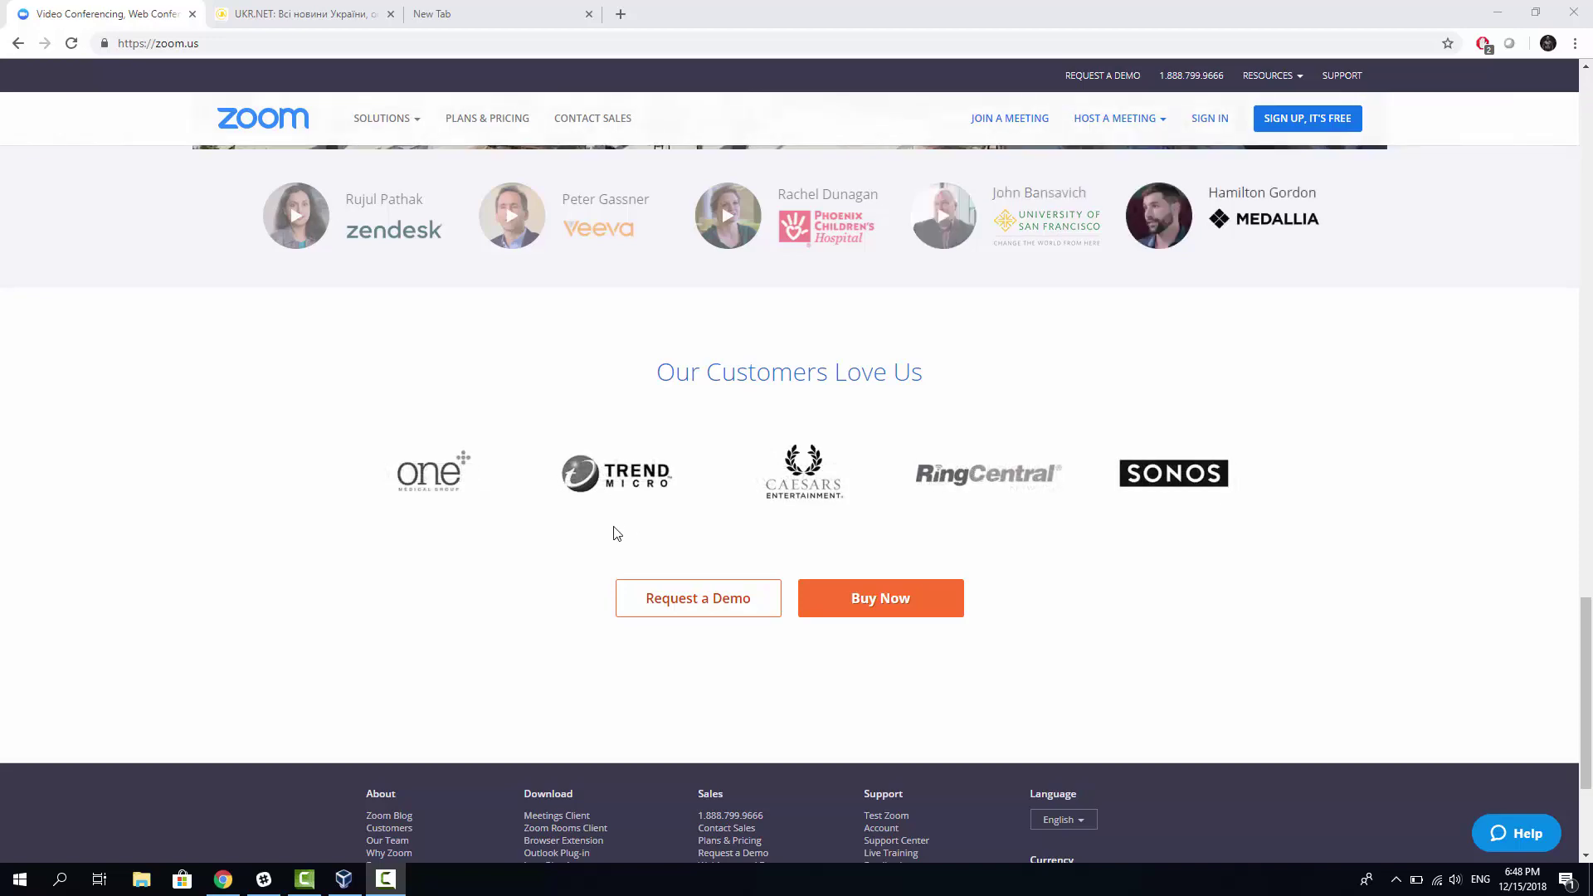
pyautogui.scroll(2, 618, 531)
pyautogui.scroll(20, 617, 521)
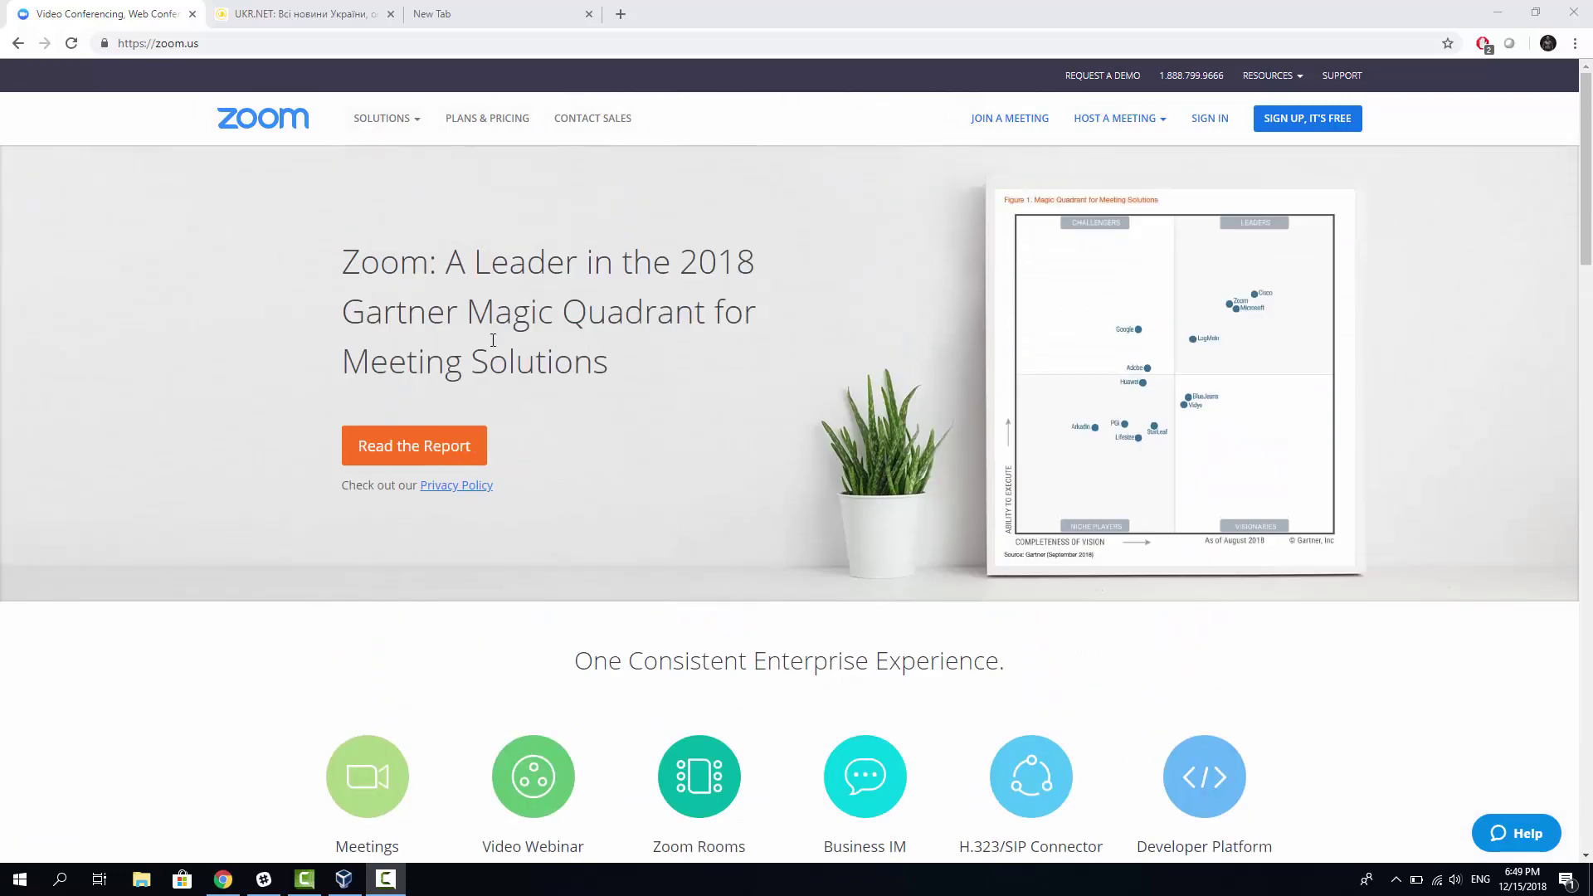
# Step: Sign up free on Zoom using the saved email address and confirm the registration
pyautogui.click(1308, 127)
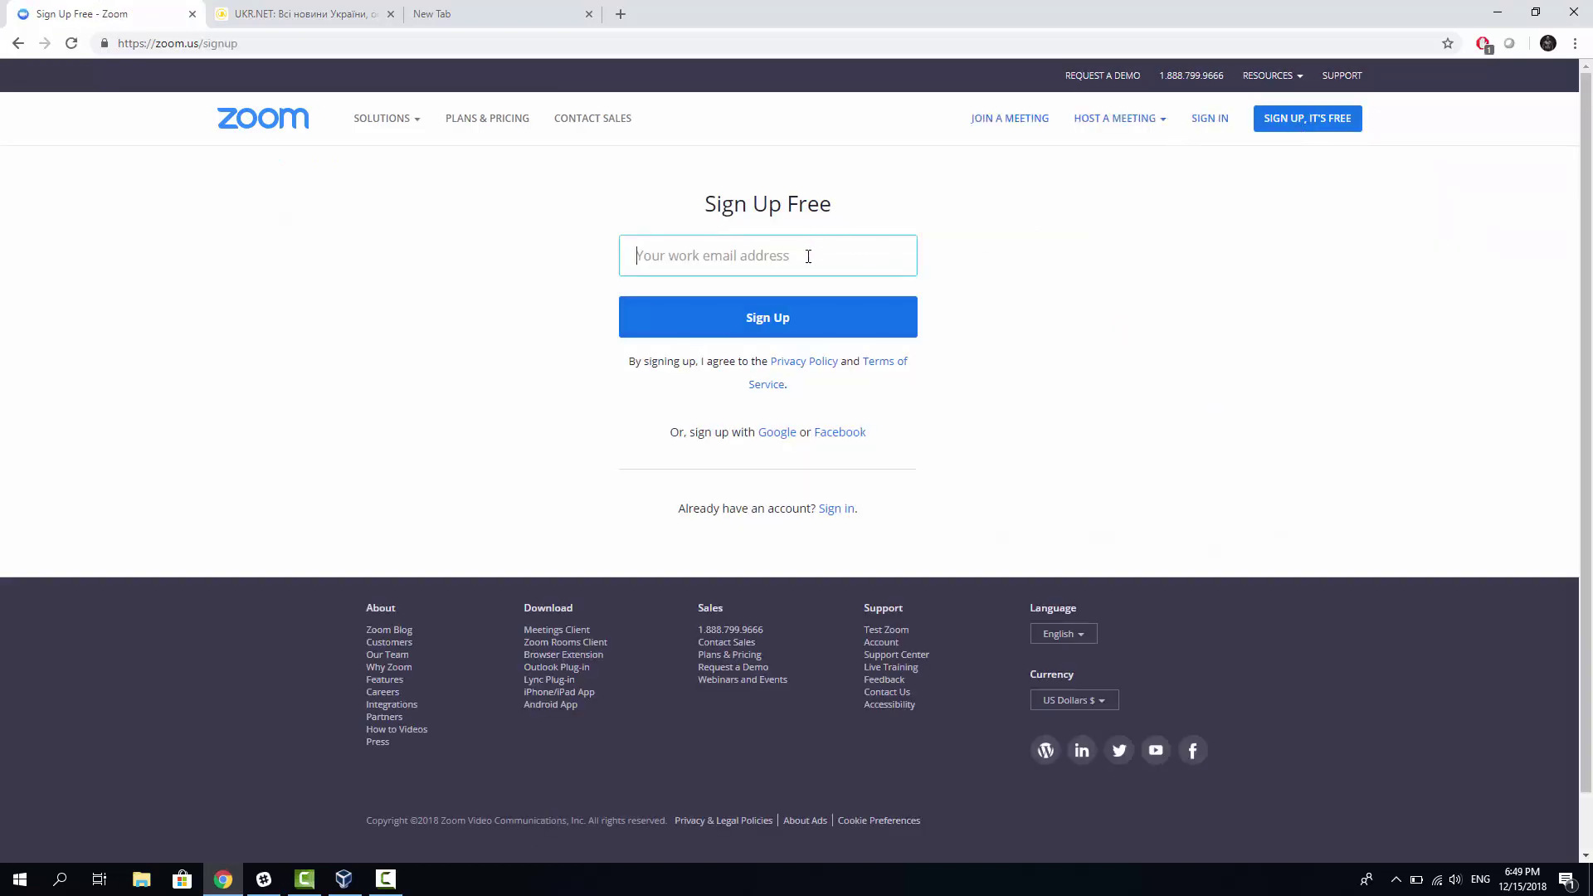
pyautogui.click(809, 256)
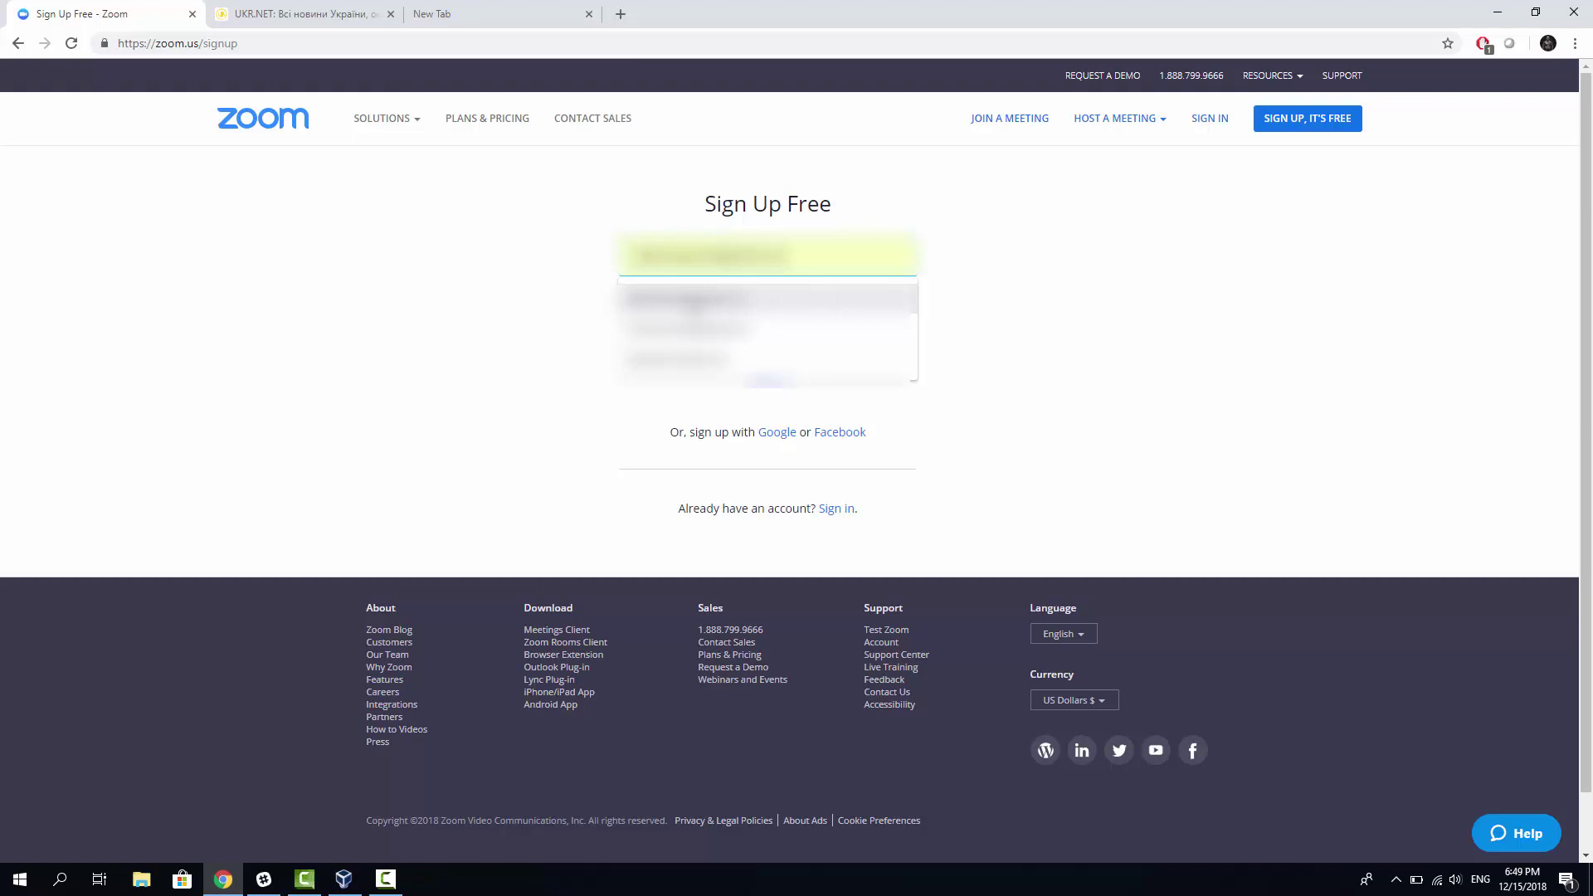
pyautogui.press('Return')
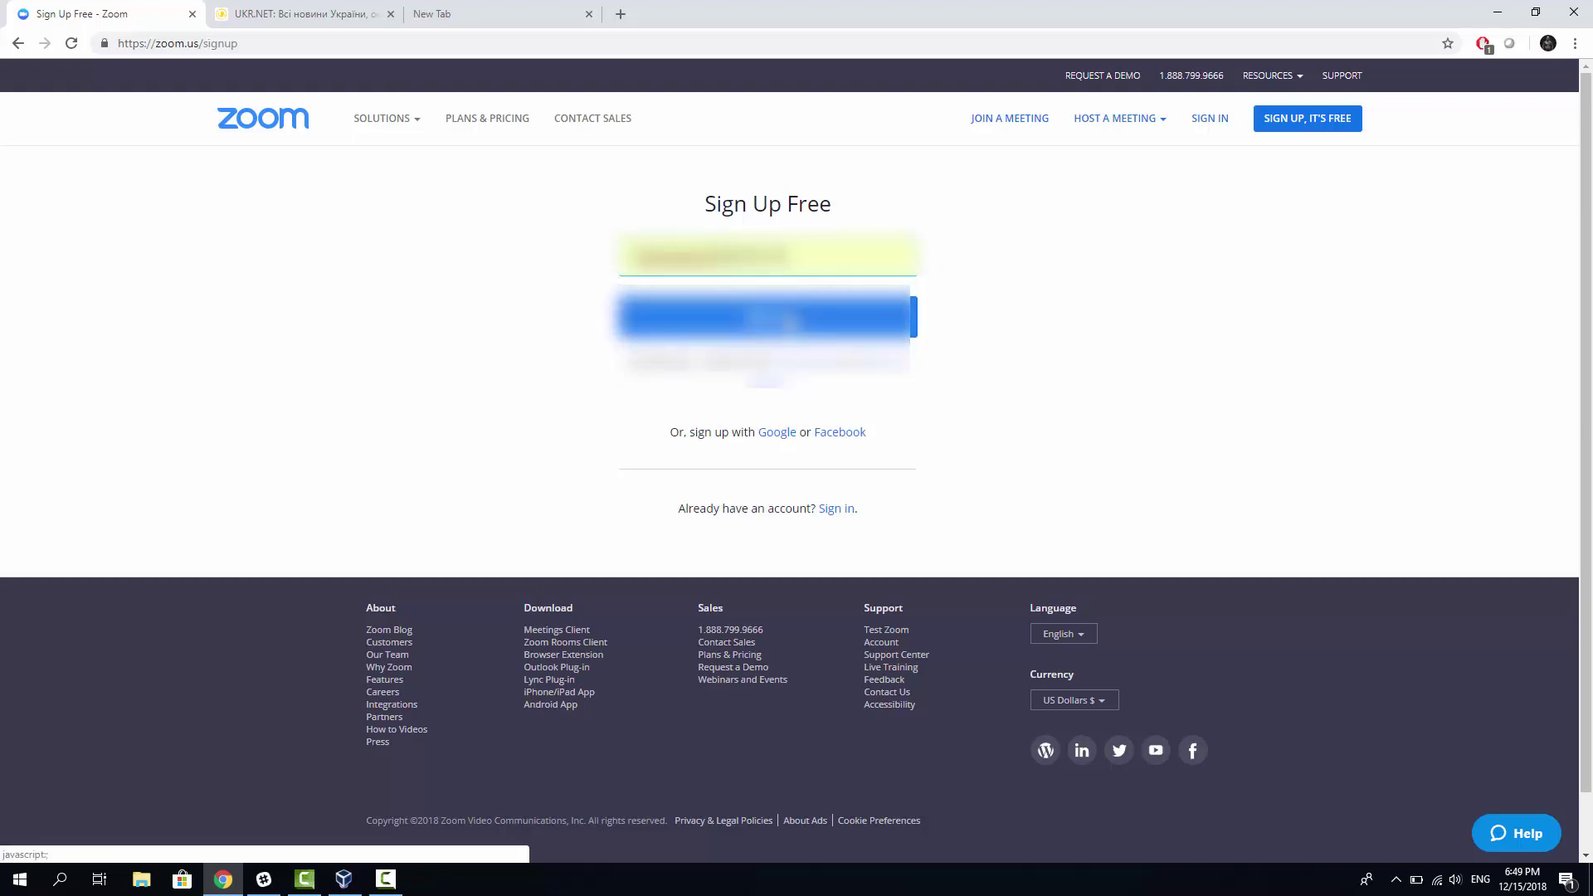
pyautogui.press('Return')
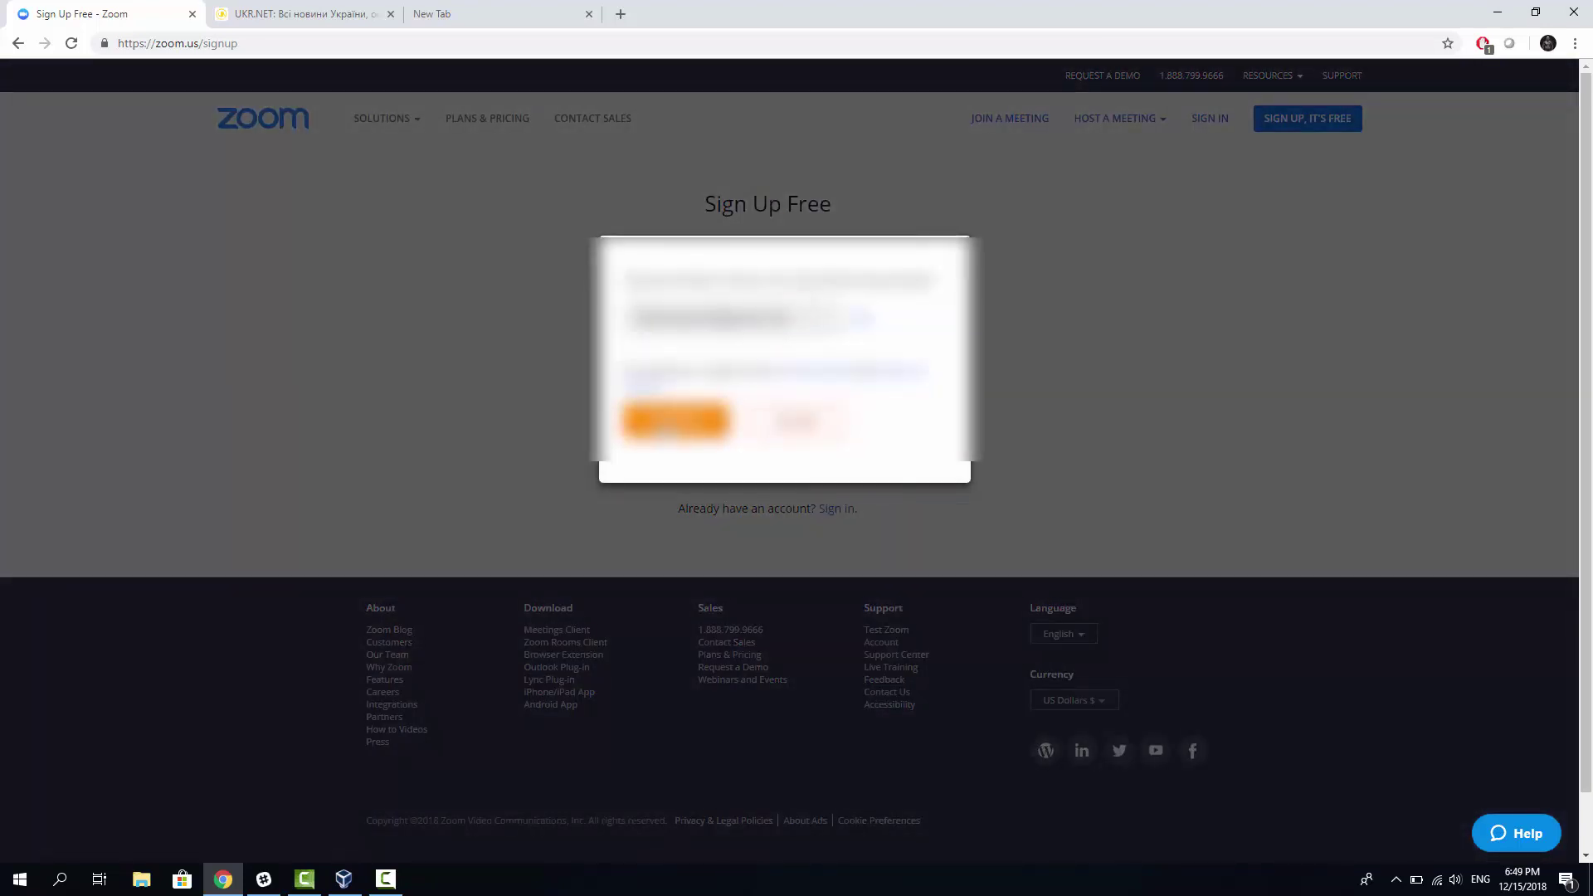
pyautogui.click(677, 421)
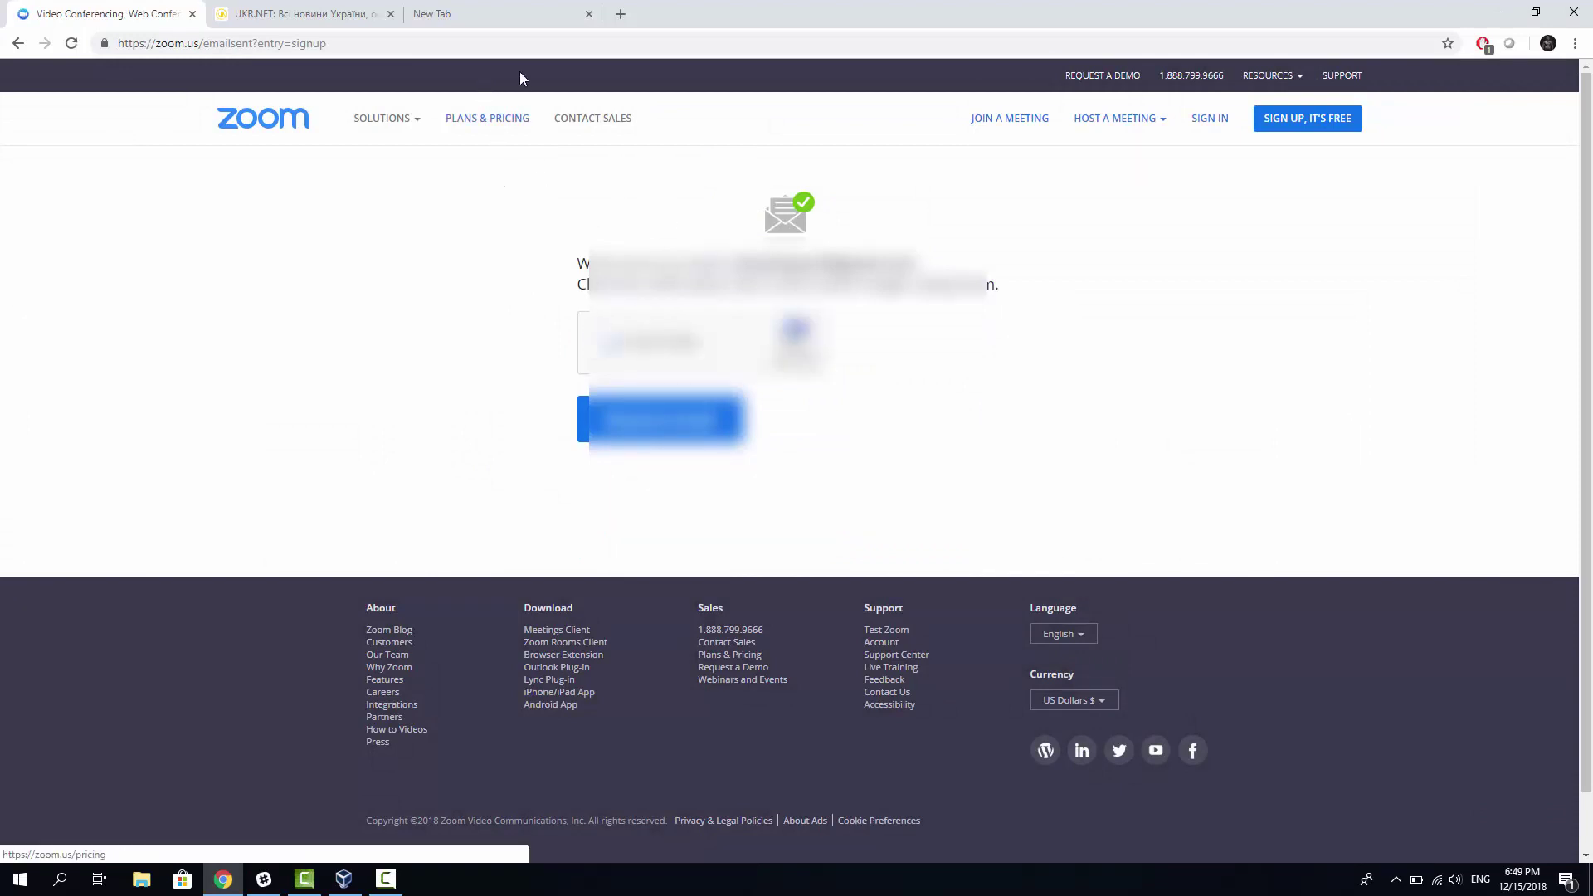
# Step: Open Gmail in the new tab and view the Zoom Account SignUp Assistant email and its sign-in link
pyautogui.click(487, 15)
pyautogui.click(1409, 119)
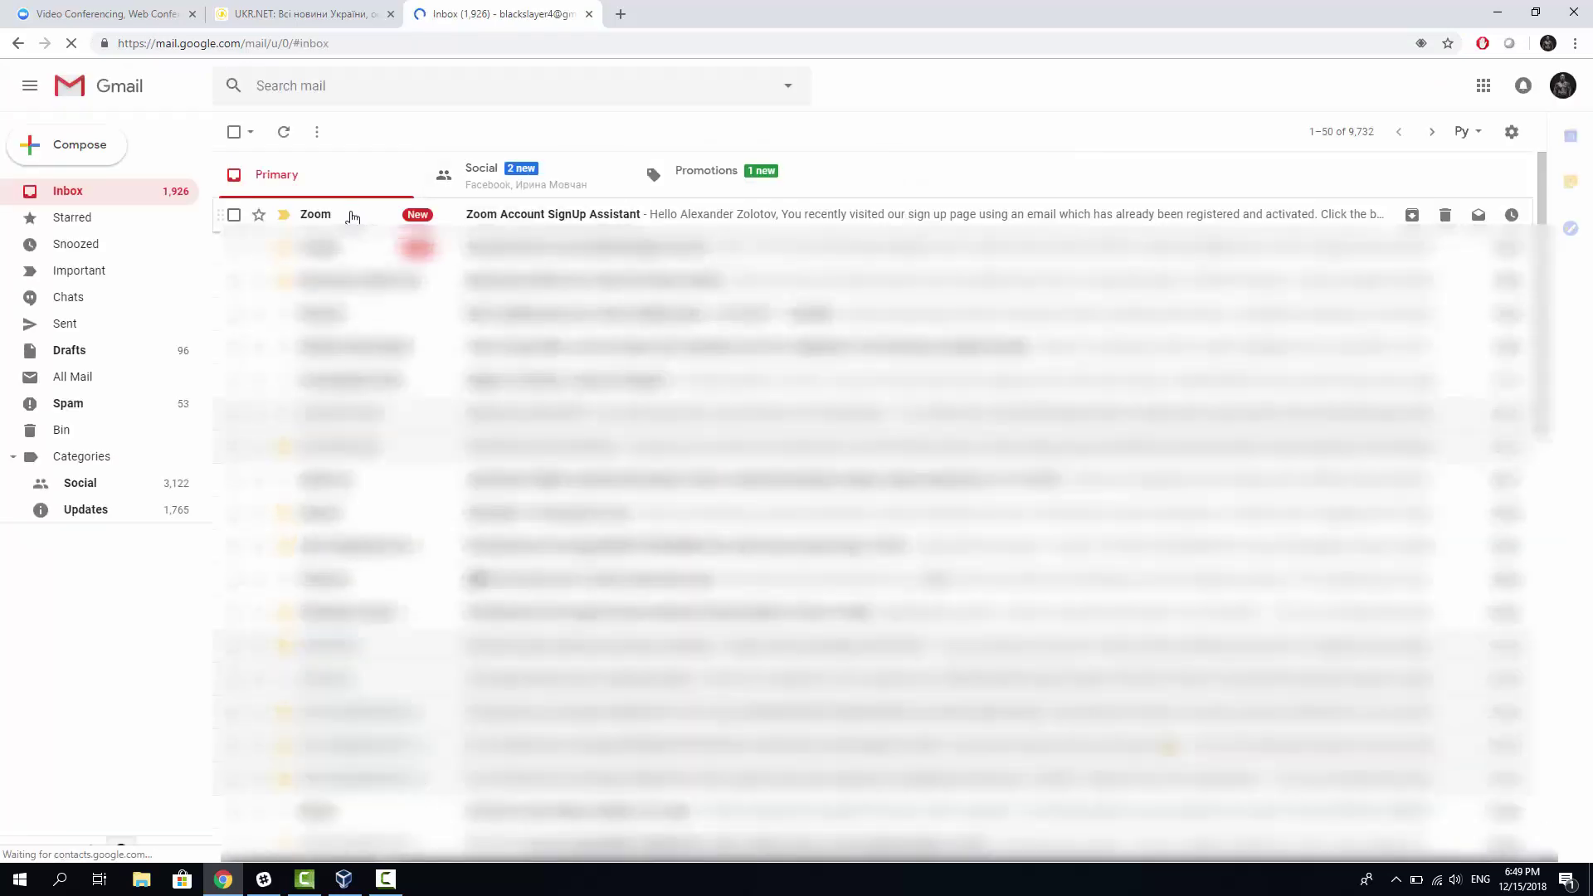
pyautogui.click(352, 217)
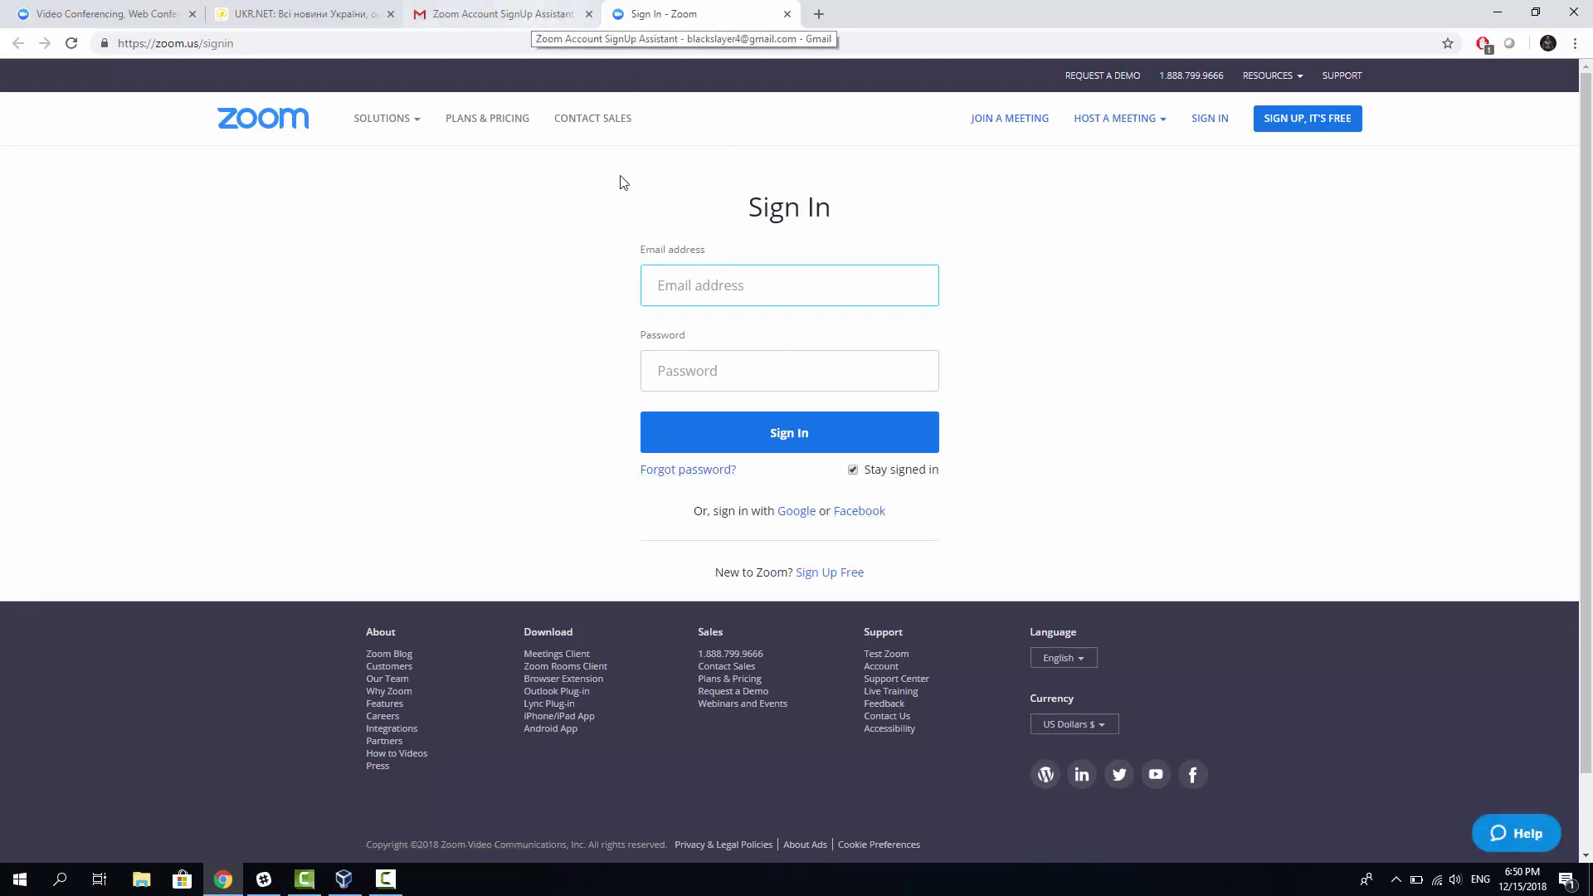
pyautogui.click(491, 17)
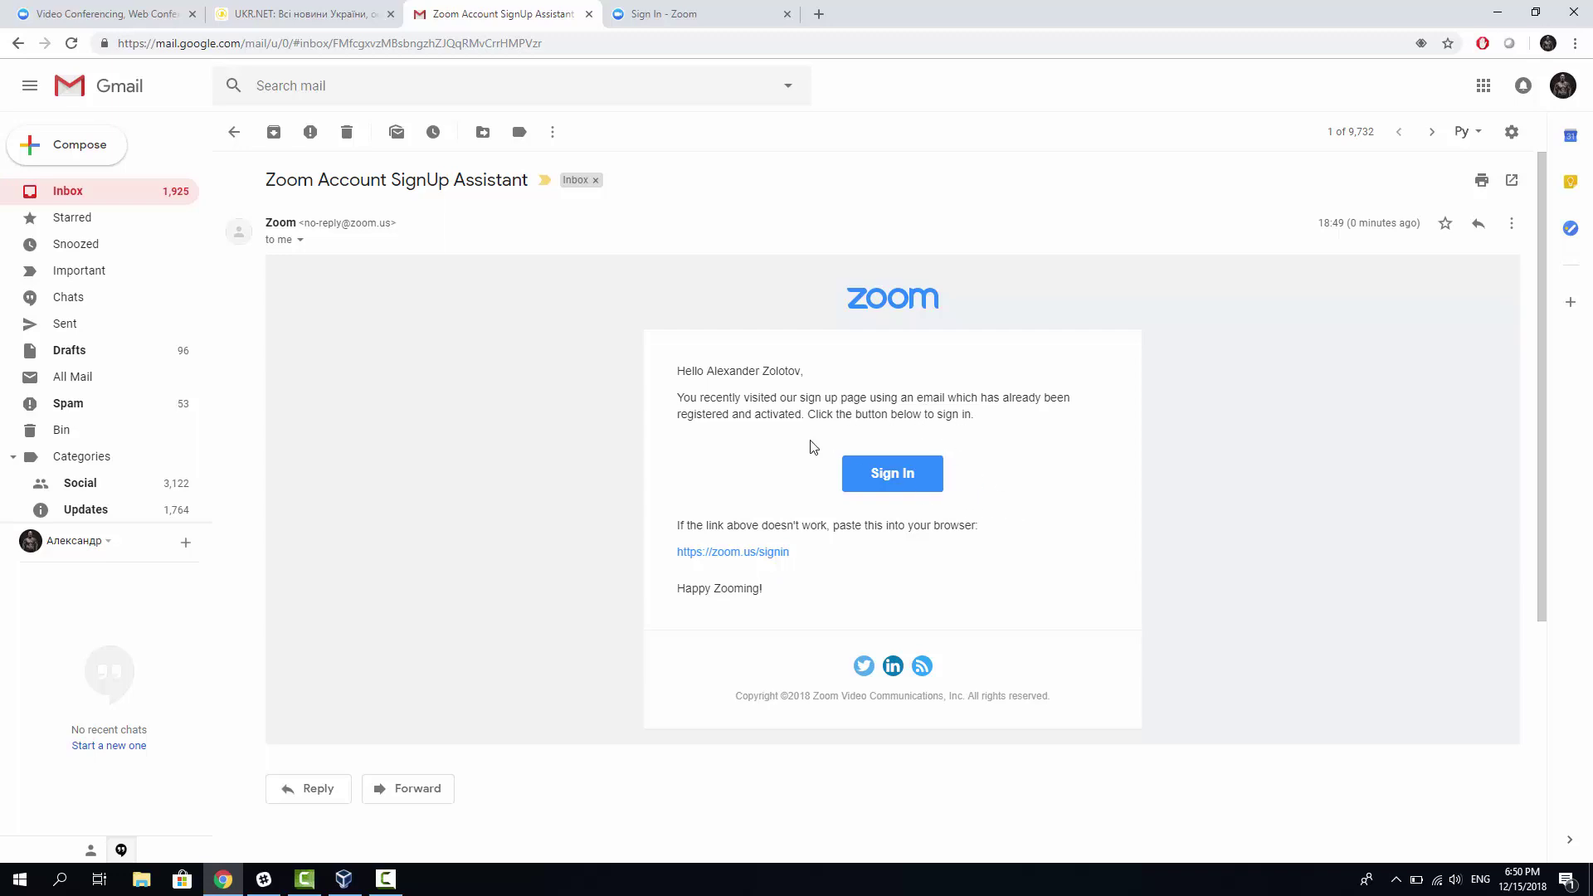
# Step: Sign in to Zoom with the saved email and account password, declining to save the password
pyautogui.click(693, 14)
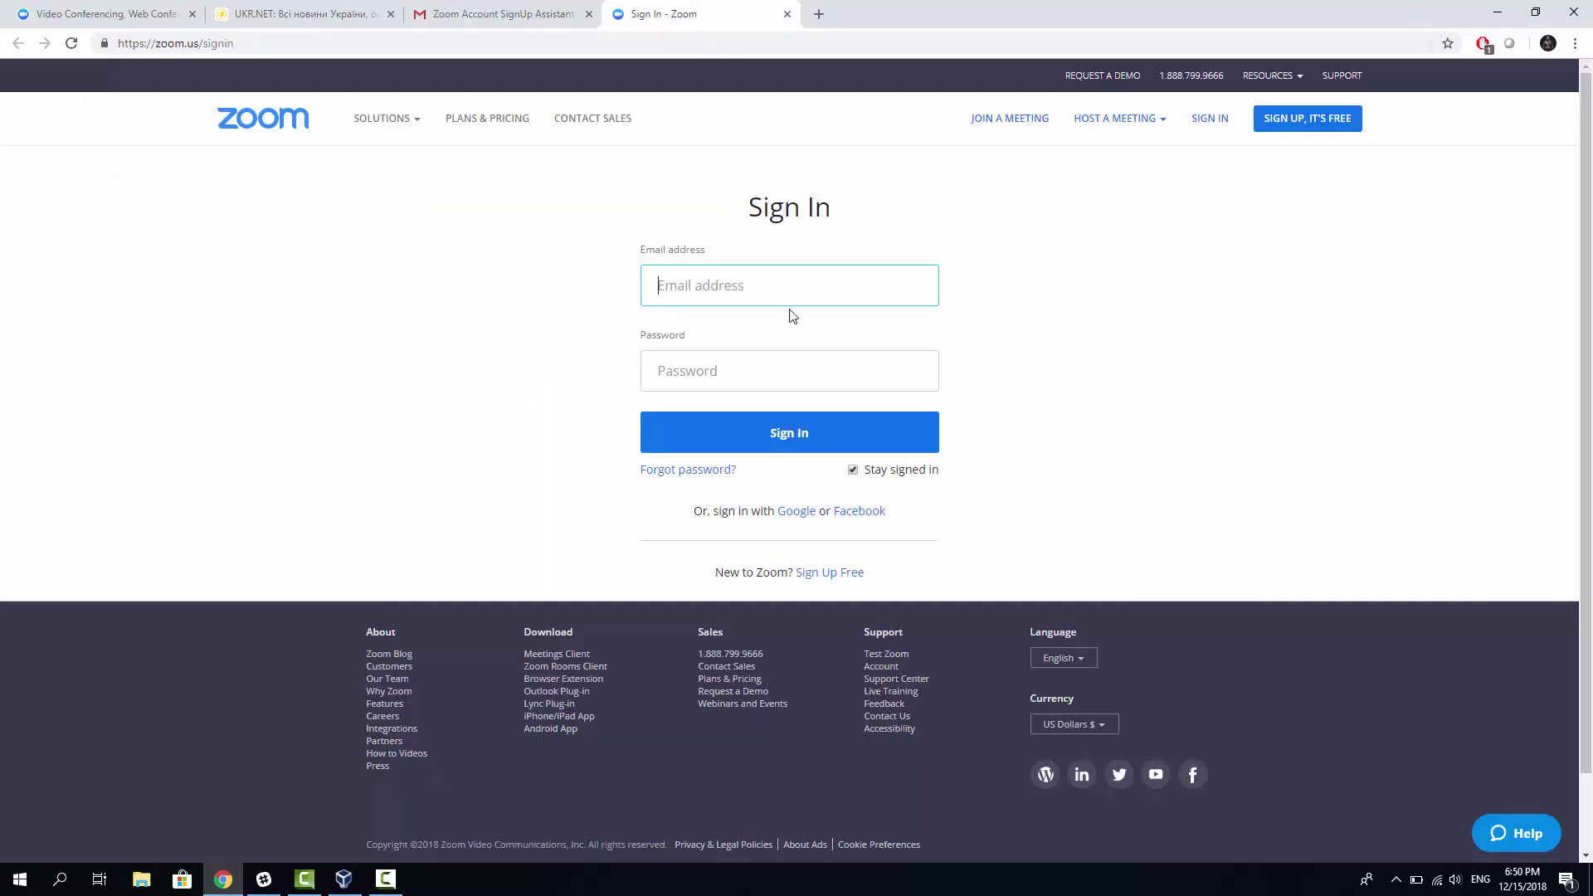
pyautogui.write('a')
pyautogui.press('Down')
pyautogui.press('Return')
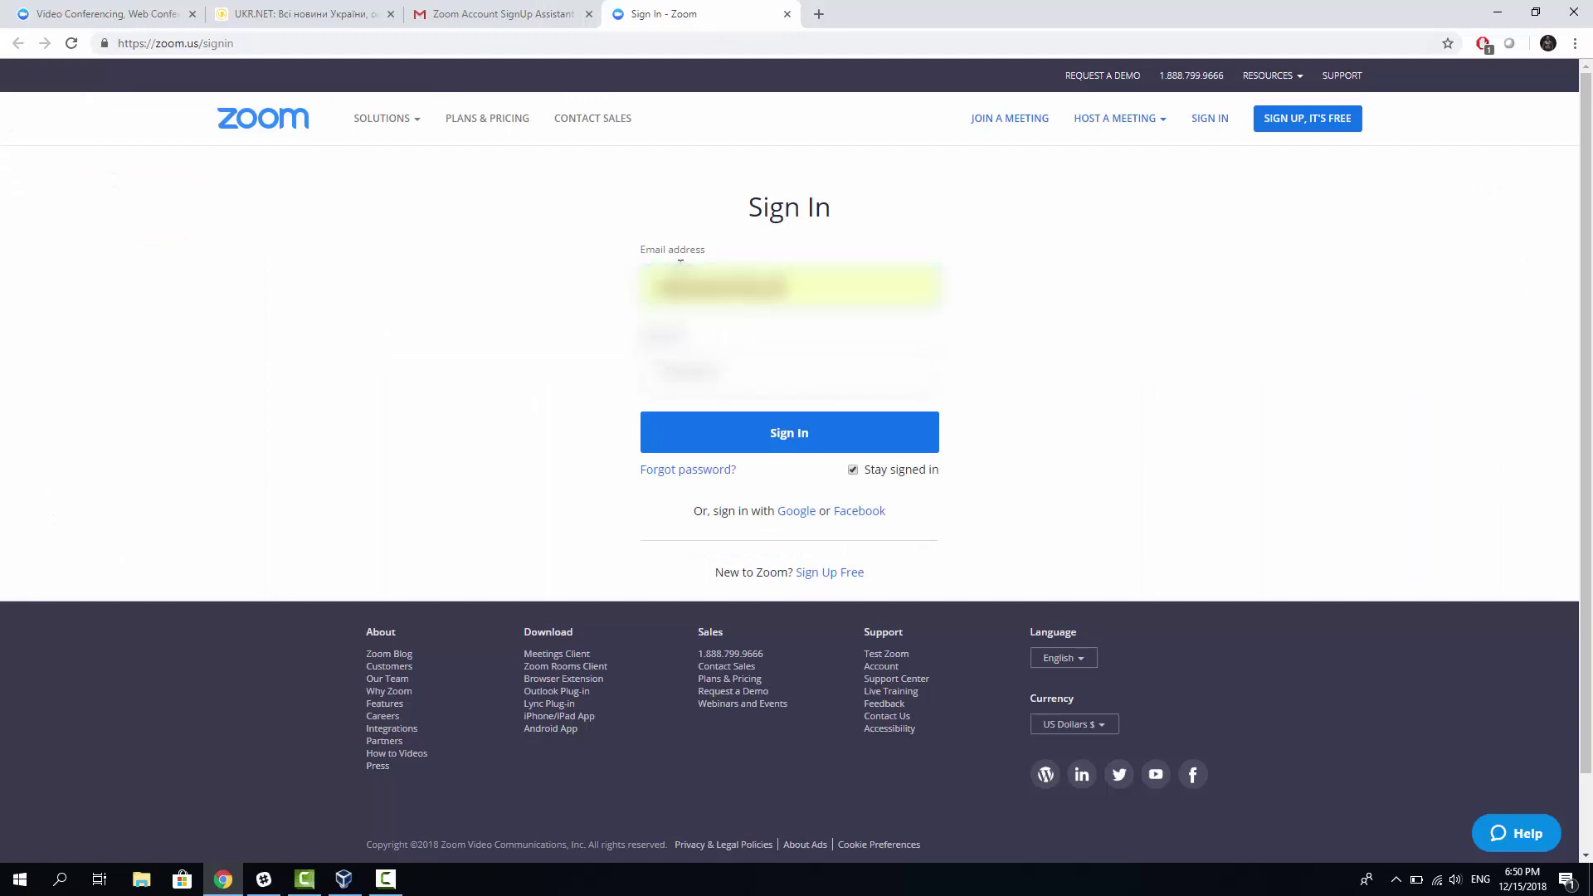
pyautogui.press('Tab')
pyautogui.write('pa')
pyautogui.click(817, 424)
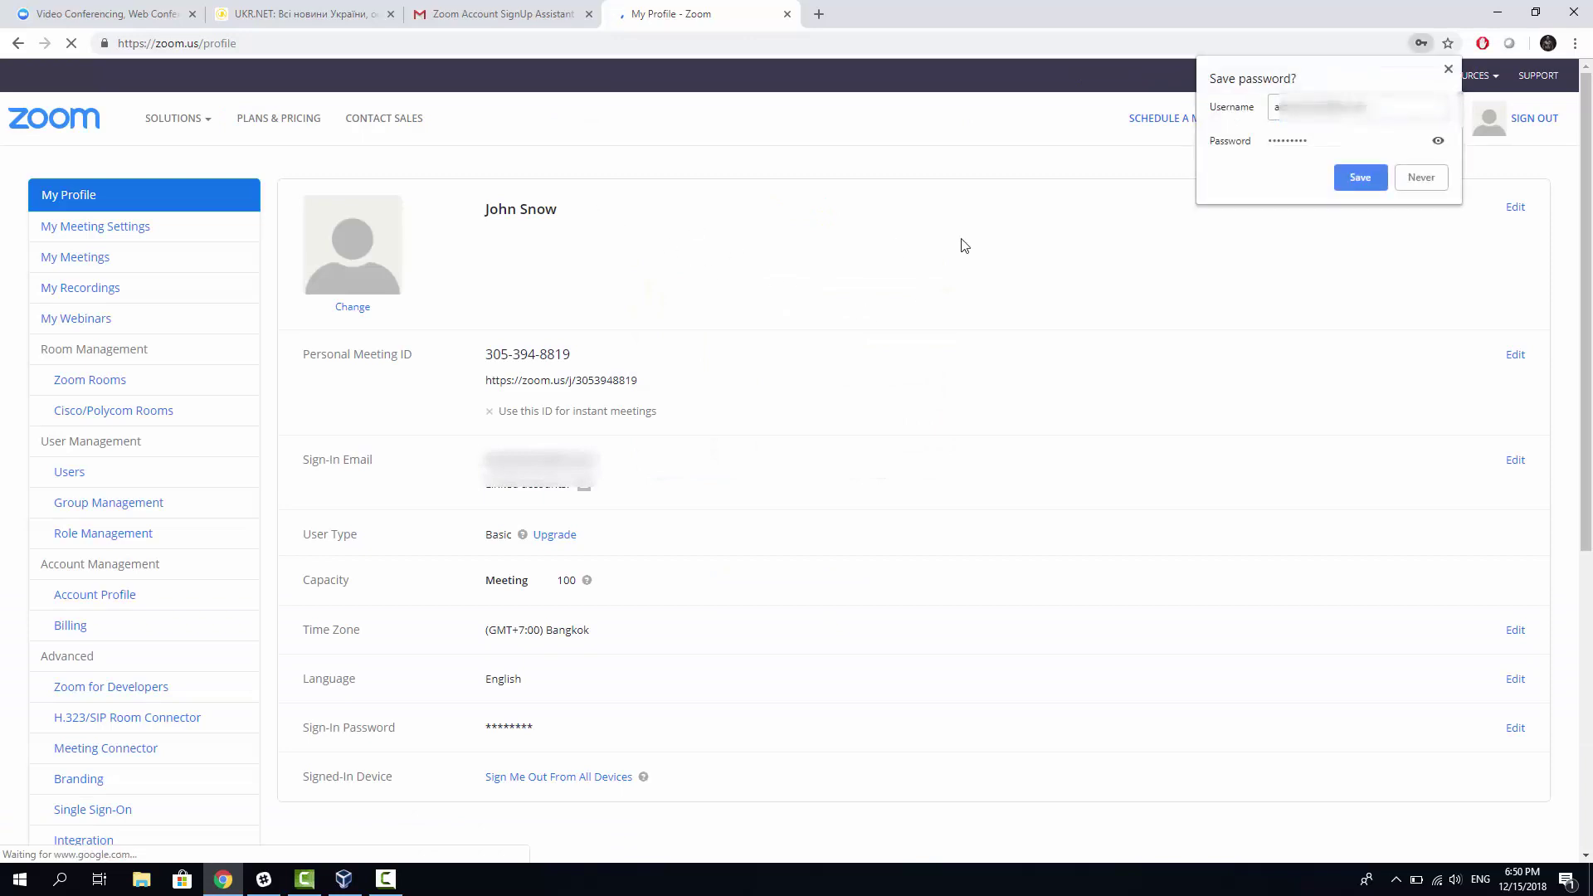
pyautogui.click(1417, 181)
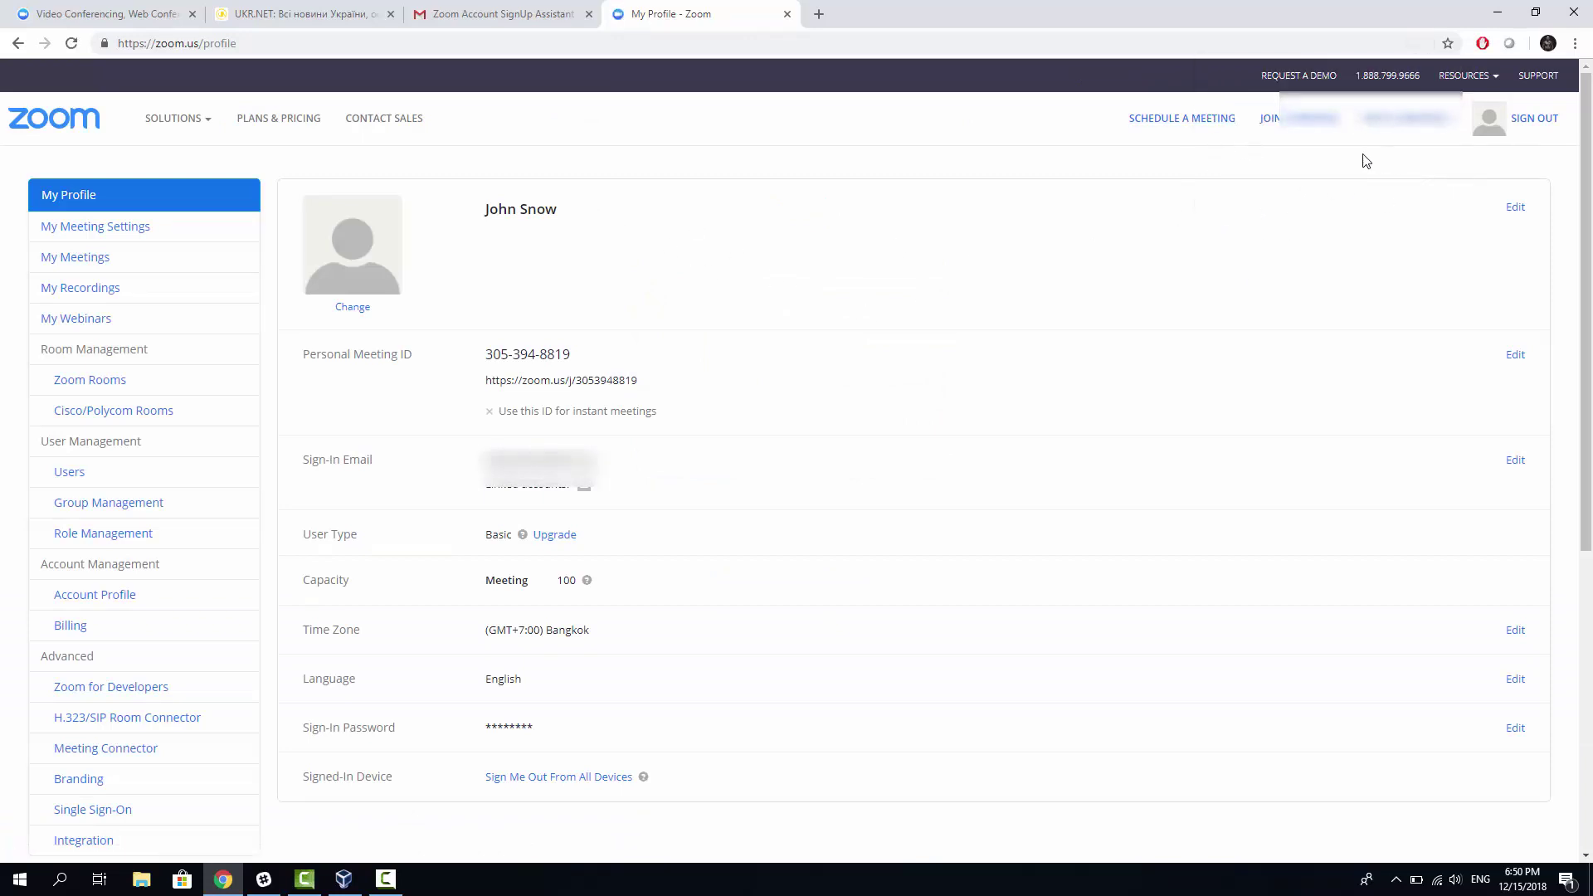
# Step: Open the Schedule a Meeting form with topic My Meeting, then show the Host a Meeting choices
pyautogui.click(1195, 126)
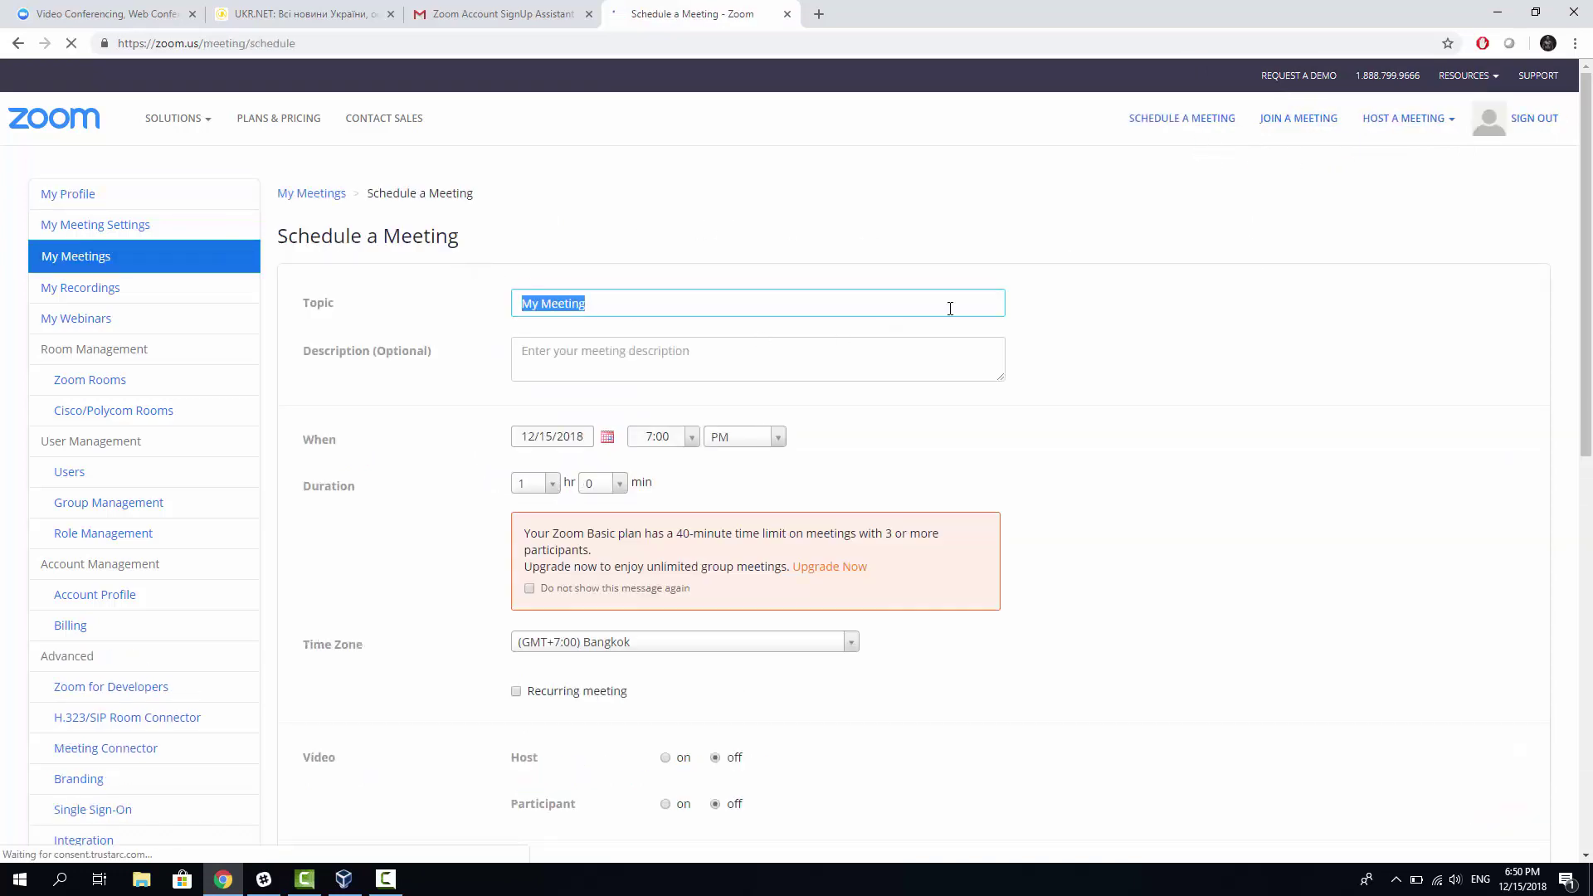
pyautogui.scroll(-1, 563, 421)
pyautogui.scroll(-3, 558, 420)
pyautogui.scroll(4, 1145, 202)
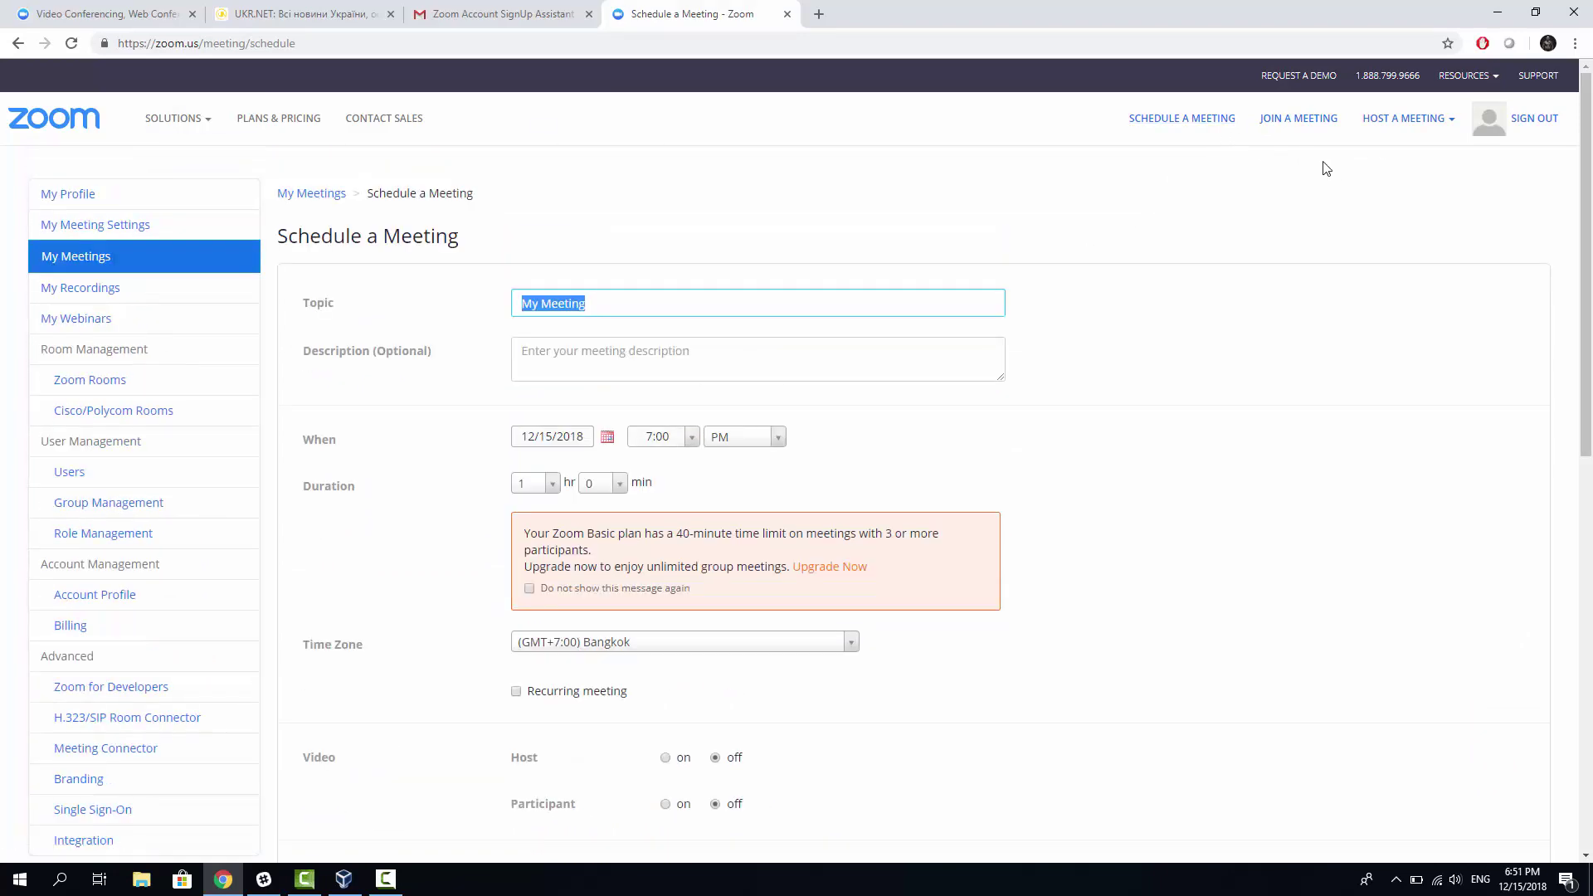
pyautogui.moveTo(1390, 120)
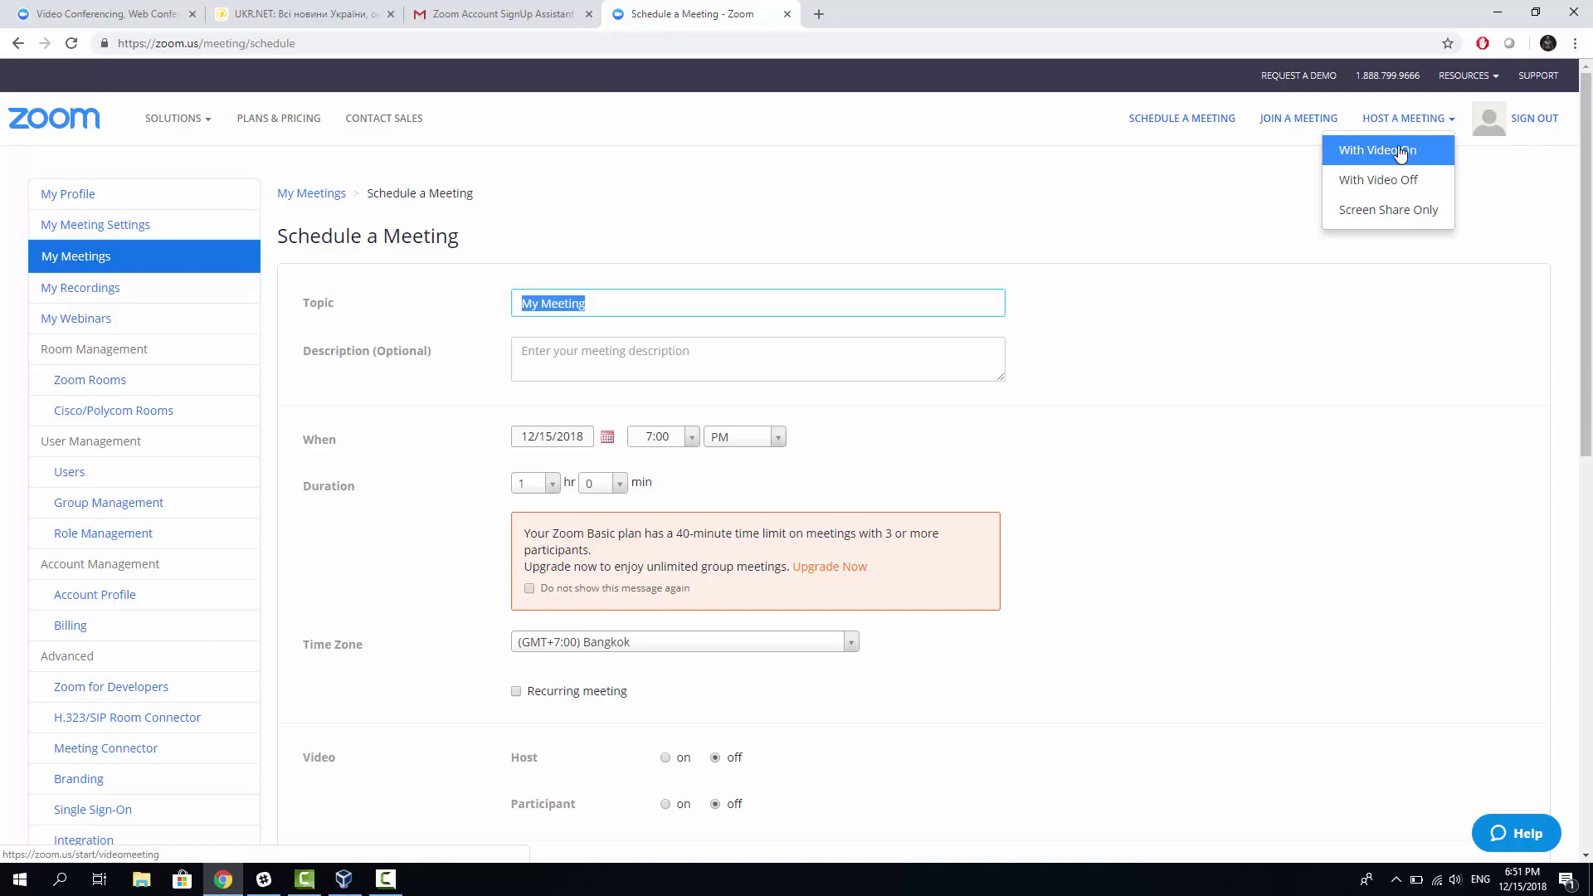
# Step: Host a meeting With Video On from the Host a Meeting menu
pyautogui.click(1387, 157)
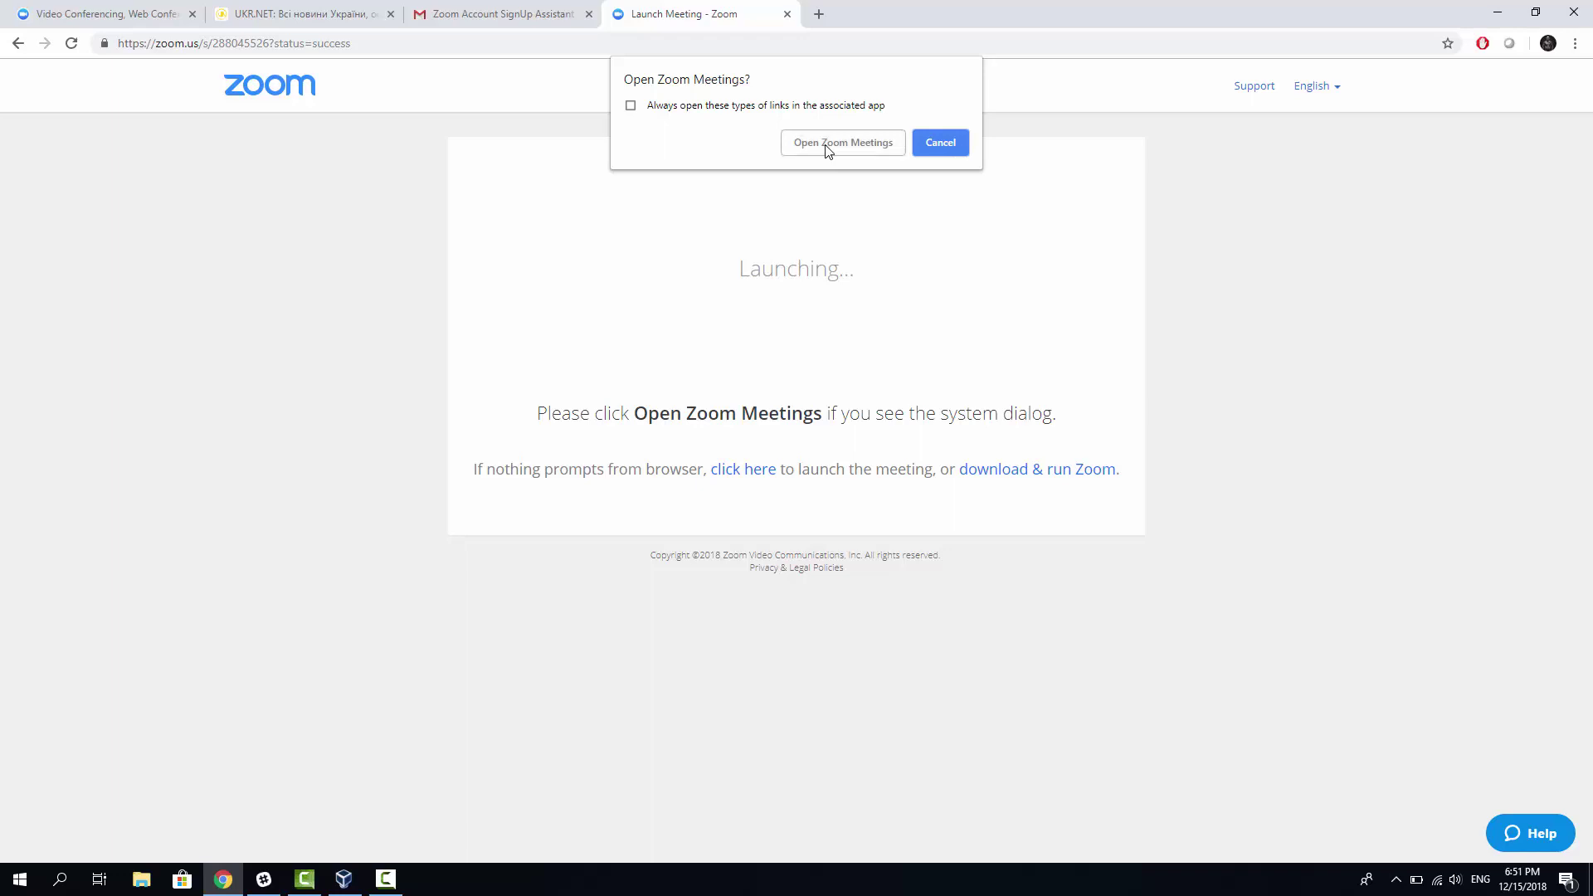
# Step: Launch the meeting in the Zoom Meetings app and join with computer audio
pyautogui.click(826, 148)
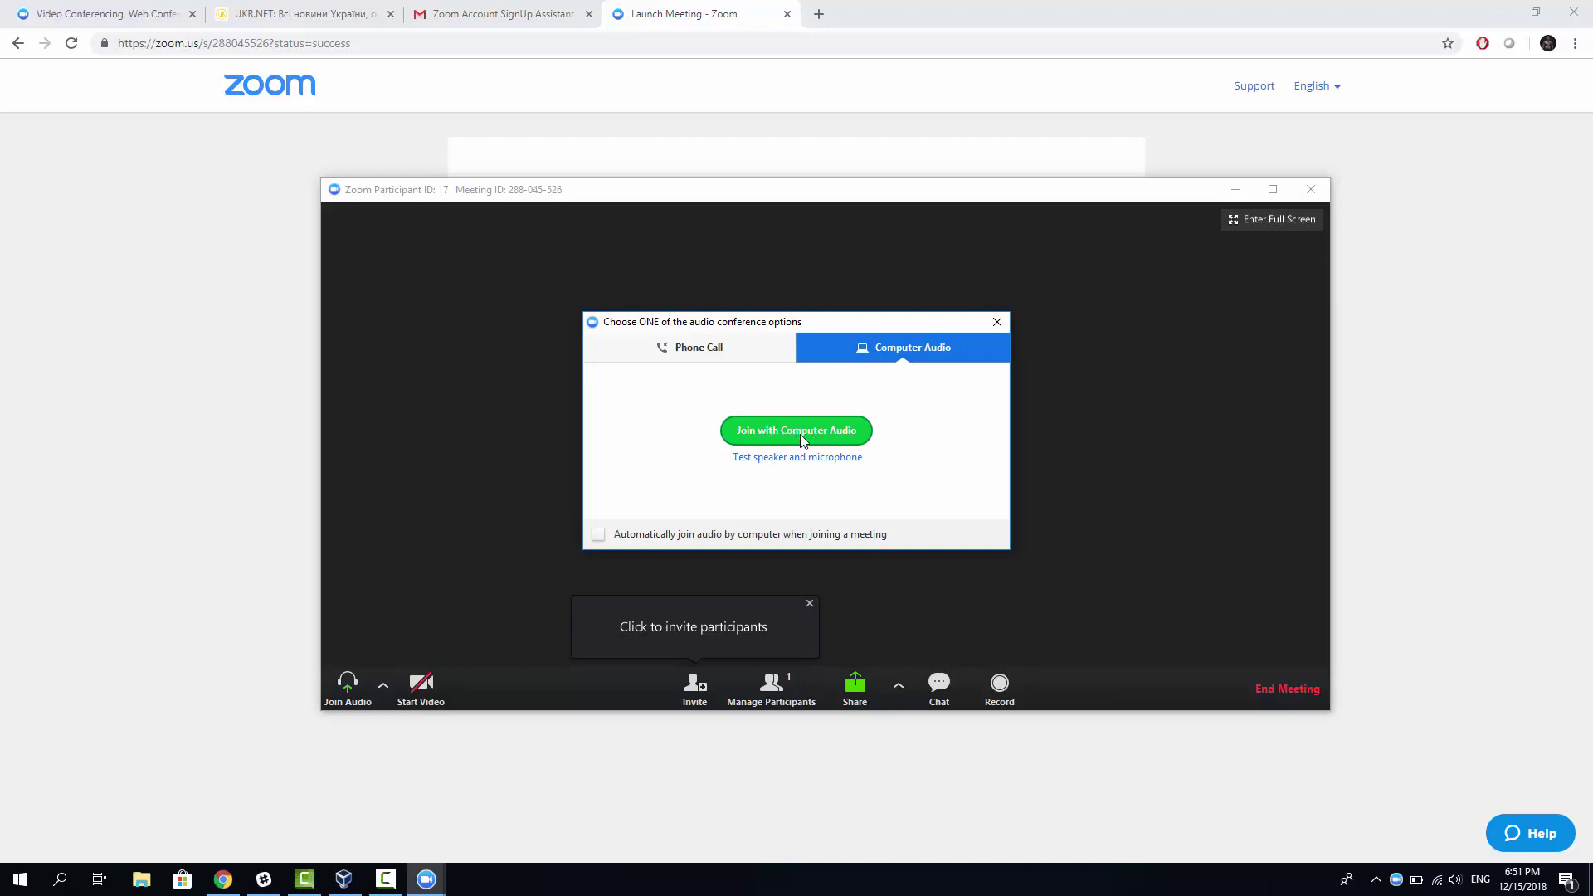
pyautogui.click(781, 434)
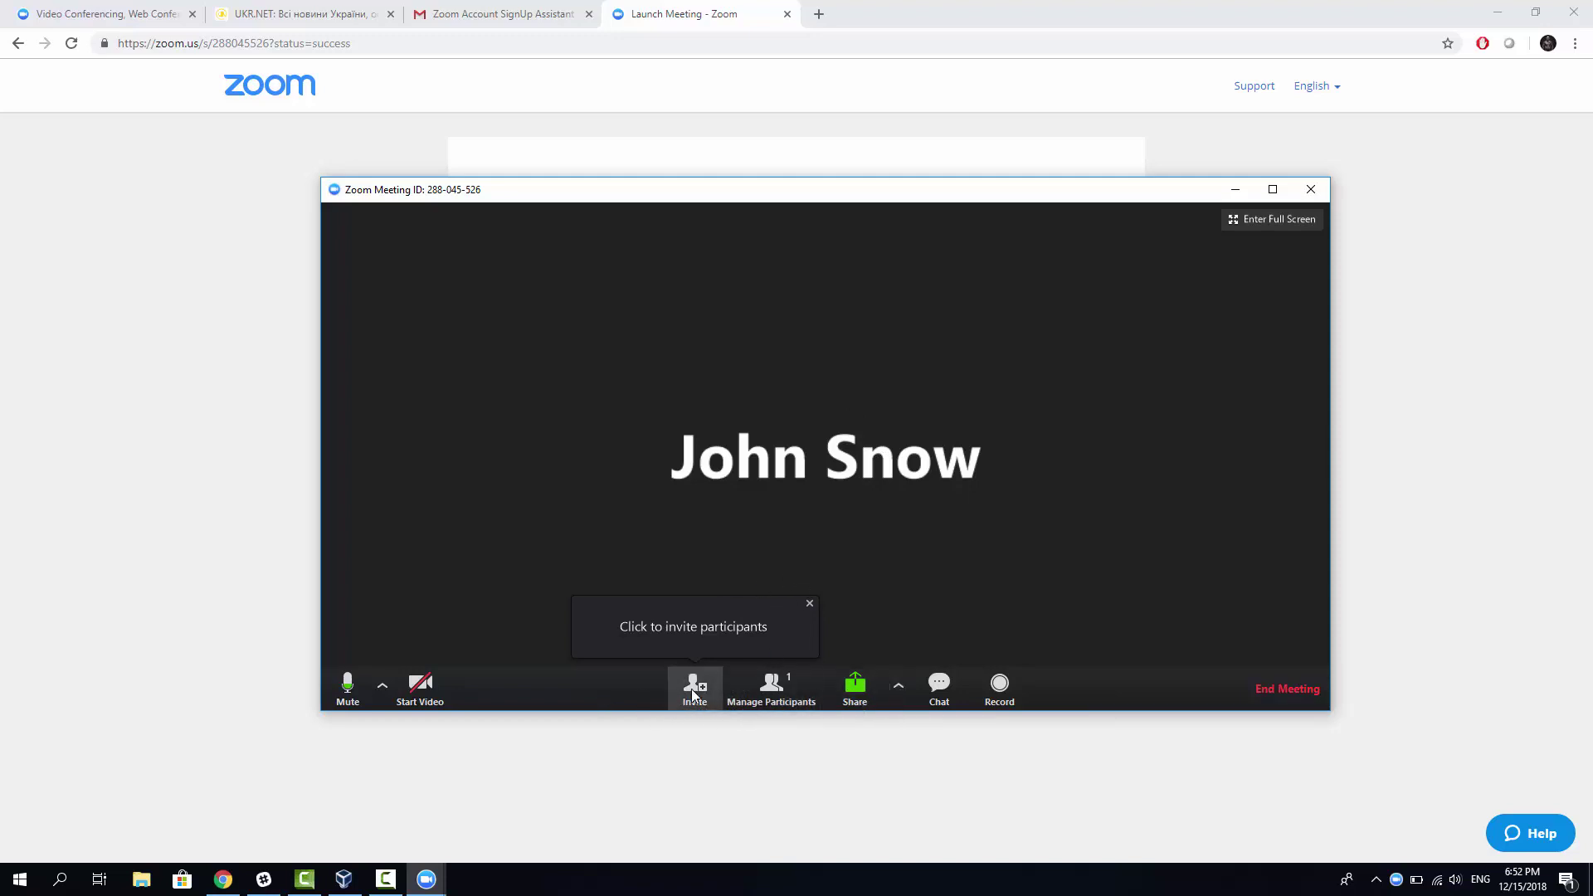
# Step: Open the meeting's Invite dialog and pick Gmail to send the invitation
pyautogui.click(694, 689)
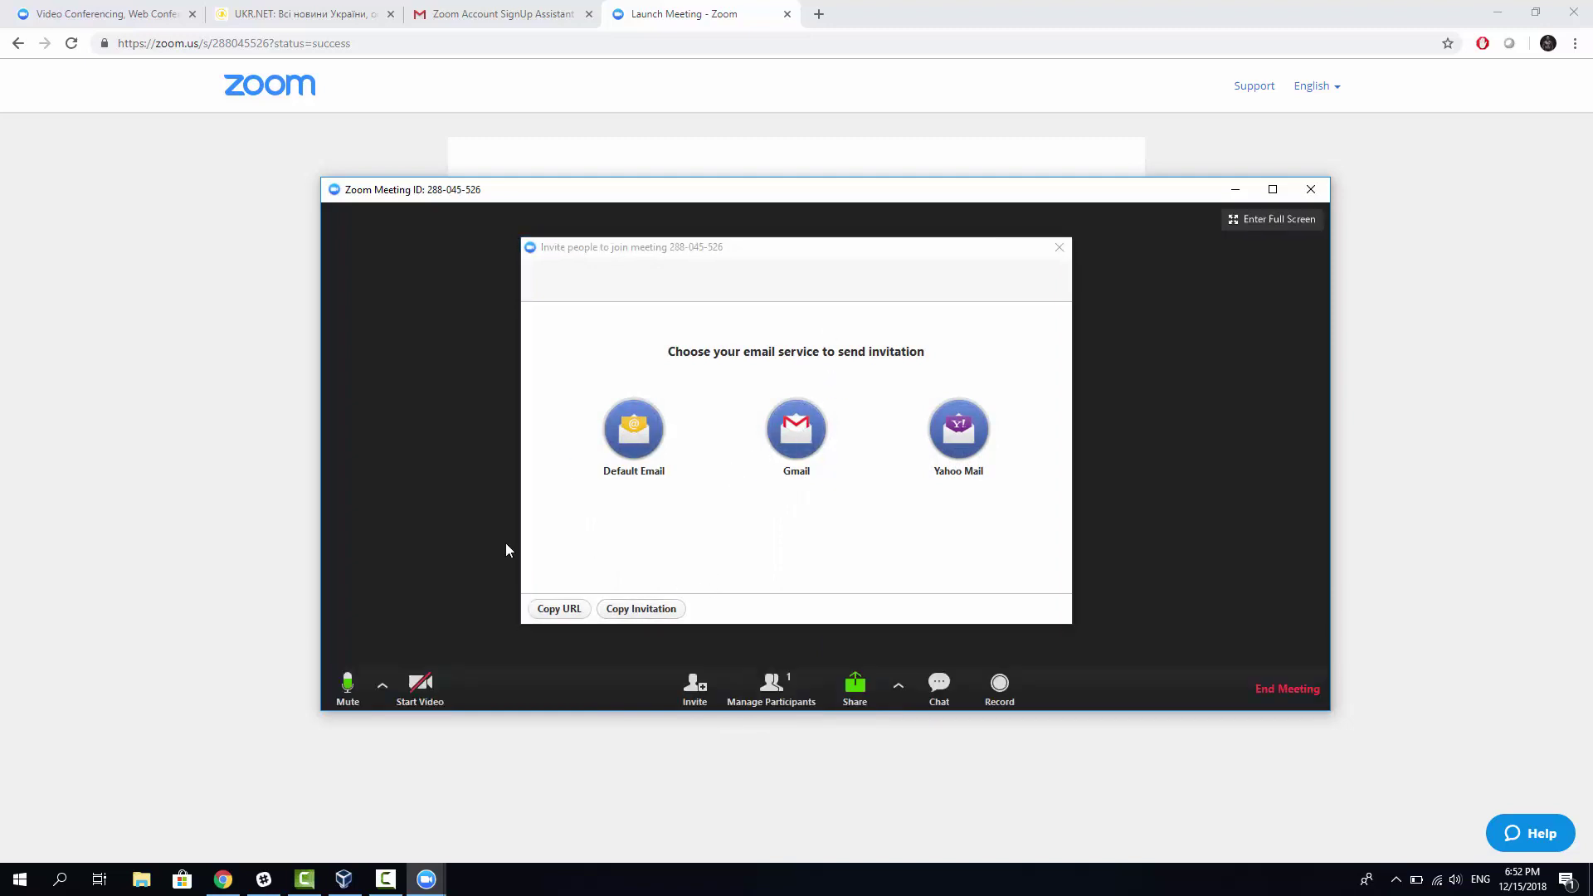
pyautogui.click(648, 581)
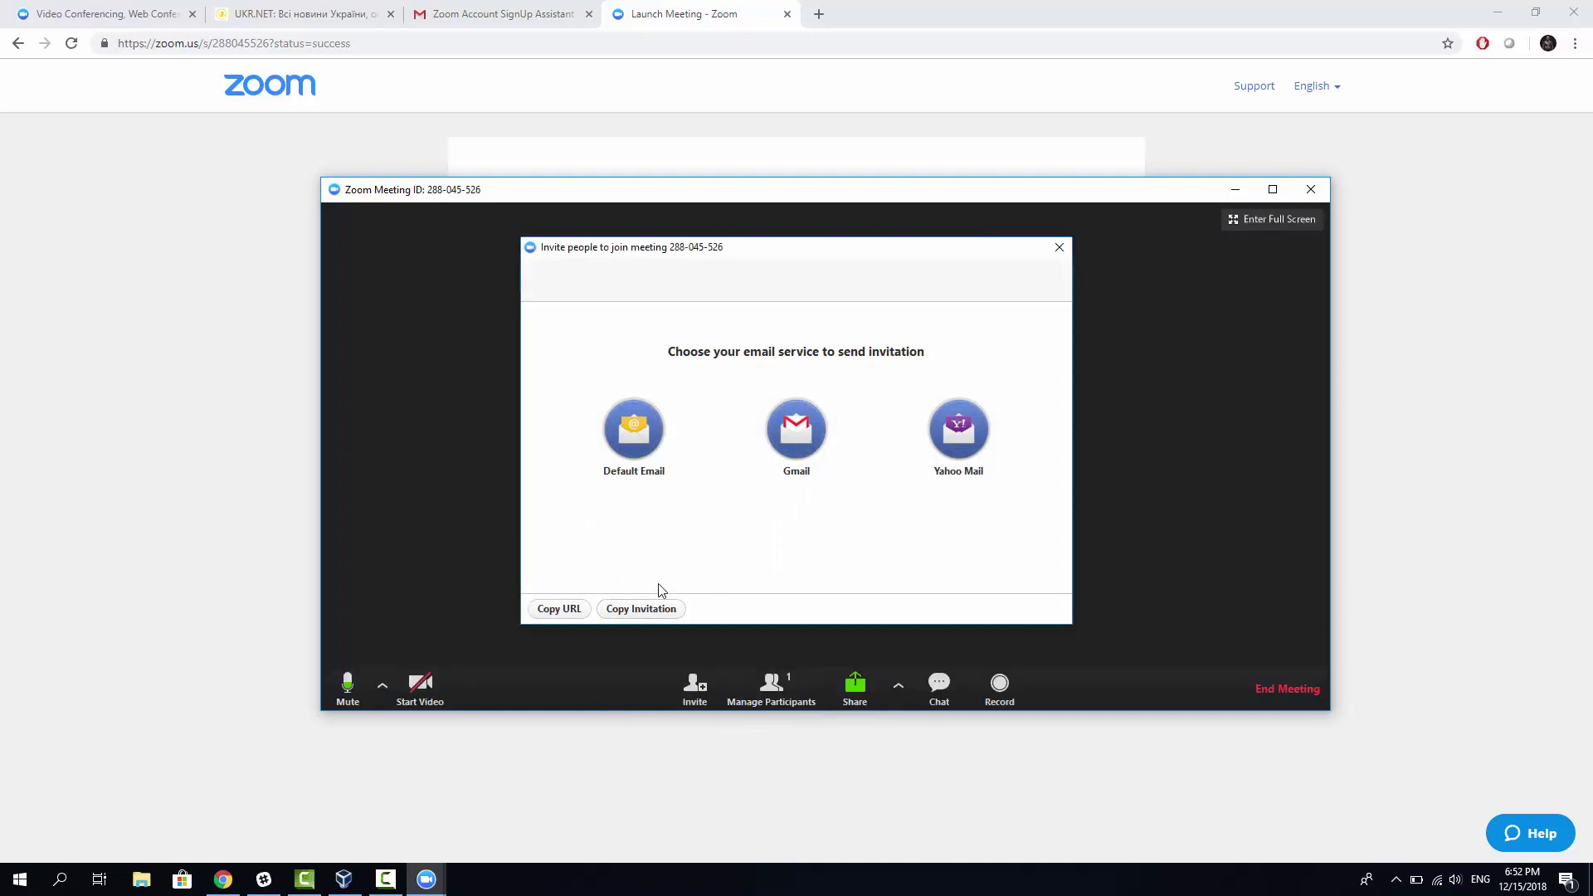
pyautogui.click(771, 481)
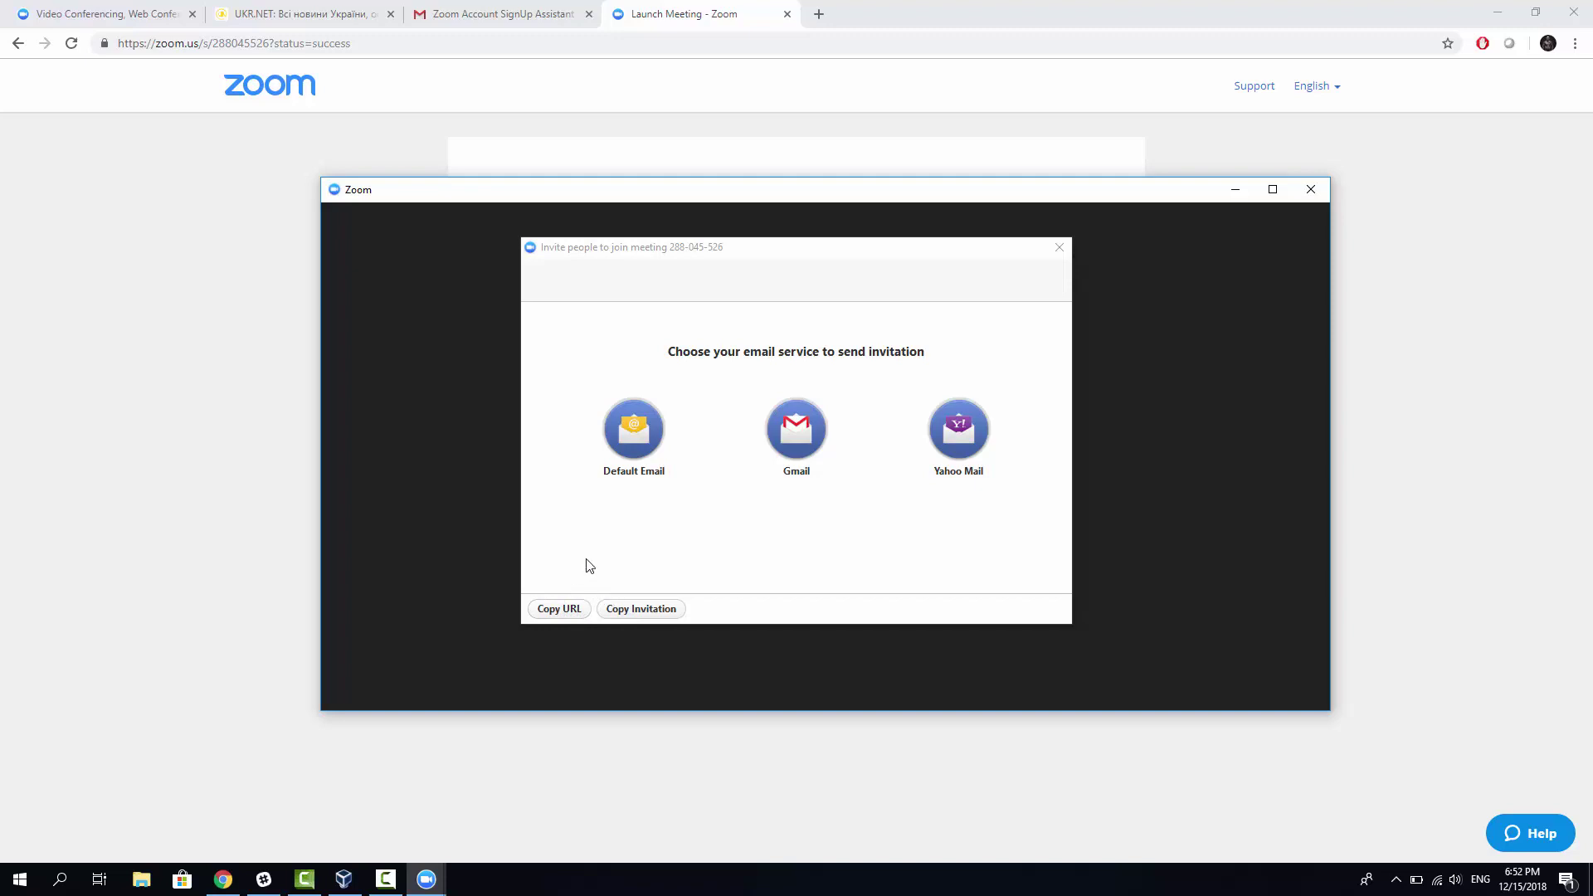
pyautogui.click(556, 609)
pyautogui.click(799, 430)
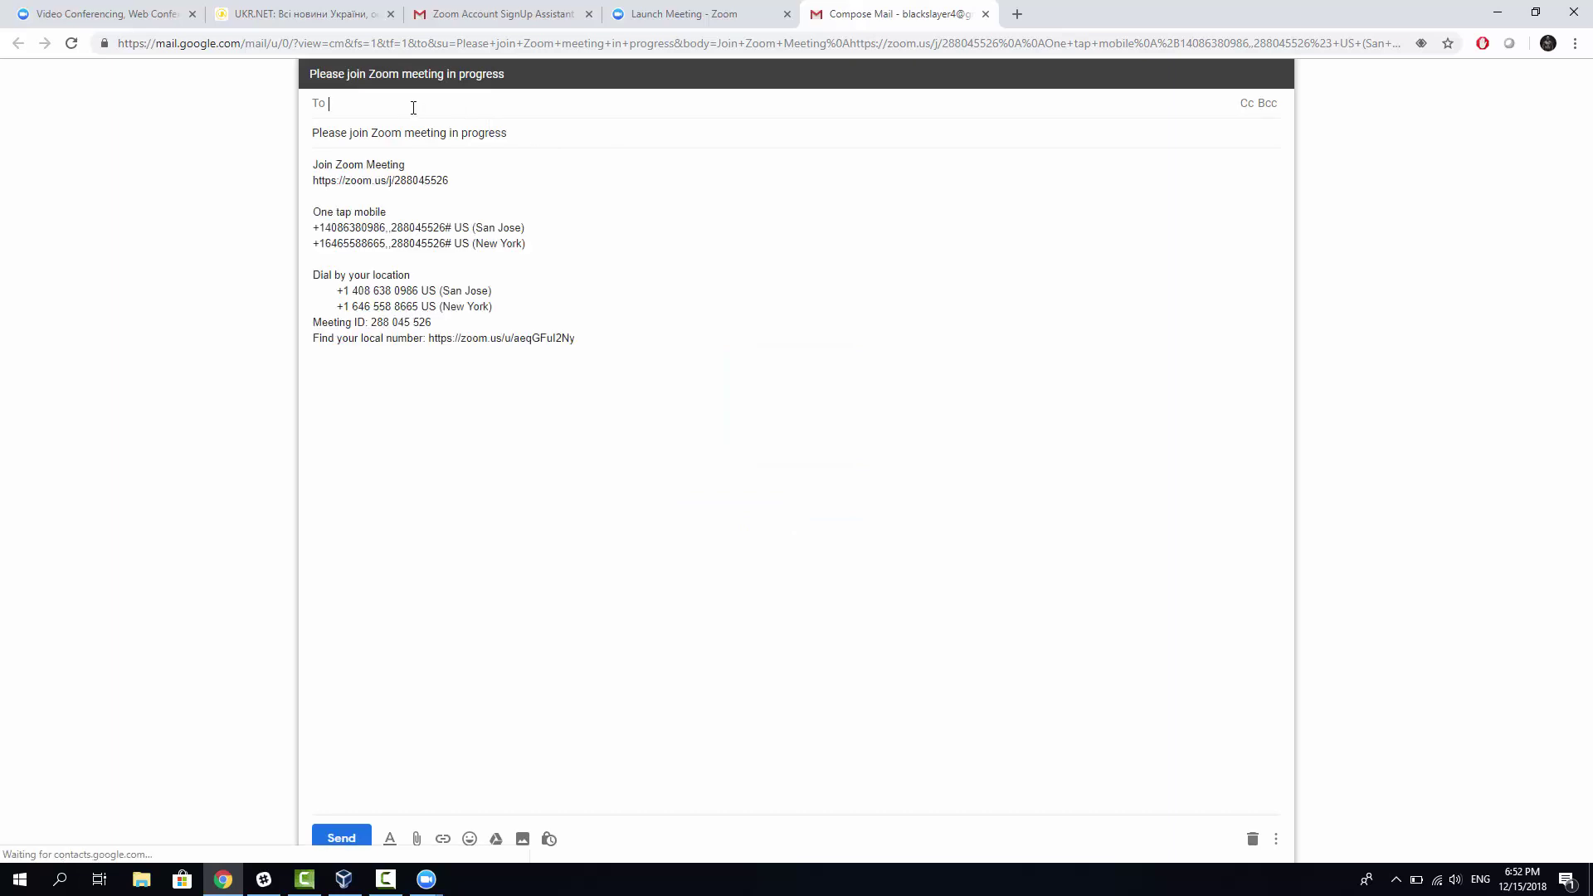
# Step: Enter the participant's email address in the invitation's To field
pyautogui.write('sek')
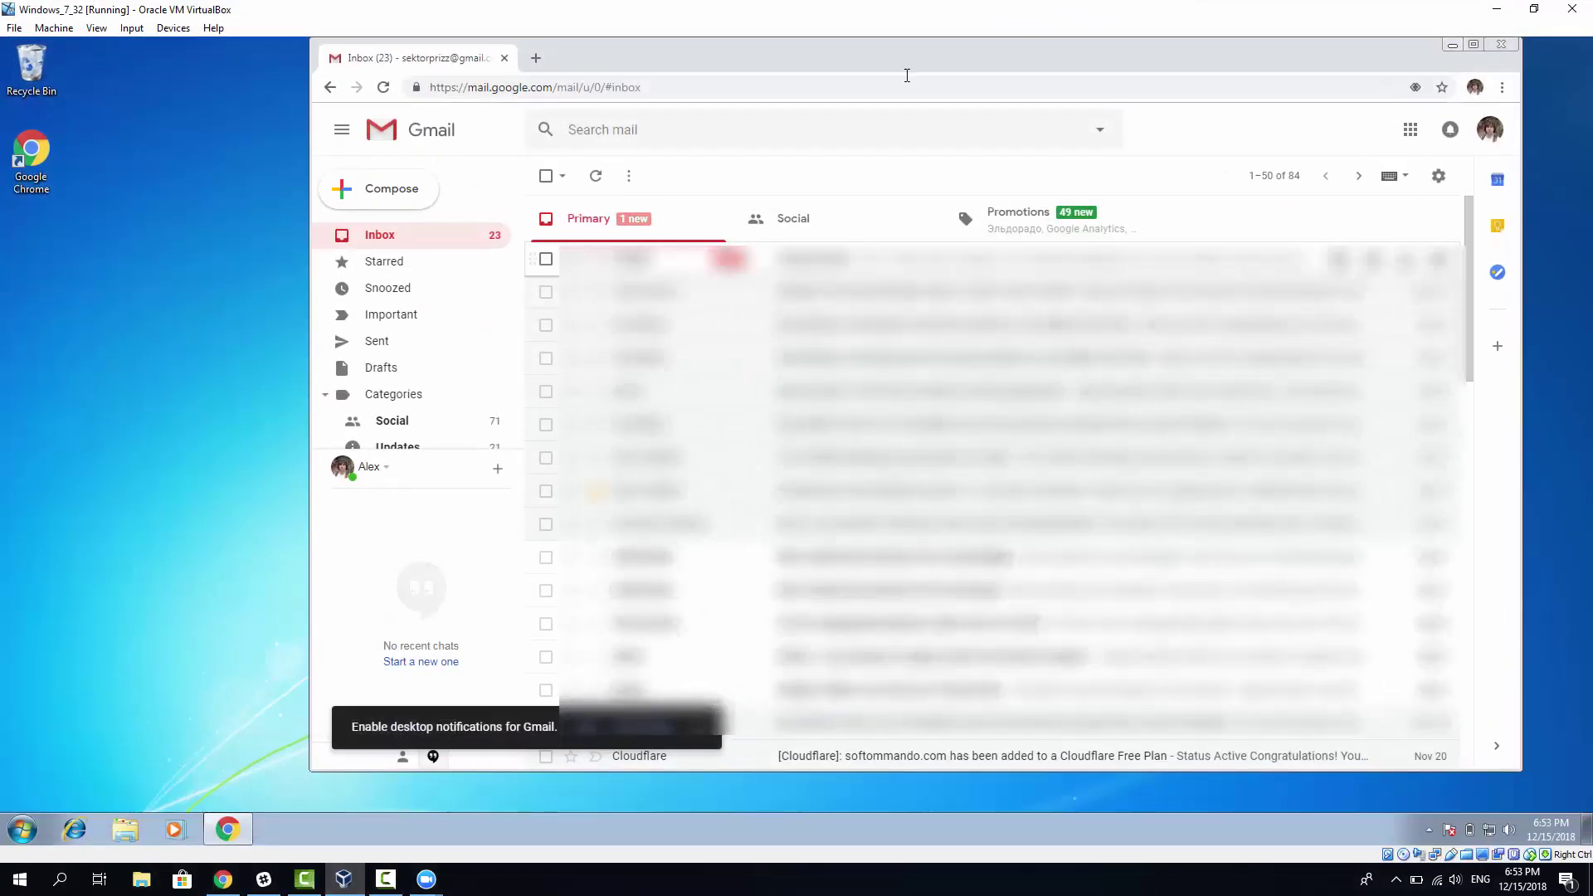
# Step: Browse the Primary and Social inbox categories and reload the inbox
pyautogui.click(614, 218)
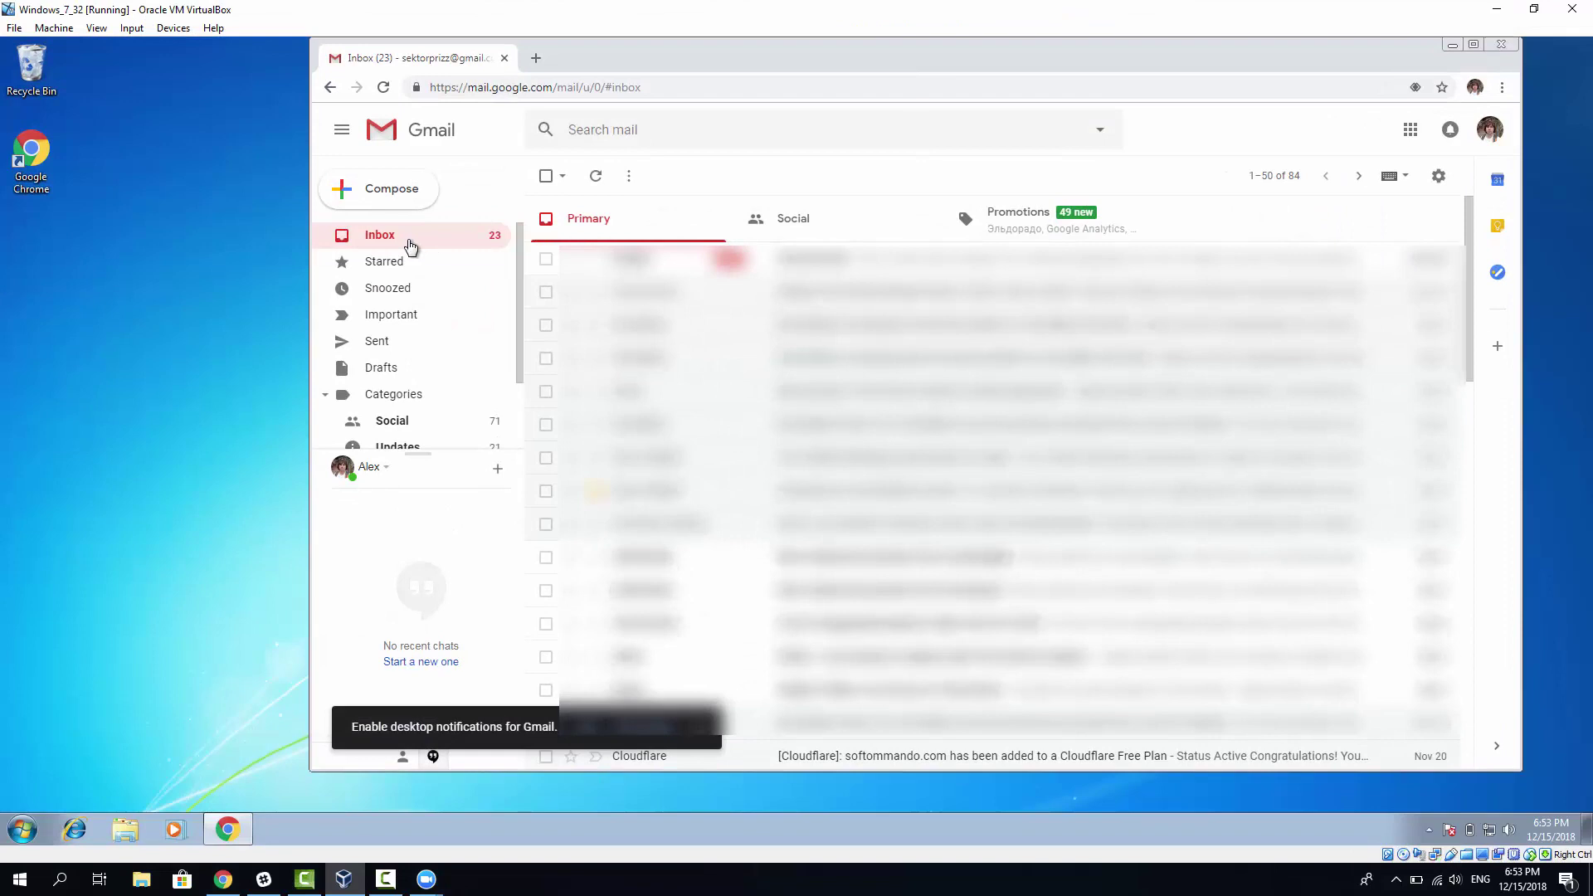
pyautogui.click(410, 247)
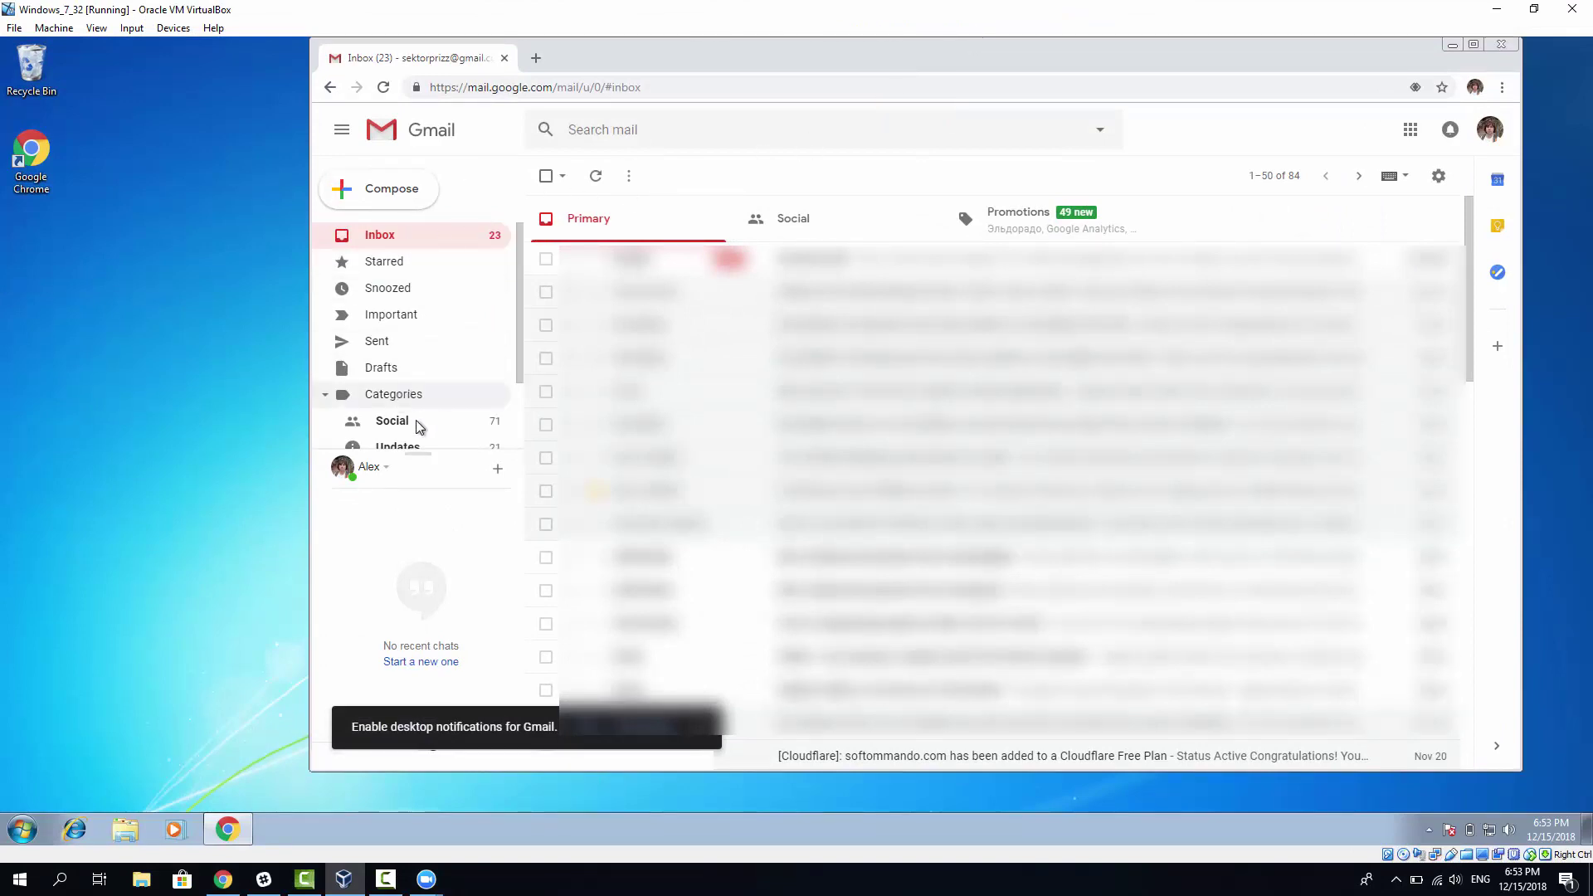
pyautogui.click(818, 214)
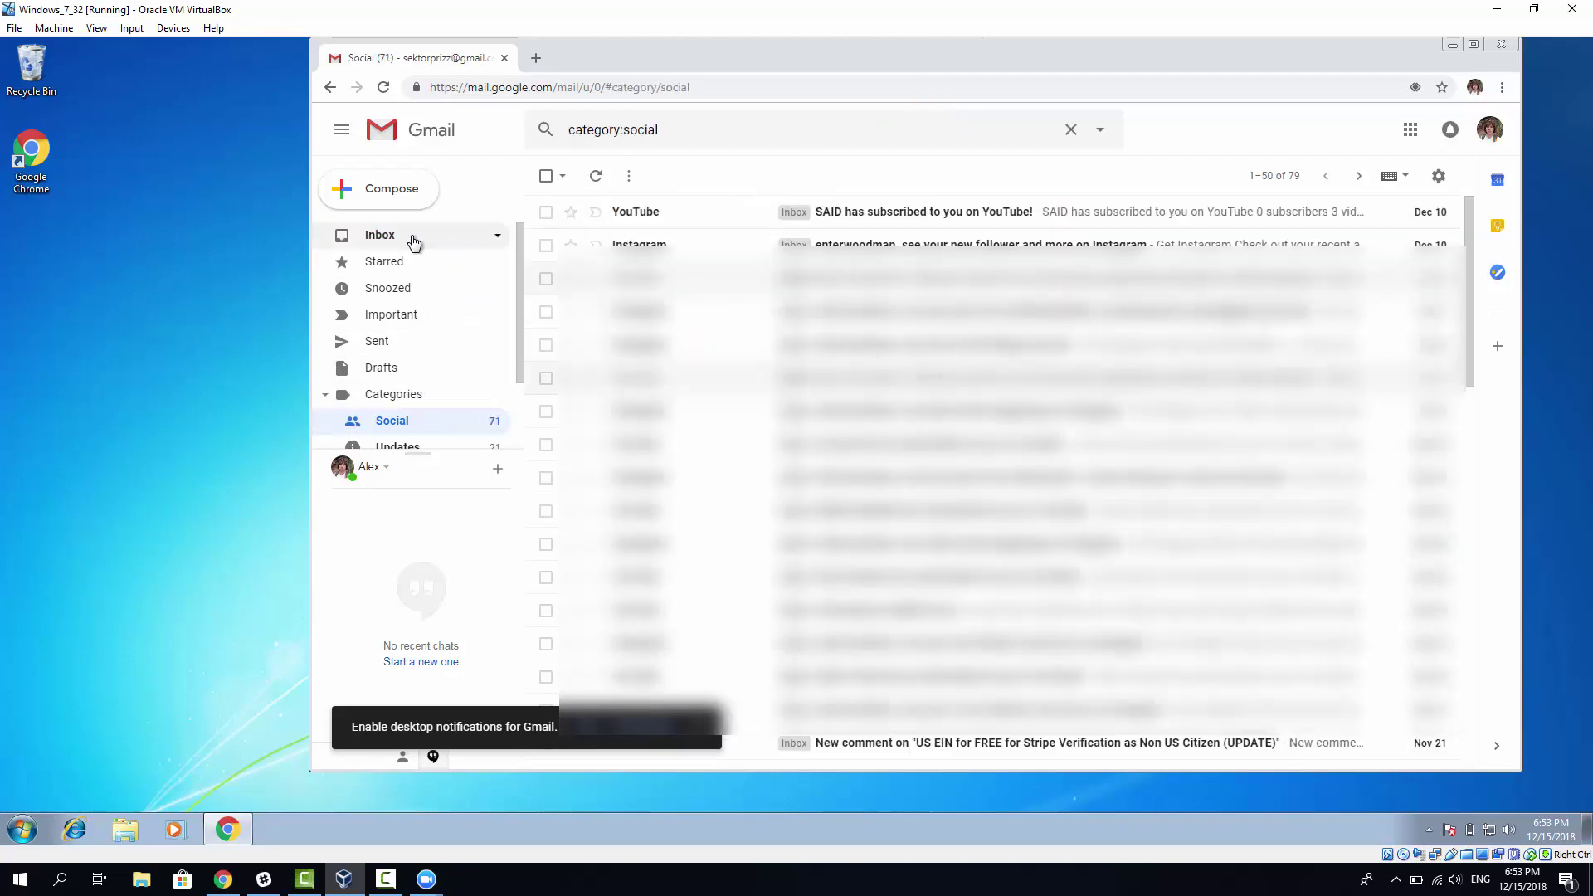
pyautogui.click(413, 241)
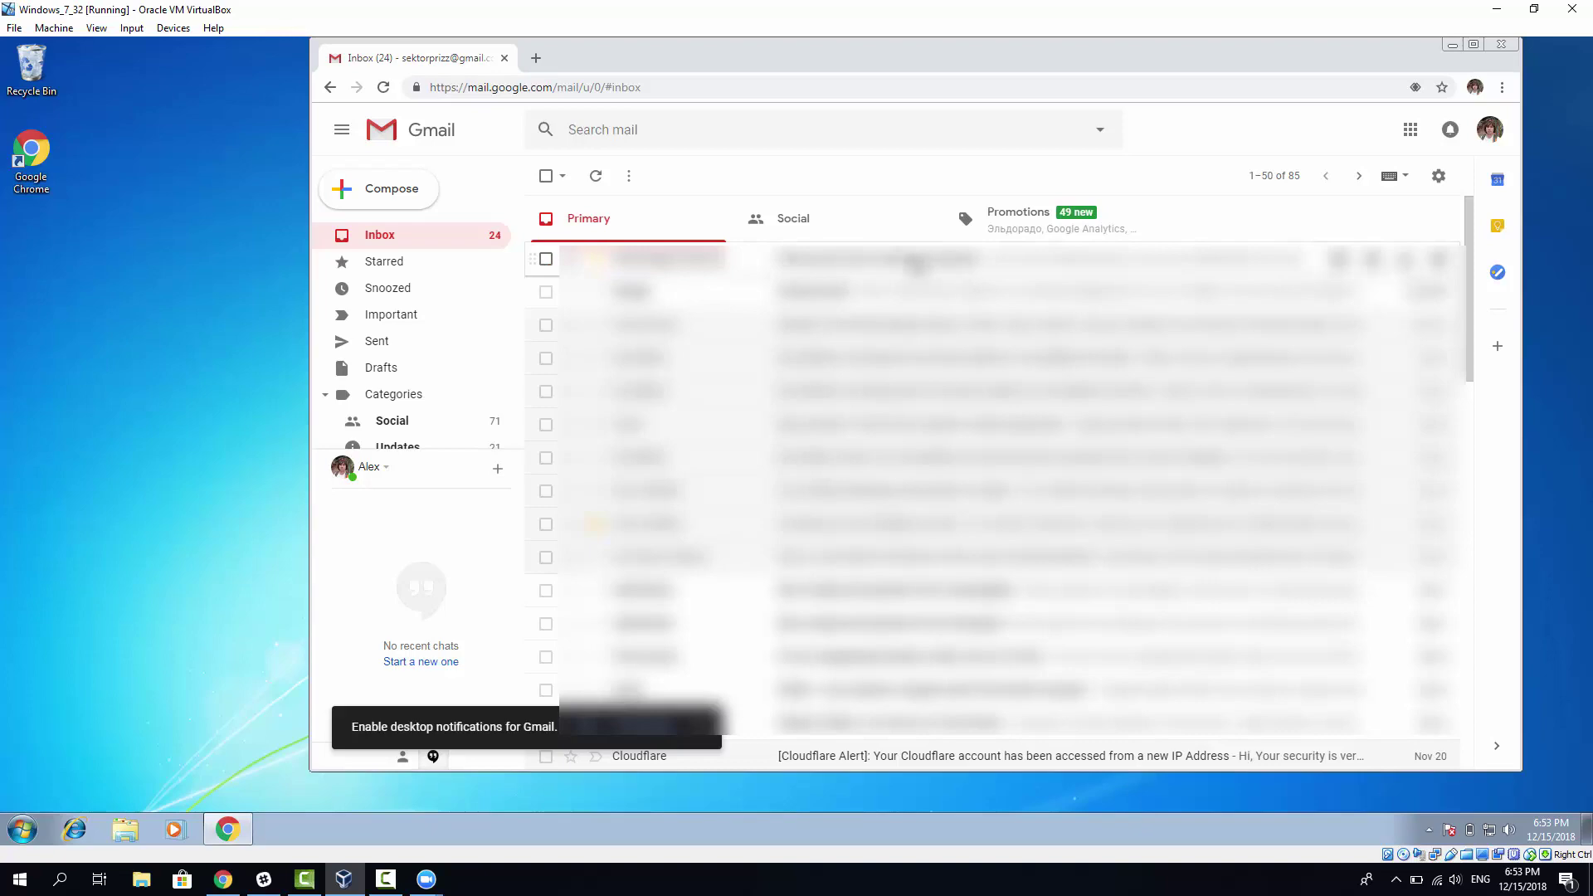
# Step: Open the 'Please join Zoom meeting in progress' email and select its dial-in numbers
pyautogui.click(914, 264)
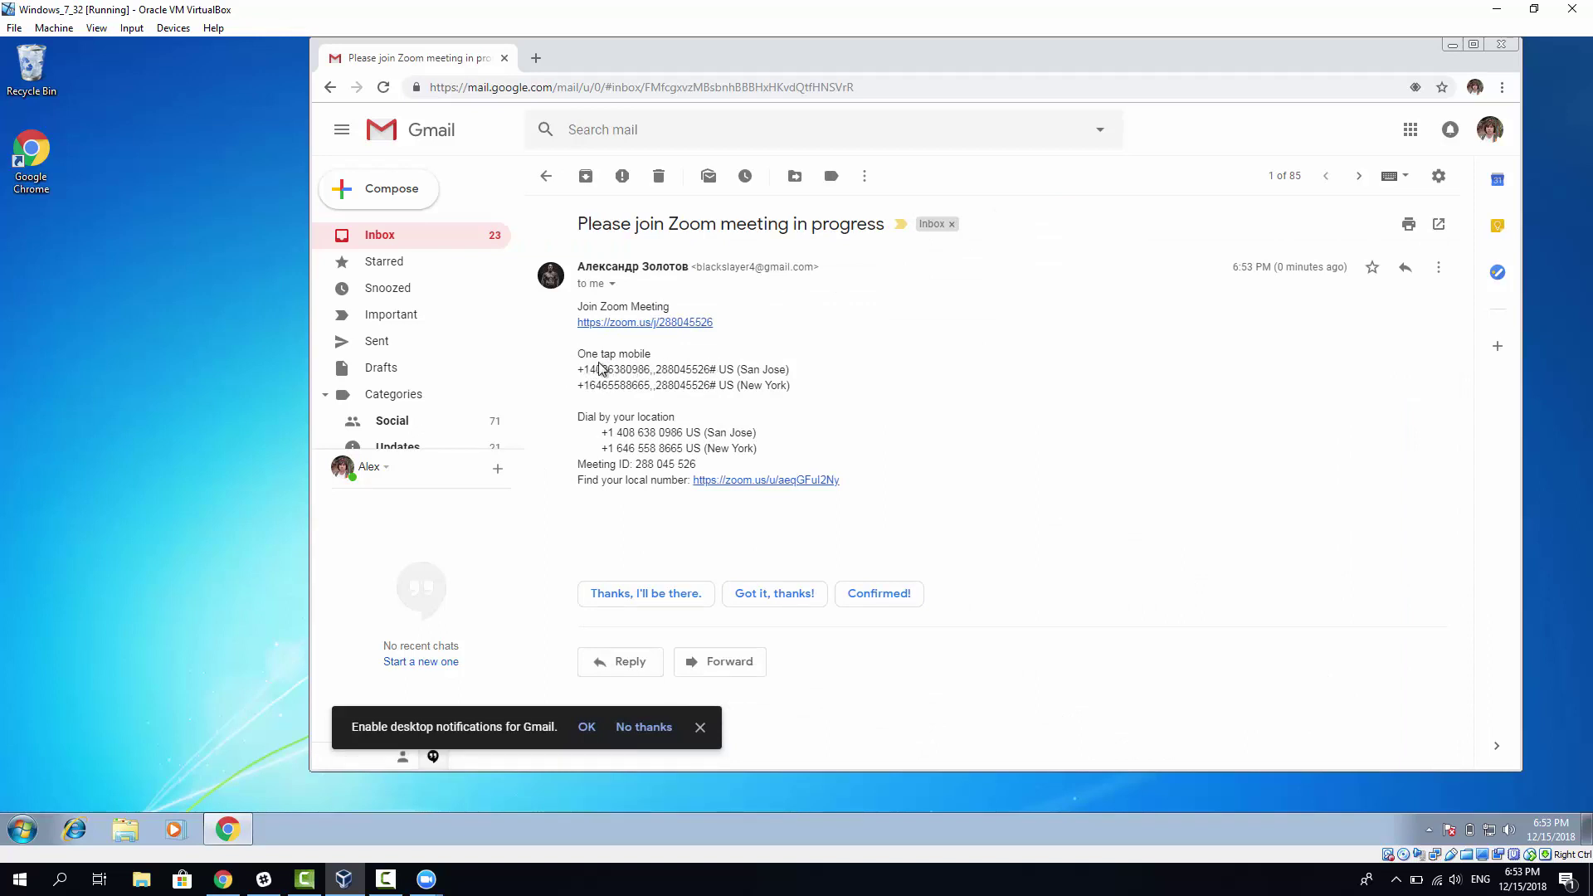
pyautogui.tripleClick(663, 422)
pyautogui.click(664, 421)
pyautogui.moveTo(765, 455); pyautogui.dragTo(601, 432)
pyautogui.click(616, 448)
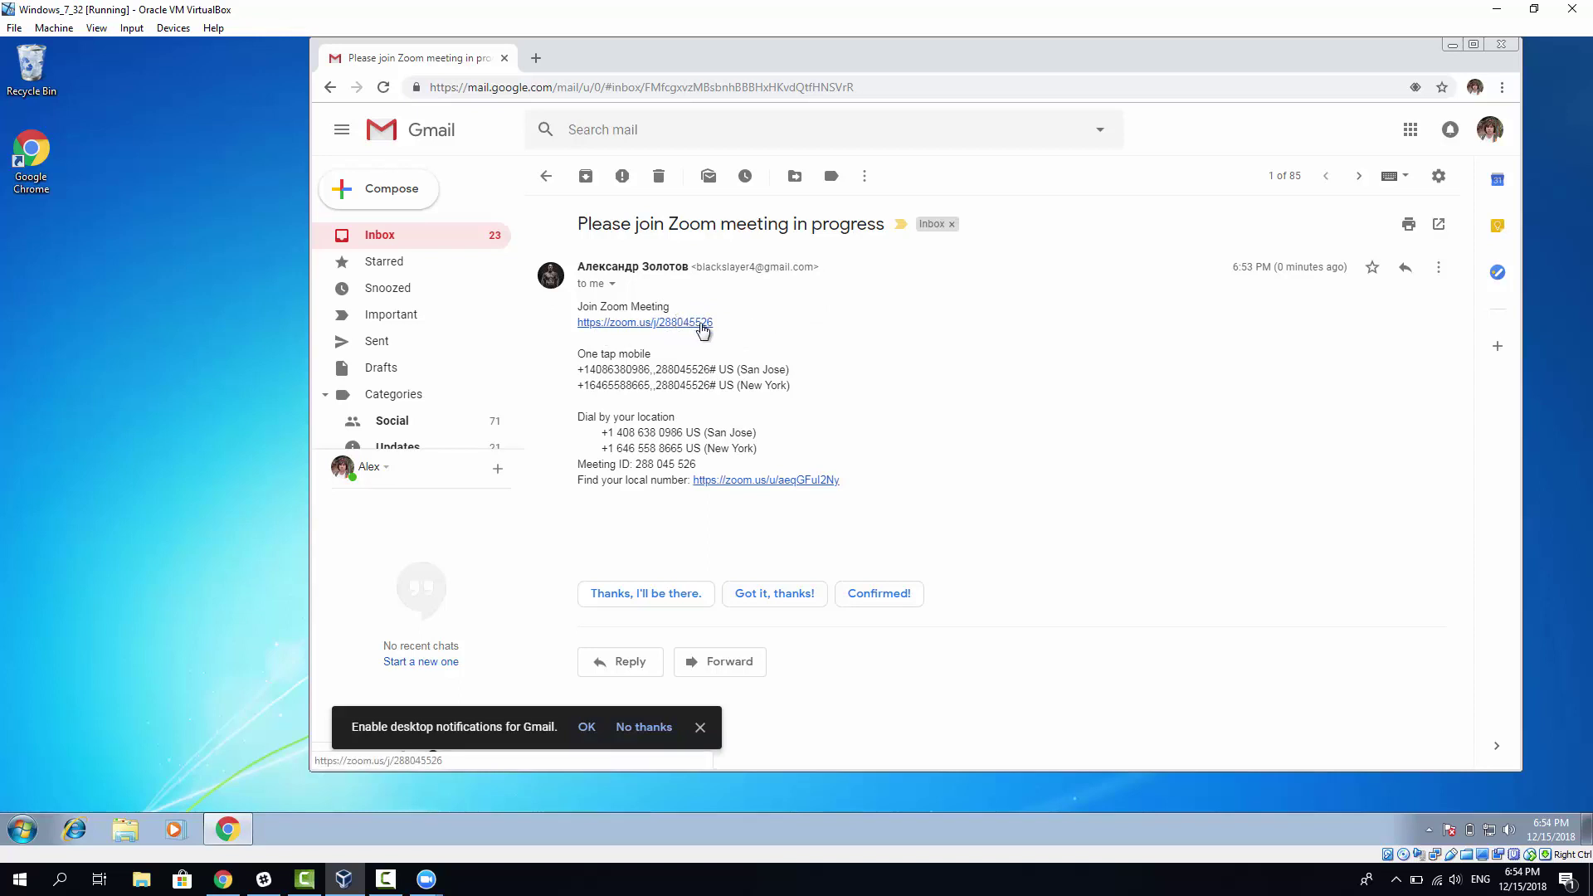
# Step: Follow the invitation's join link, then run and authorize the downloaded Zoom launcher
pyautogui.click(696, 329)
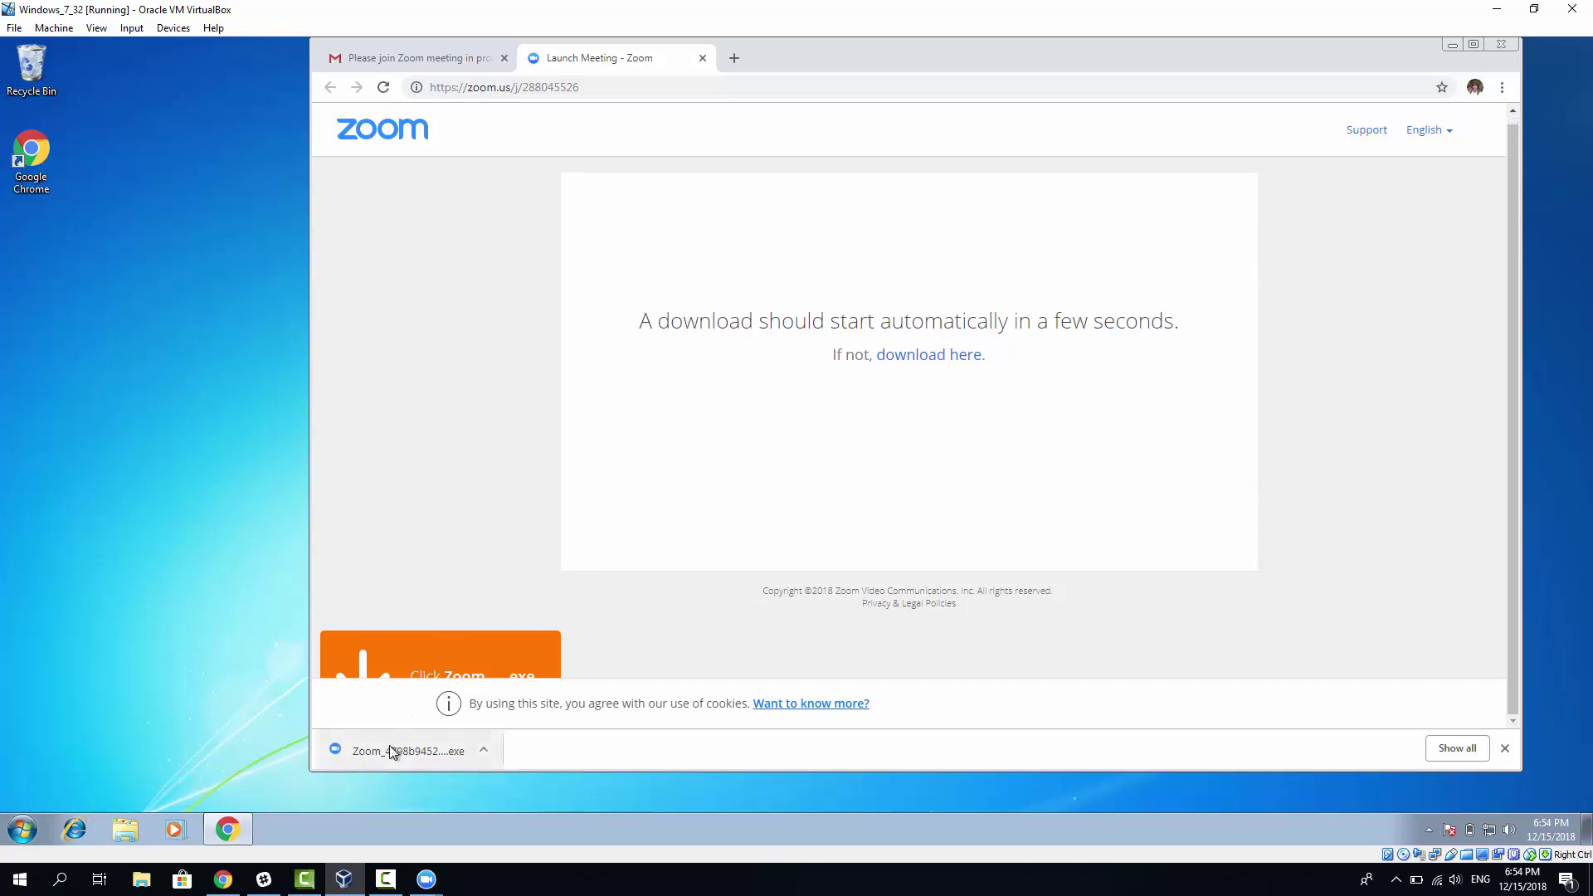
pyautogui.click(392, 752)
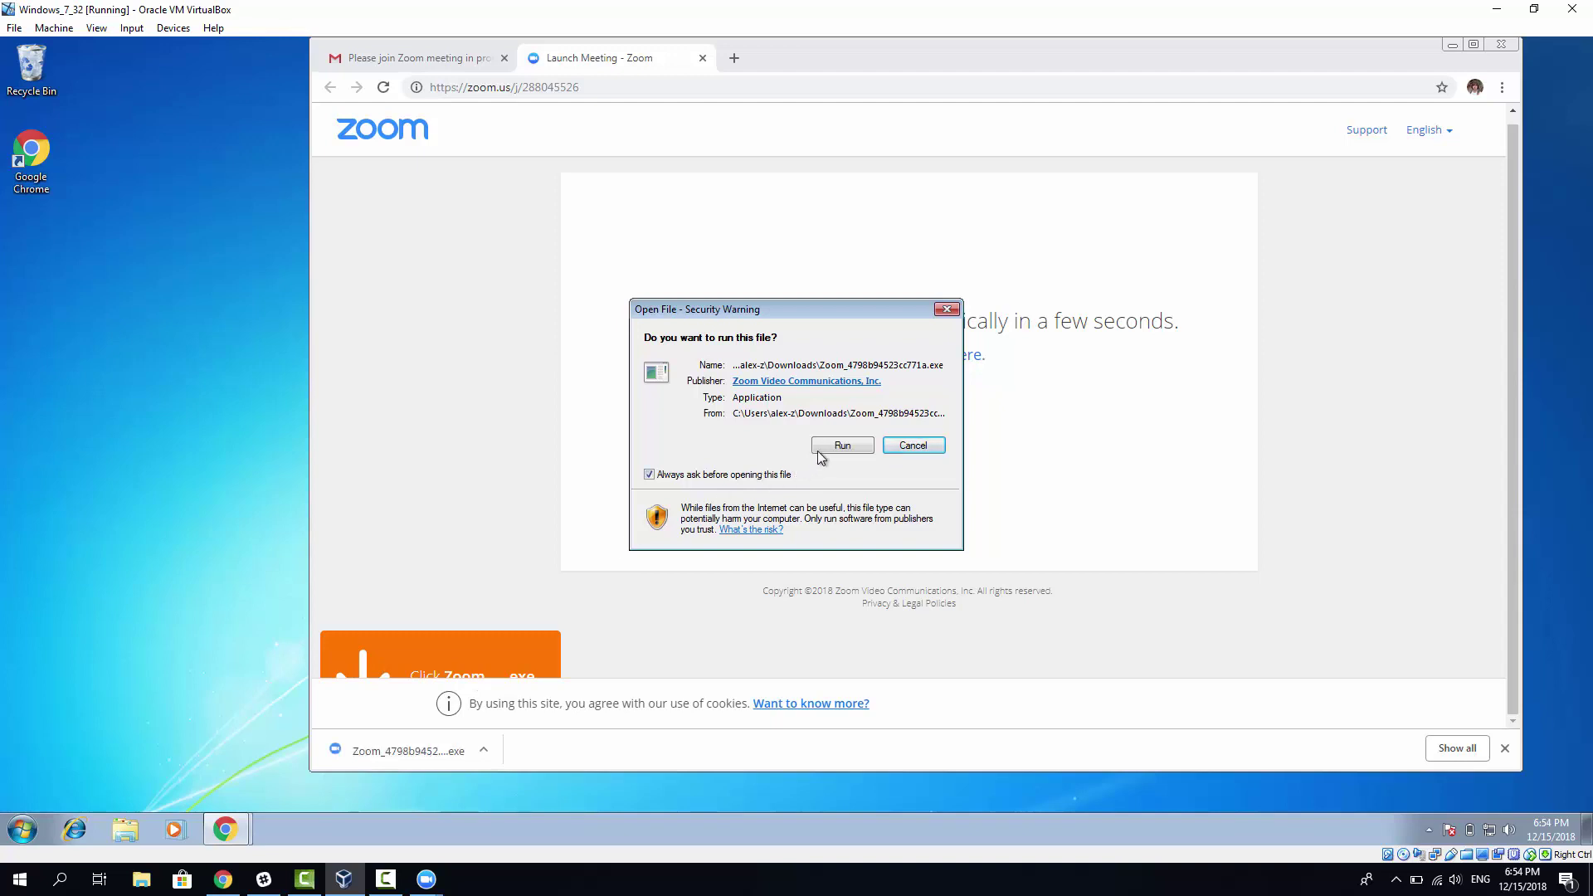
pyautogui.click(843, 445)
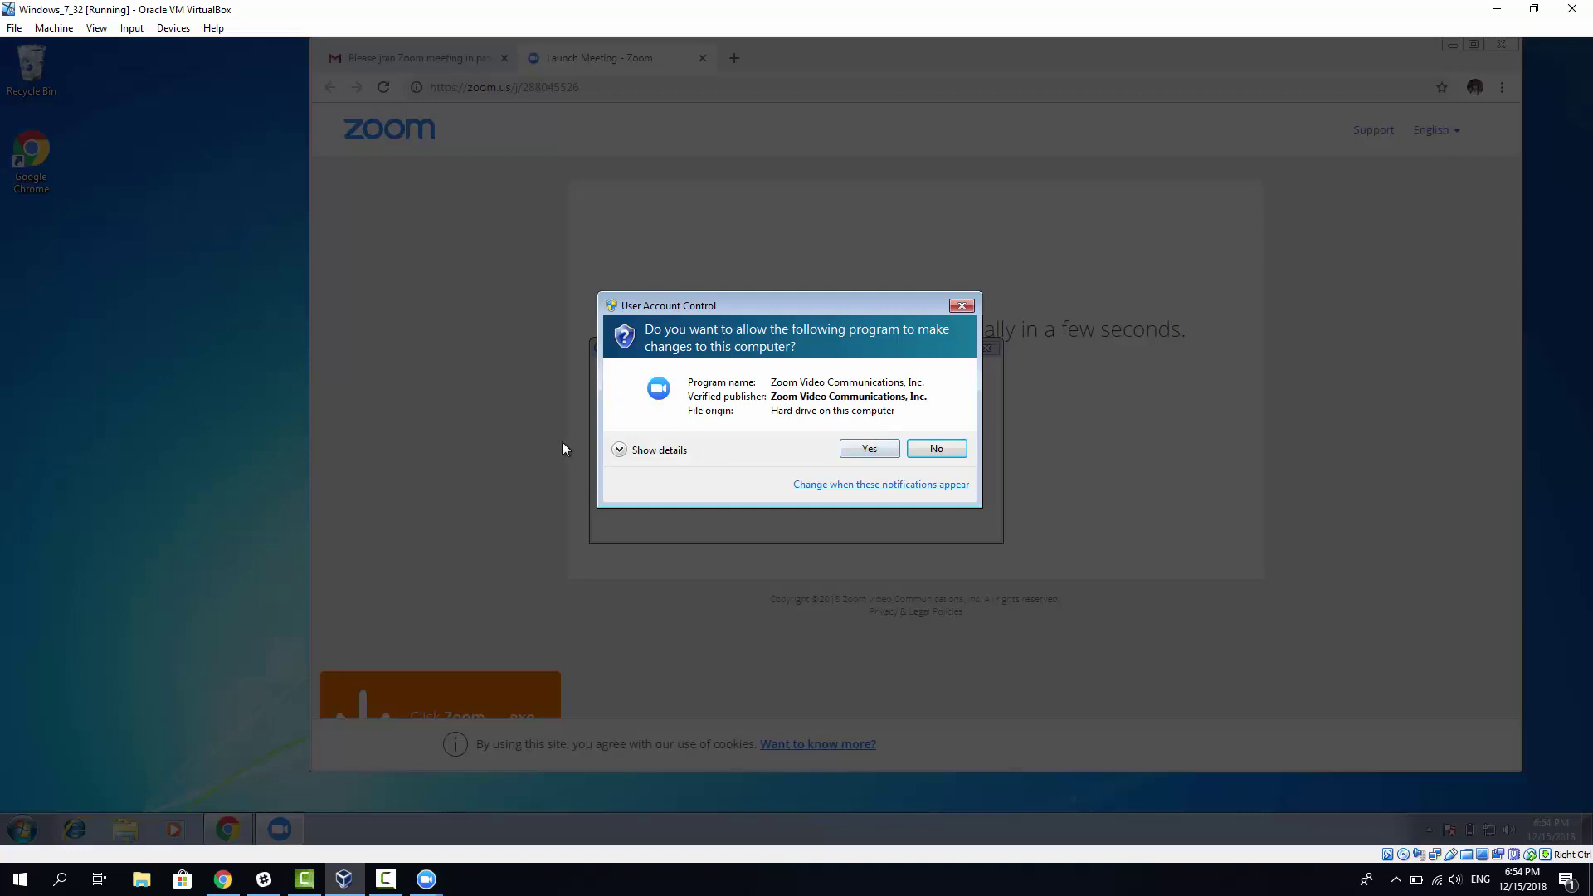
pyautogui.click(870, 449)
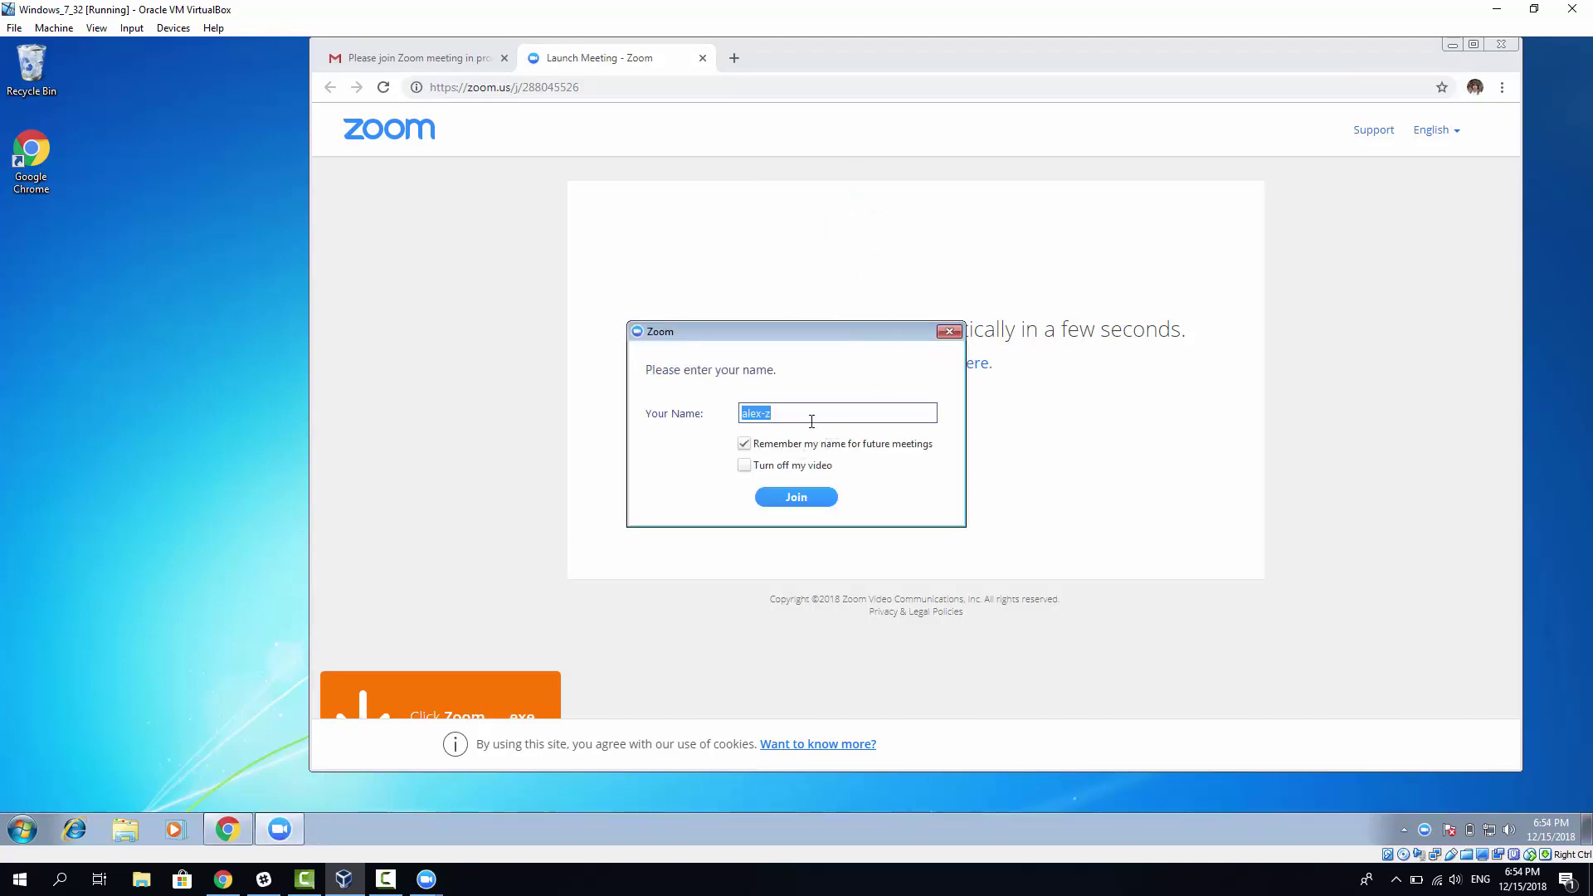
# Step: Edit the Your Name field to the new participant name and join the meeting
pyautogui.click(752, 414)
pyautogui.doubleClick(755, 414)
pyautogui.click(780, 411)
pyautogui.press('BackSpace')
pyautogui.write('john-x')
pyautogui.click(807, 501)
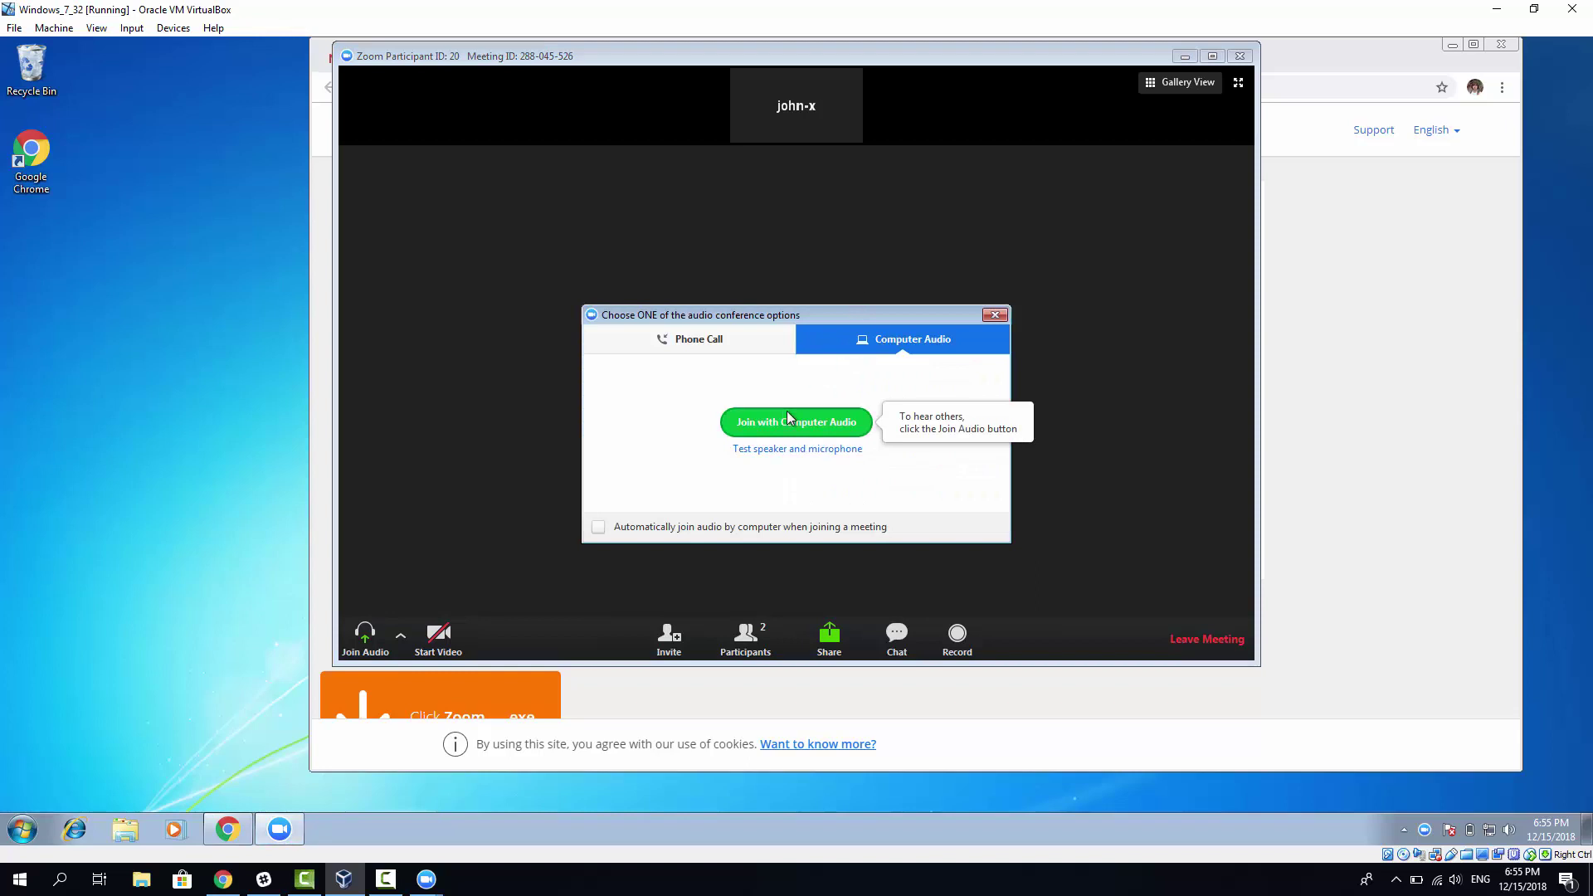
# Step: Use computer audio, show the participants list, and dismiss the no-camera warning from Start Video
pyautogui.click(801, 426)
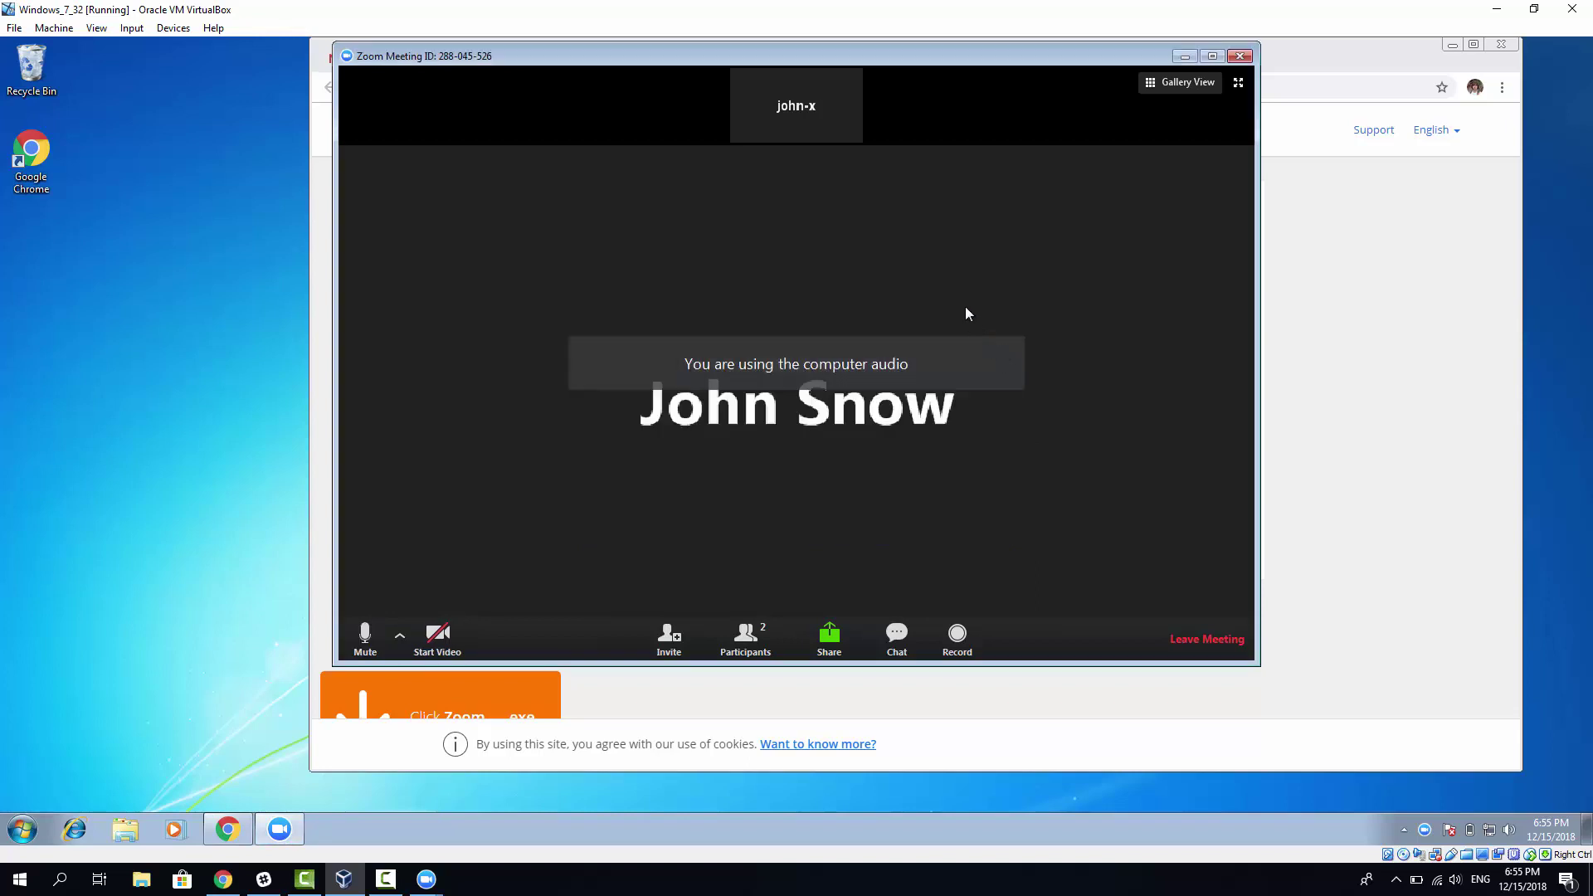
pyautogui.click(744, 641)
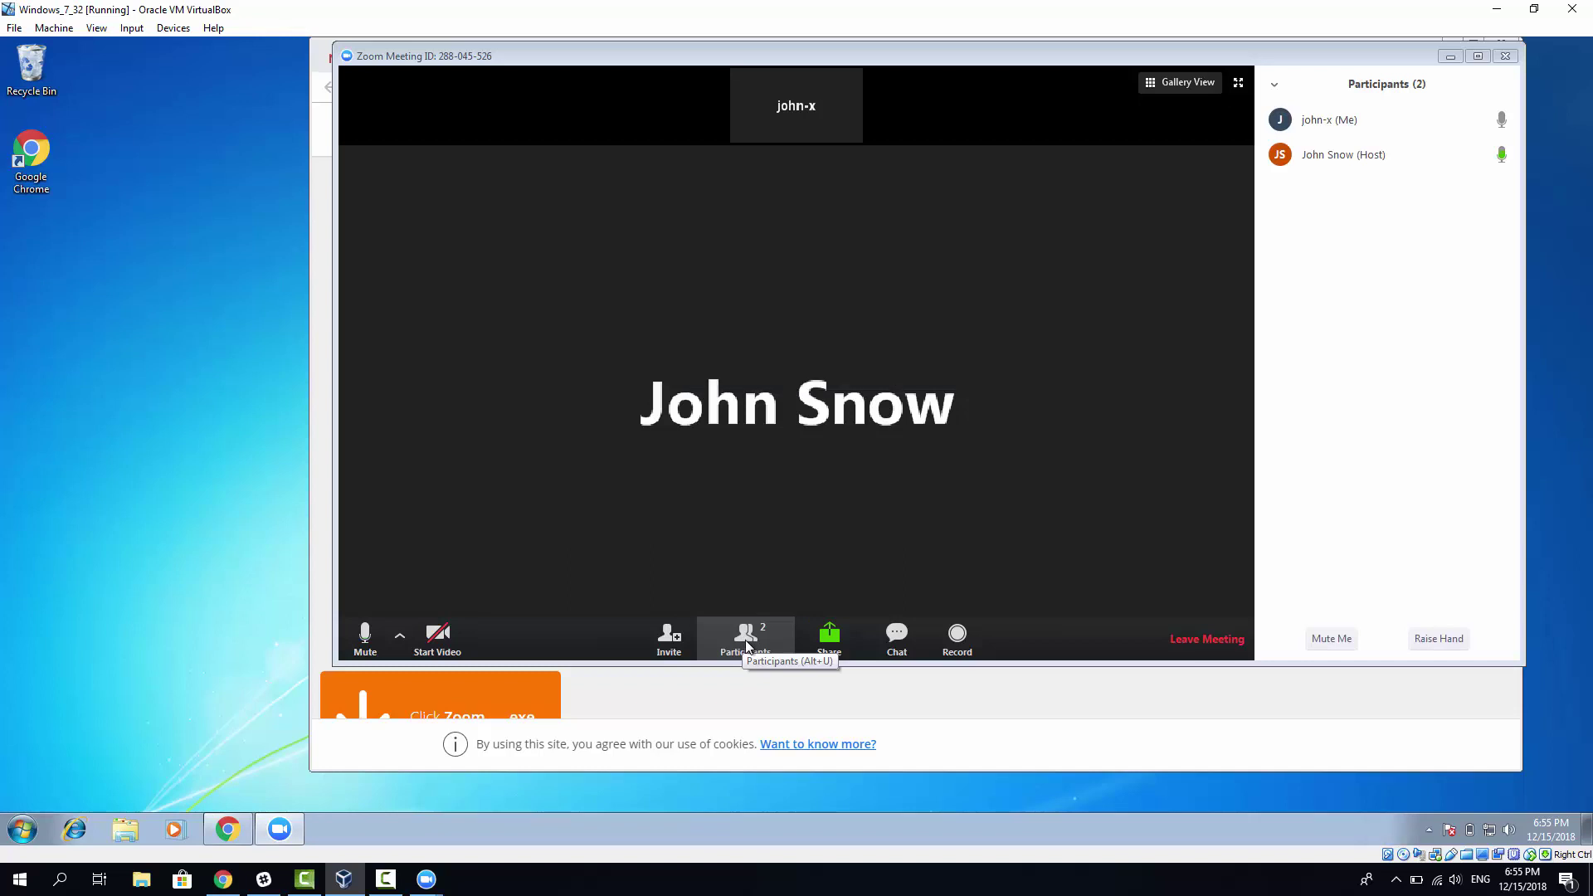
pyautogui.click(437, 638)
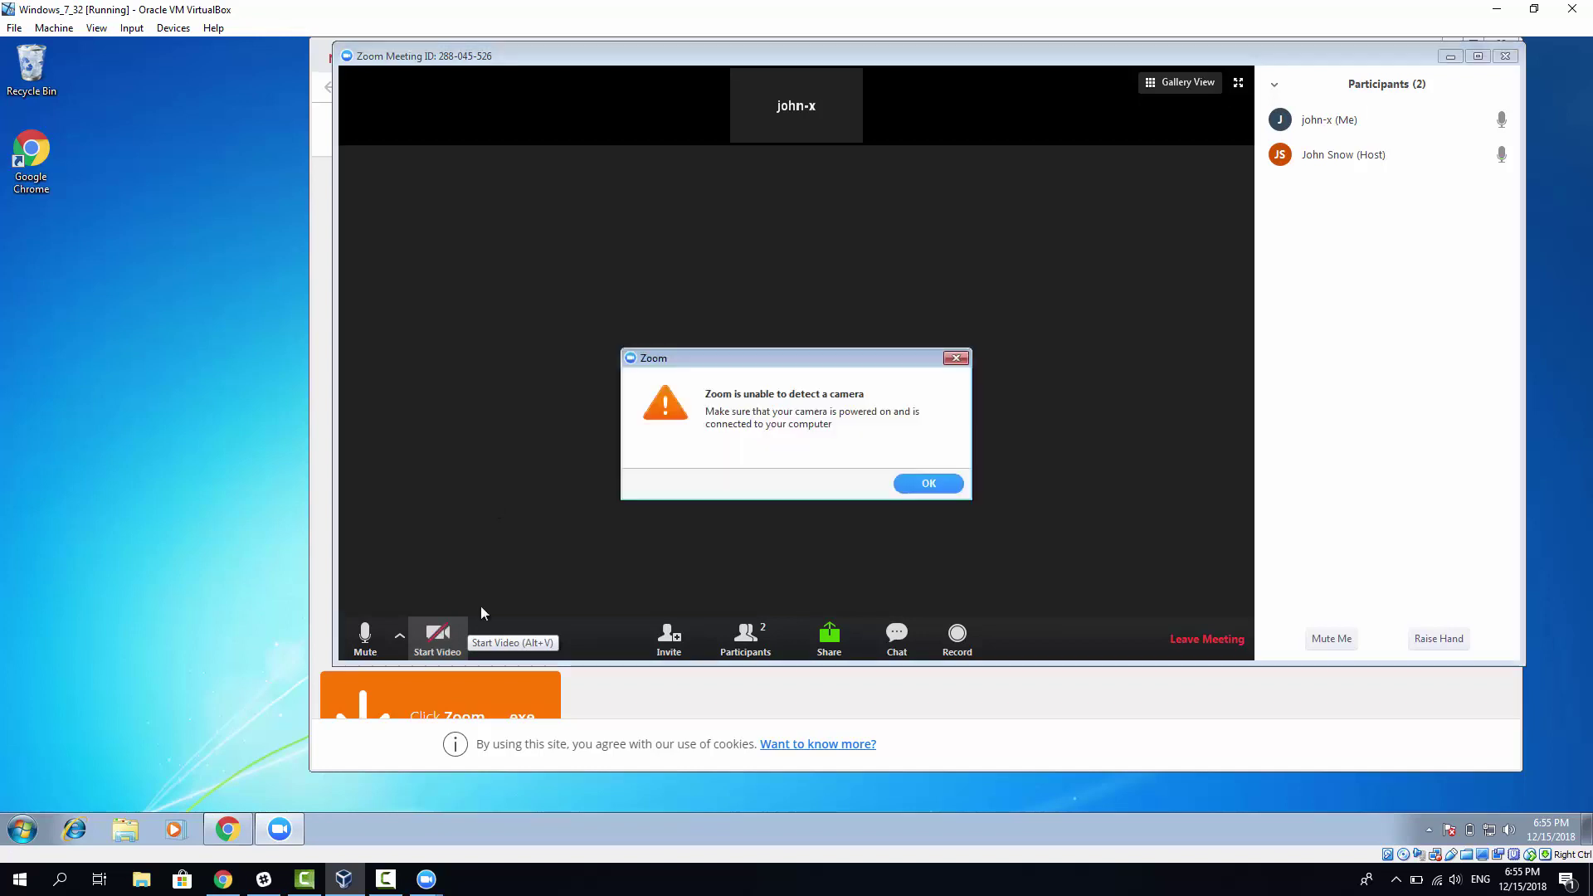
pyautogui.click(926, 486)
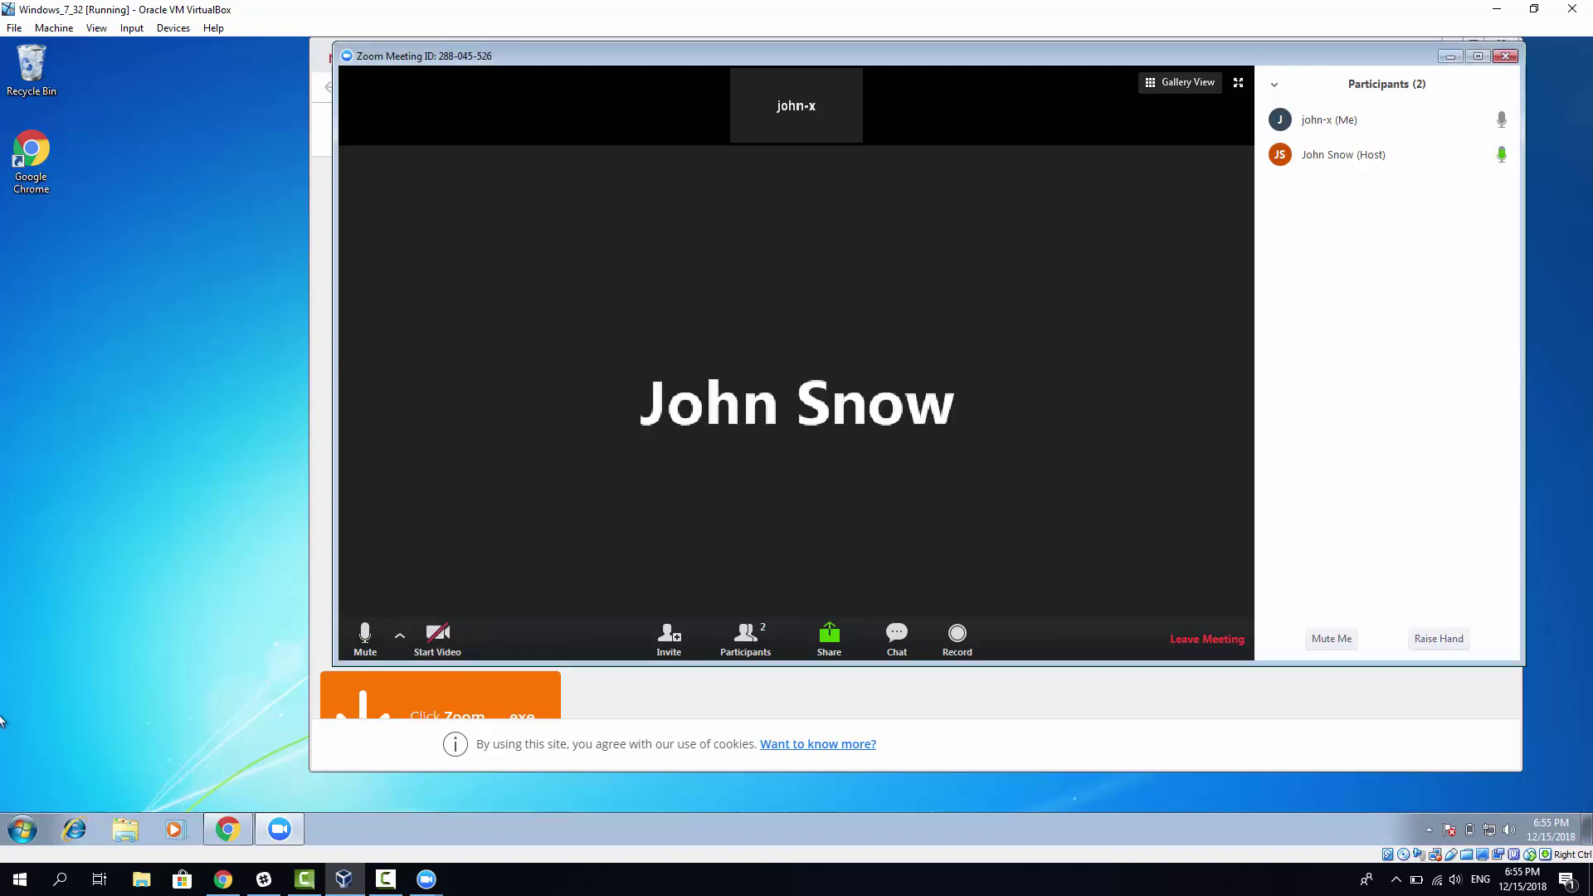
# Step: Search 'devices' in the Start menu, then minimize the VM and browser to reach the desktop
pyautogui.click(20, 879)
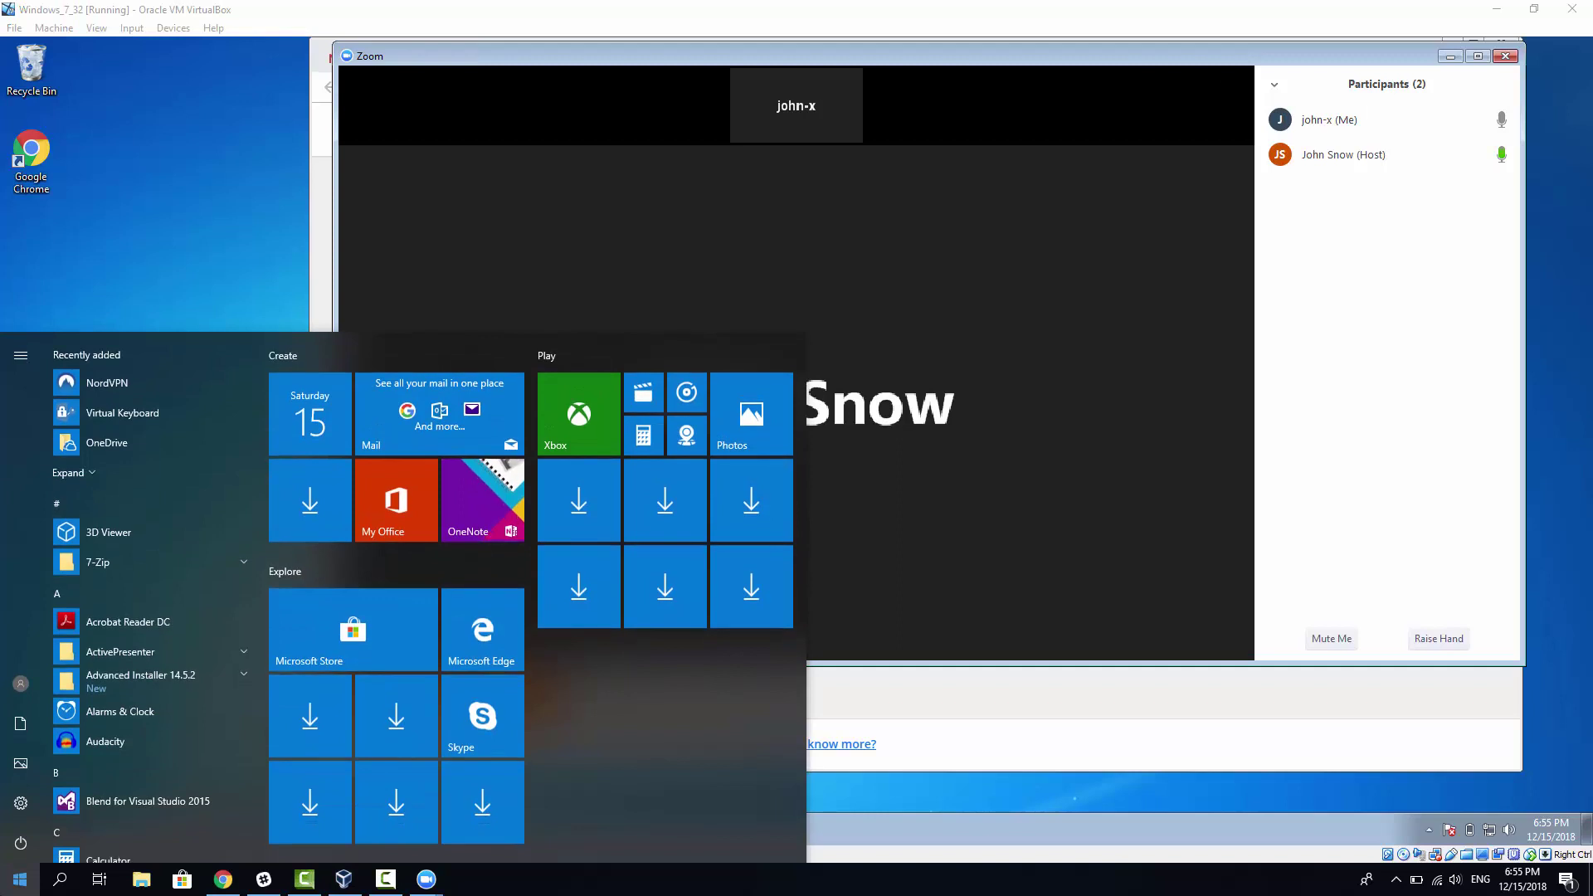
pyautogui.write('dev')
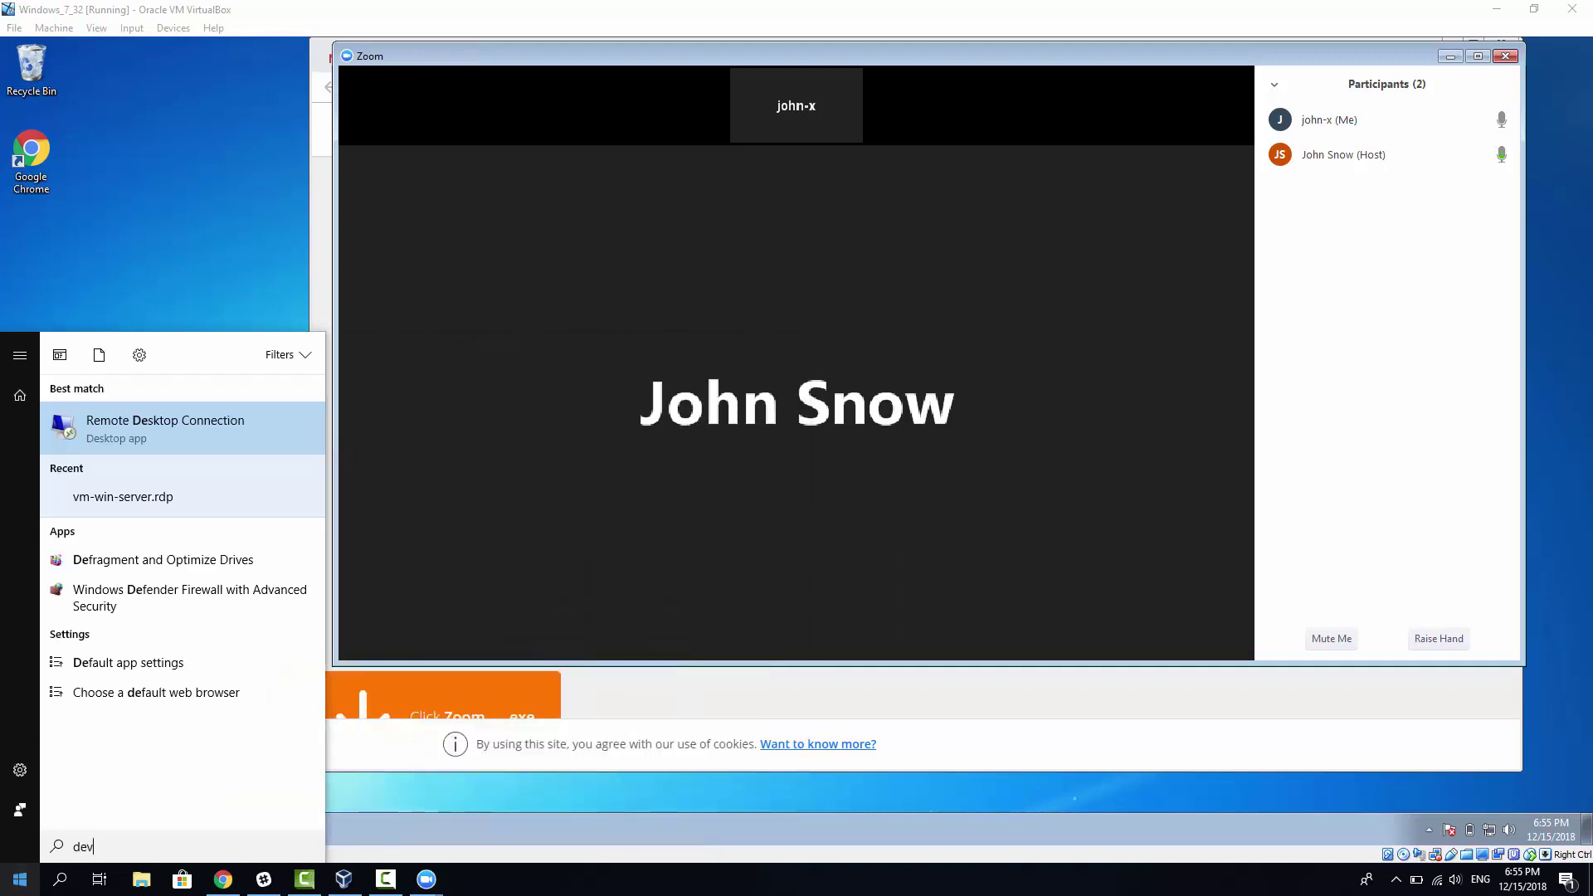
pyautogui.write('ices')
pyautogui.press('BackSpace')
pyautogui.press('BackSpace')
pyautogui.press('BackSpace')
pyautogui.press('BackSpace')
pyautogui.press('BackSpace')
pyautogui.press('BackSpace')
pyautogui.press('BackSpace')
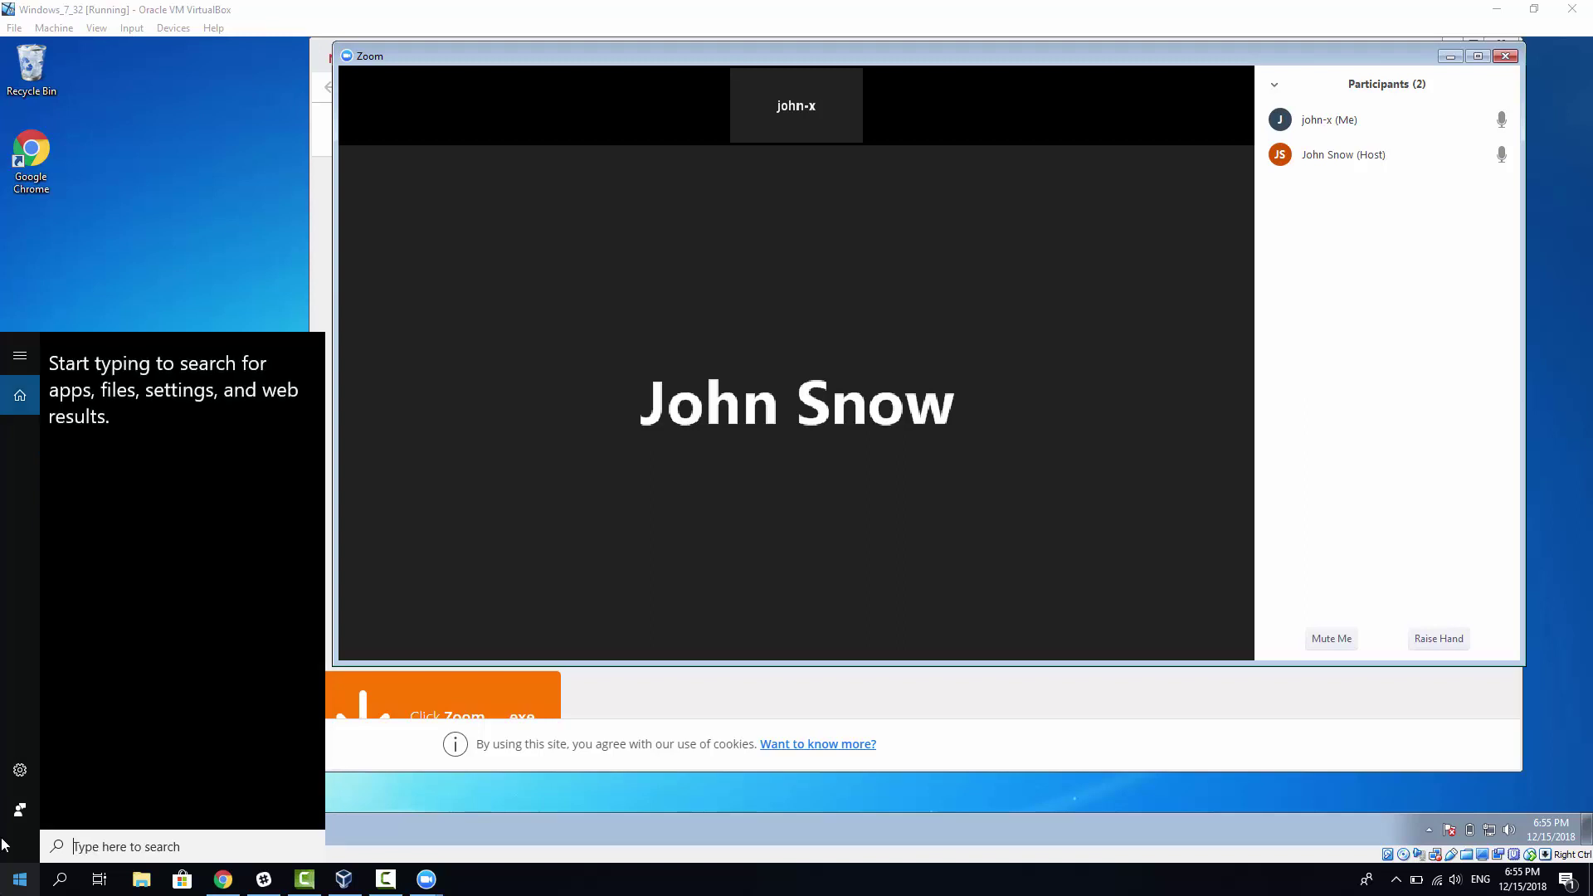
pyautogui.click(176, 241)
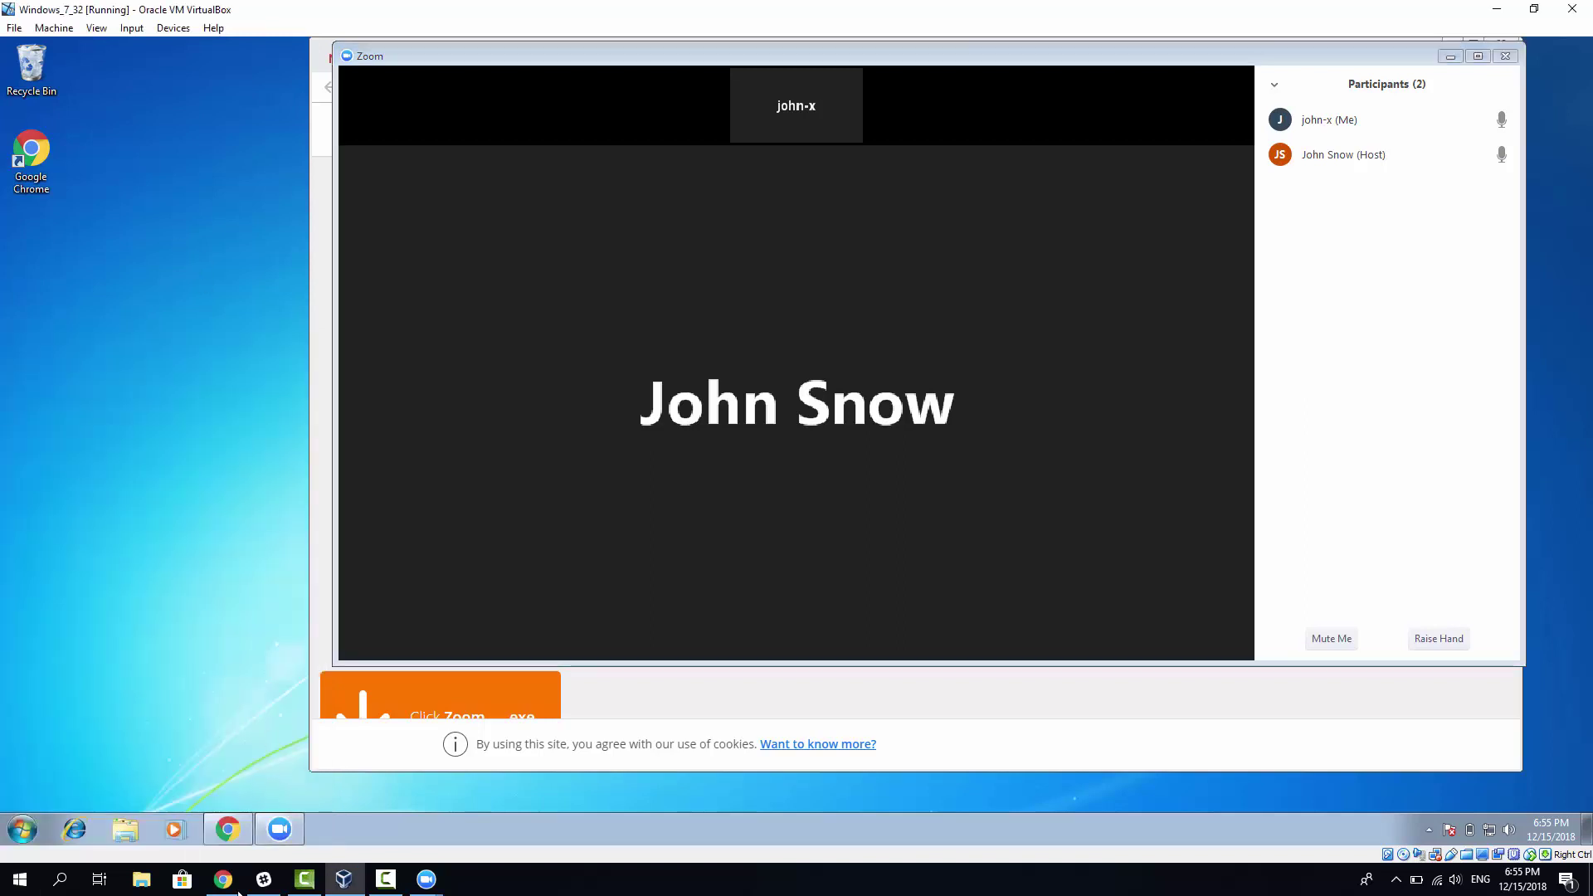
pyautogui.click(1493, 17)
pyautogui.click(1495, 10)
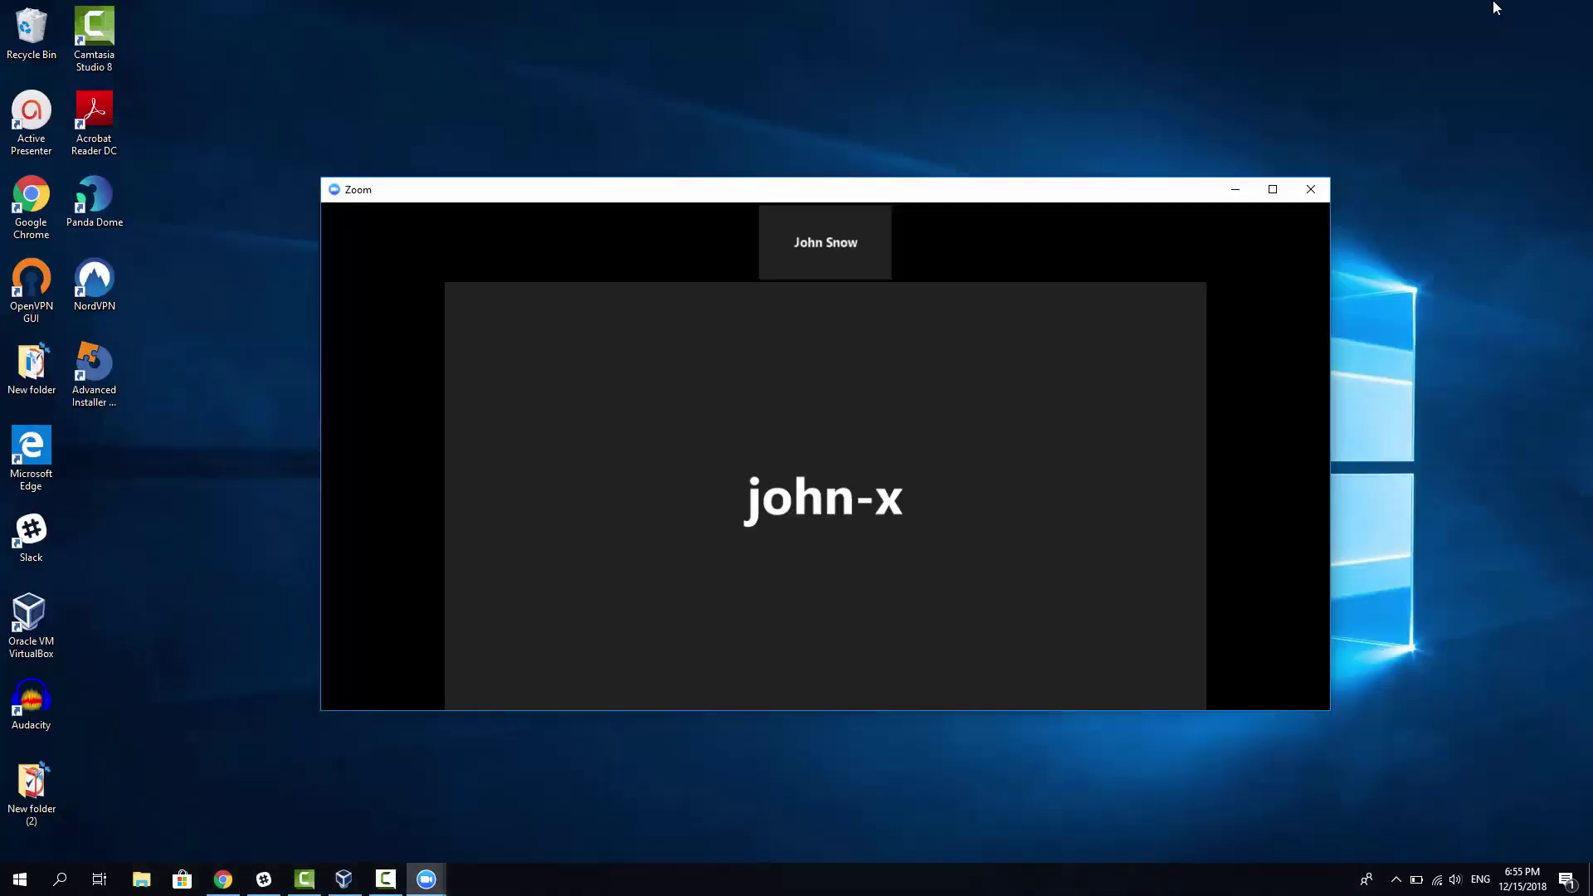
pyautogui.click(221, 770)
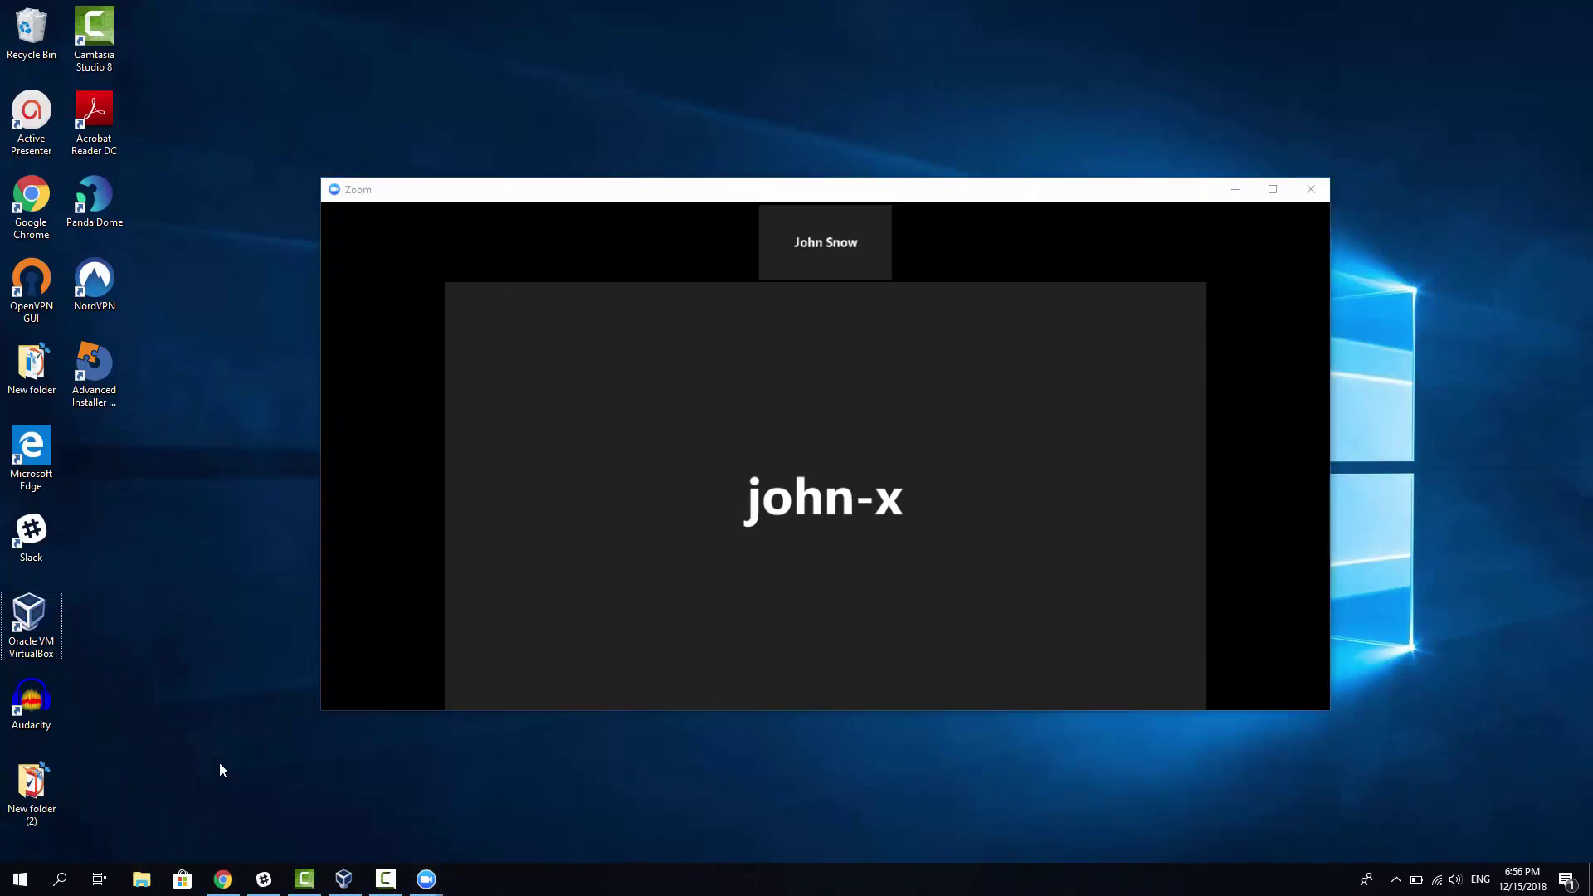
# Step: Enable the EasyCamera device in Device Manager, reached through This PC properties
pyautogui.press('super+e')
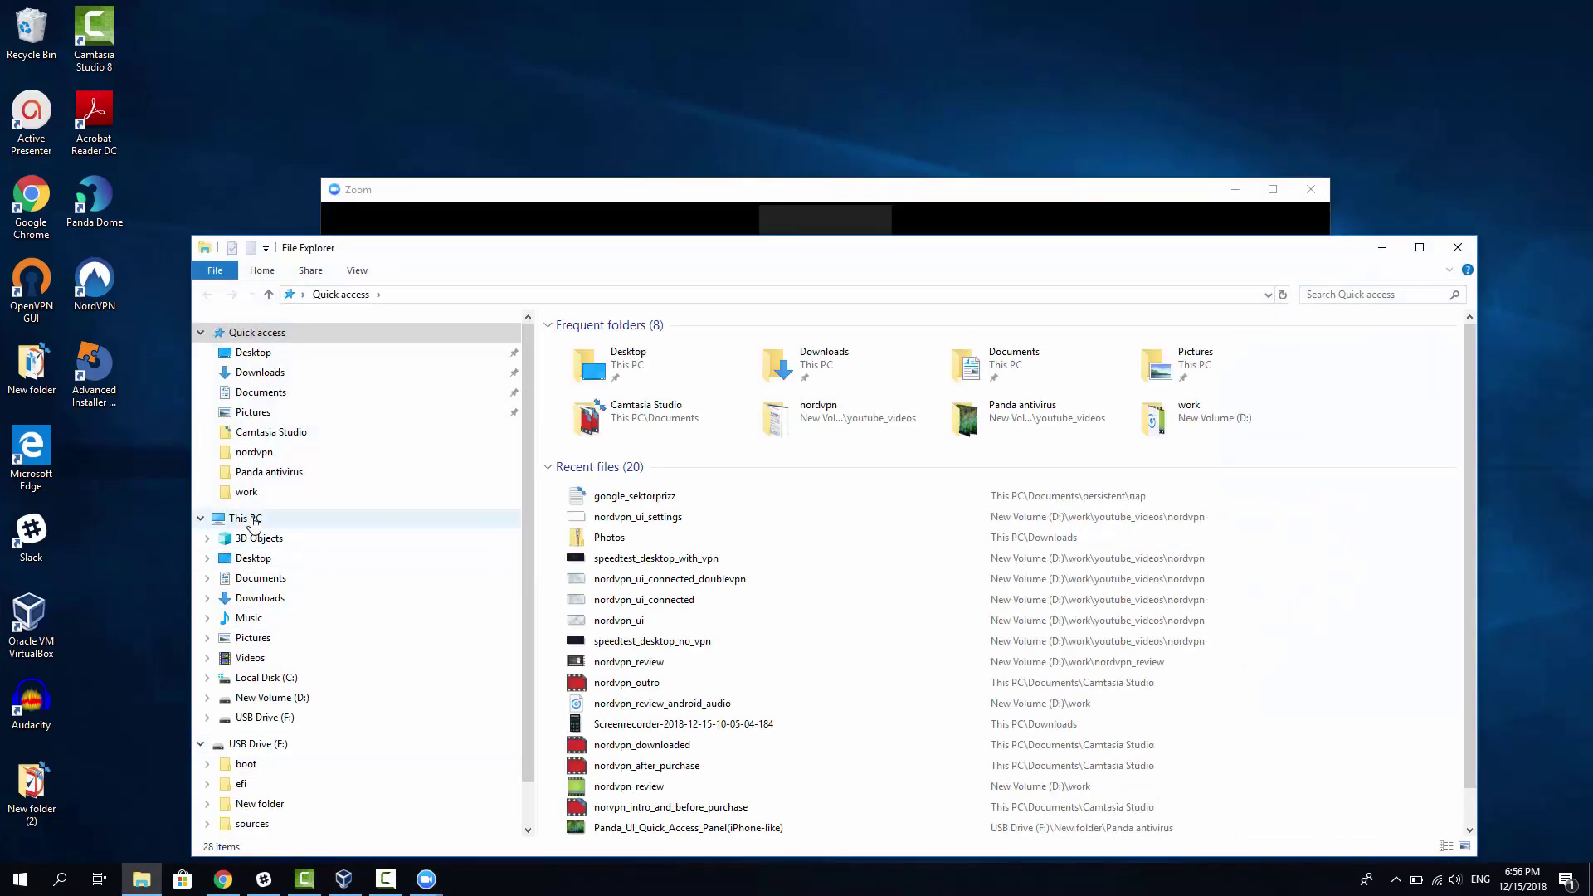
pyautogui.click(253, 521)
pyautogui.rightClick(249, 518)
pyautogui.click(305, 753)
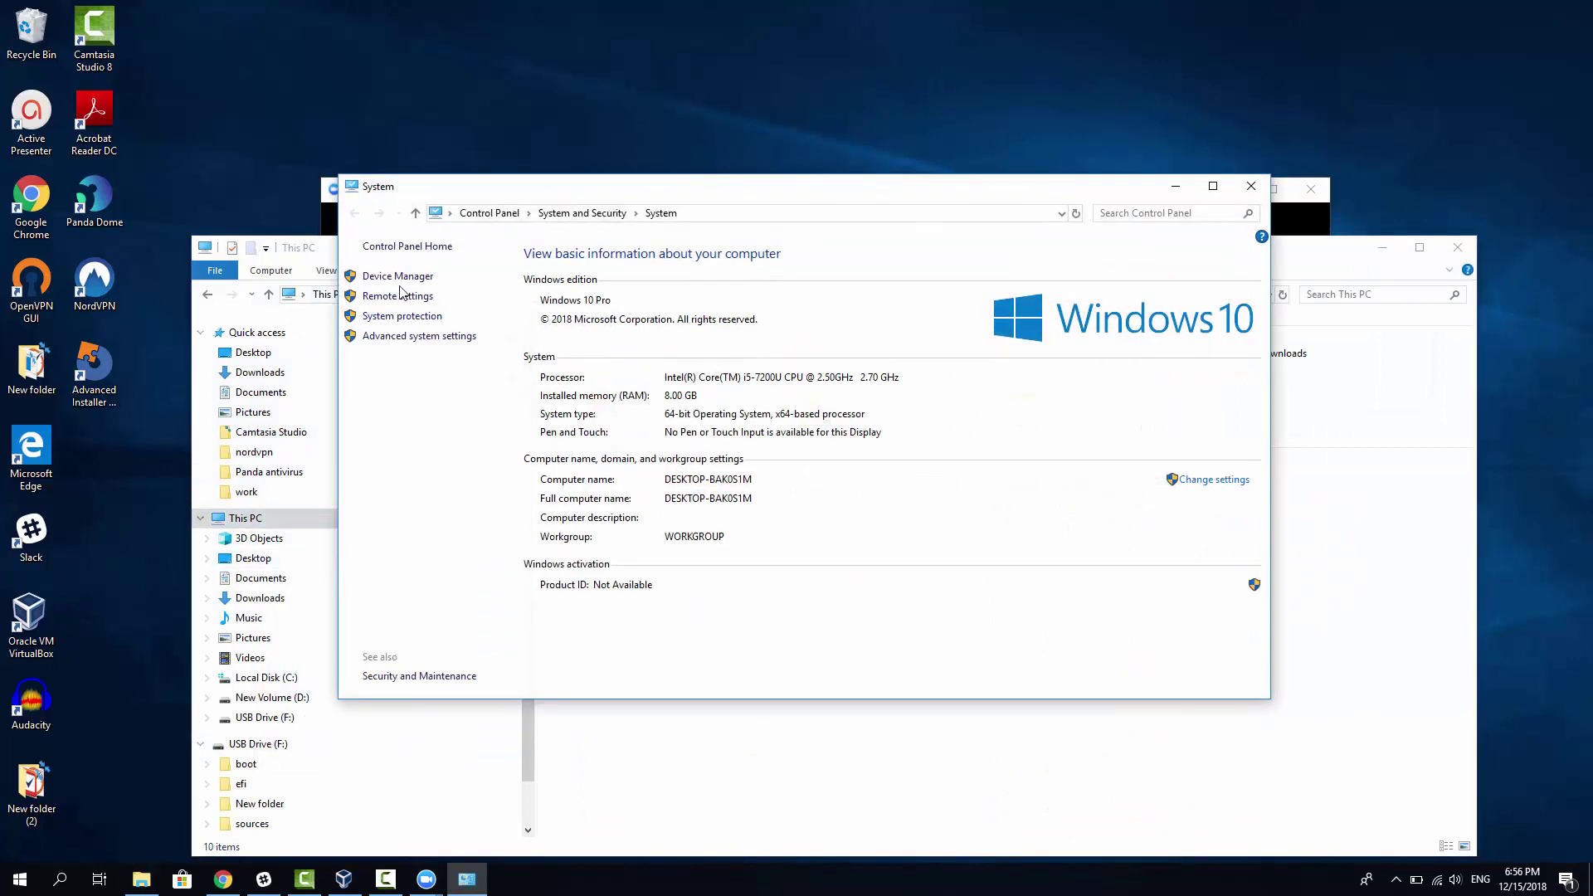
pyautogui.click(398, 279)
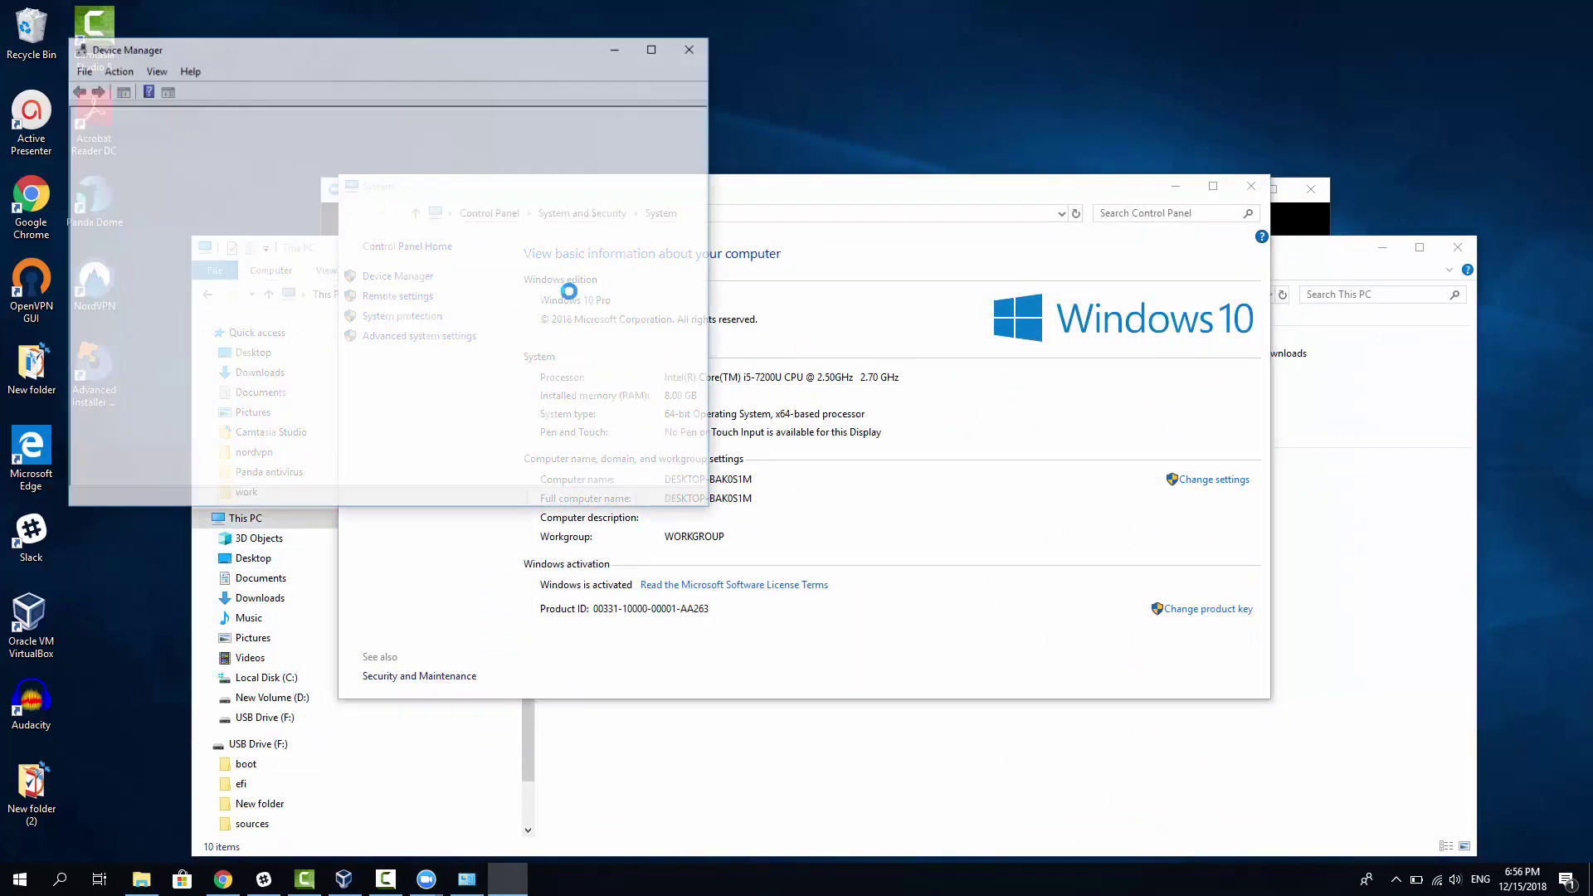
pyautogui.rightClick(173, 279)
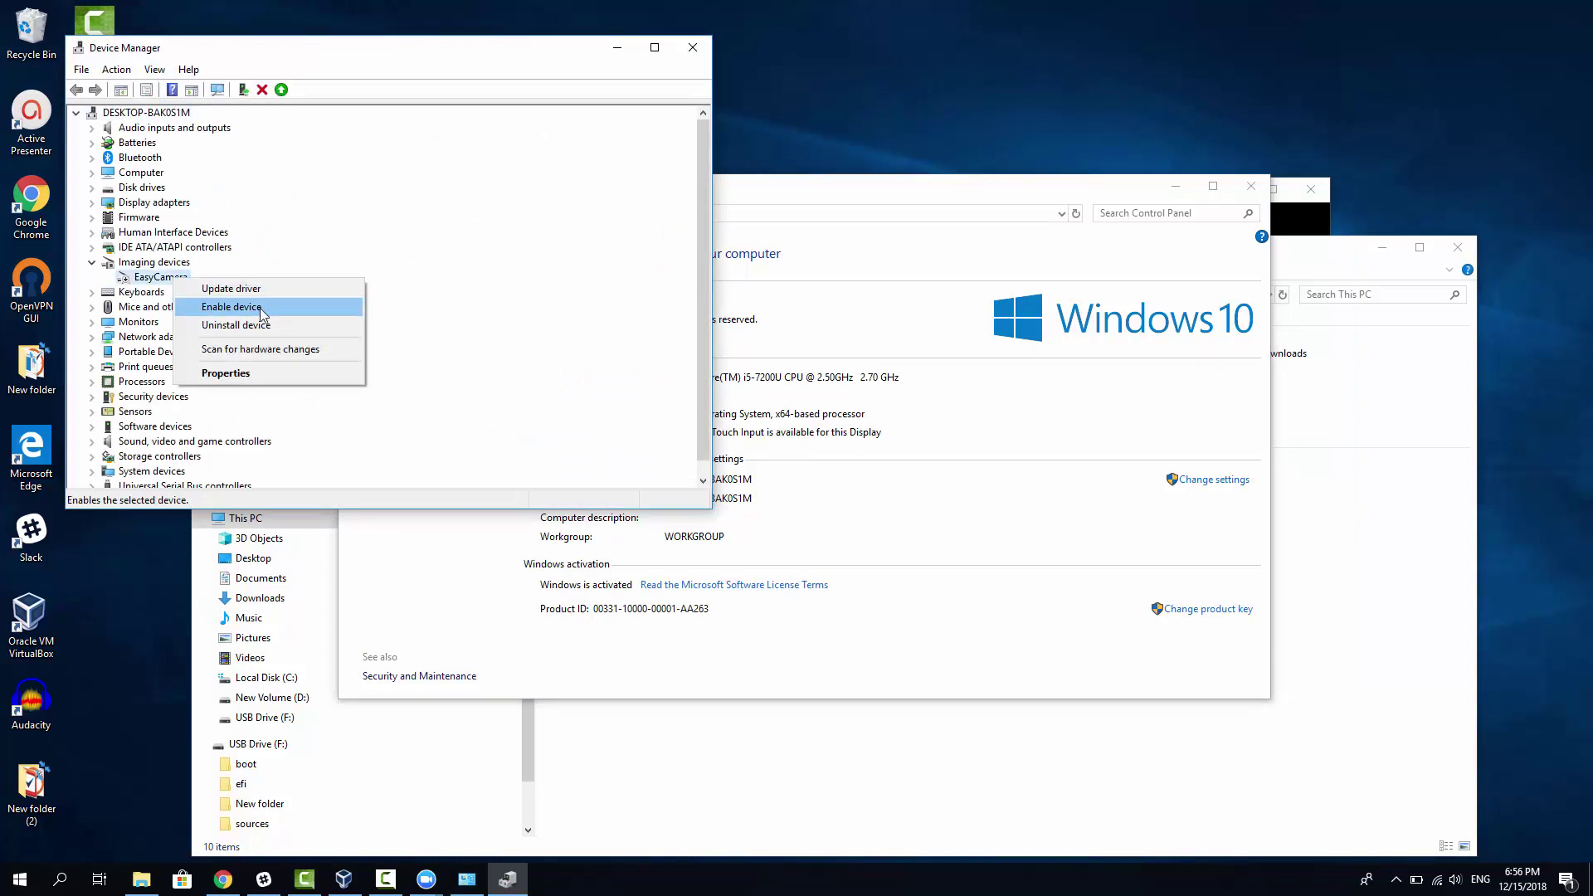
pyautogui.click(261, 307)
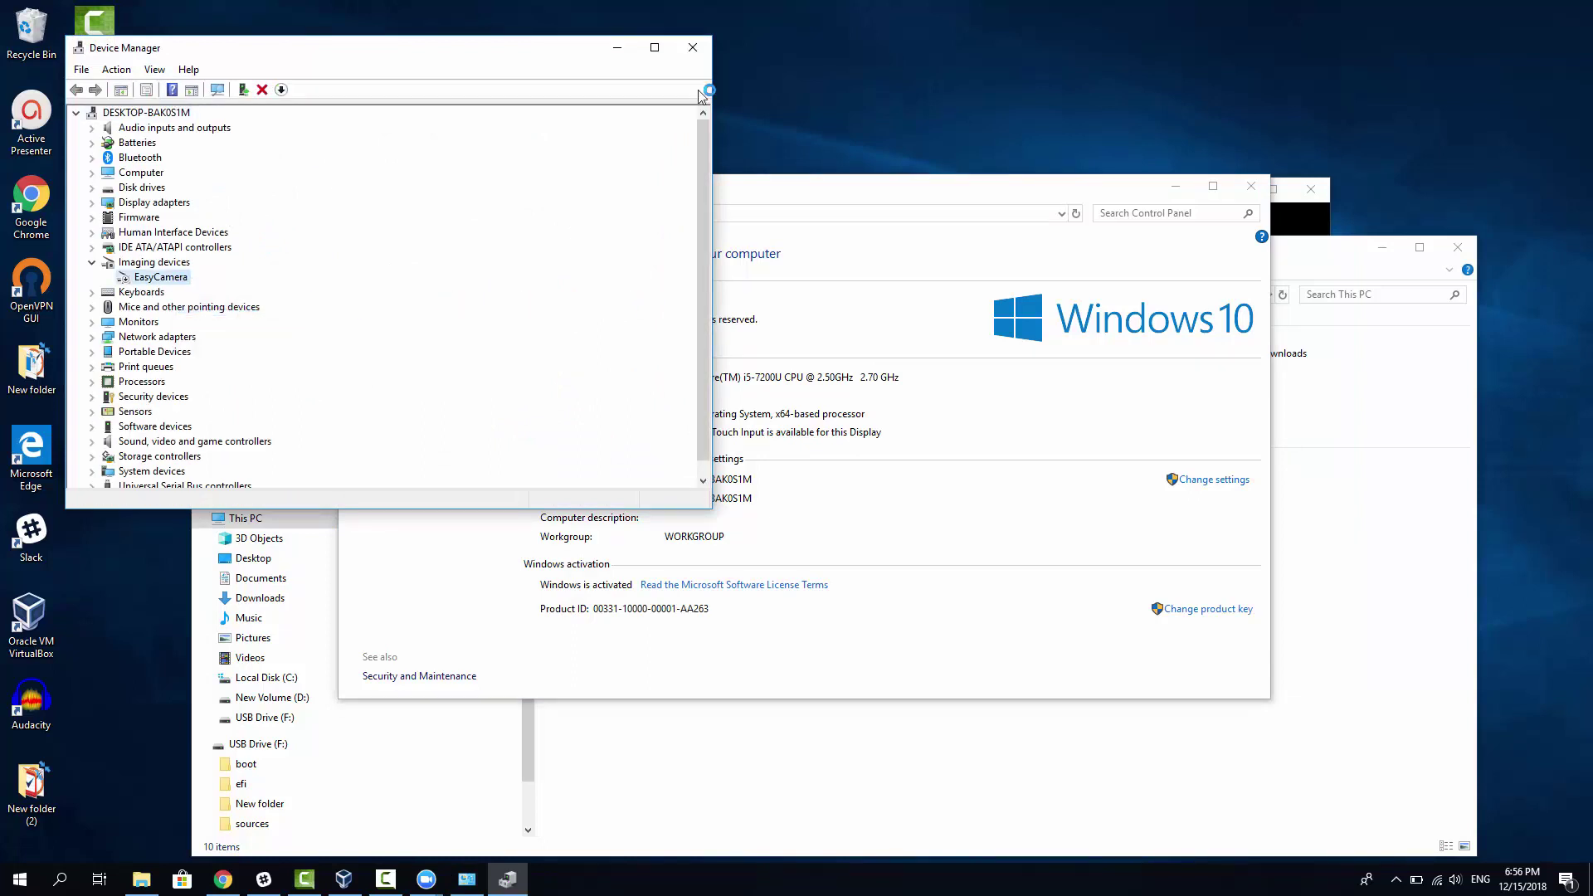
pyautogui.click(692, 47)
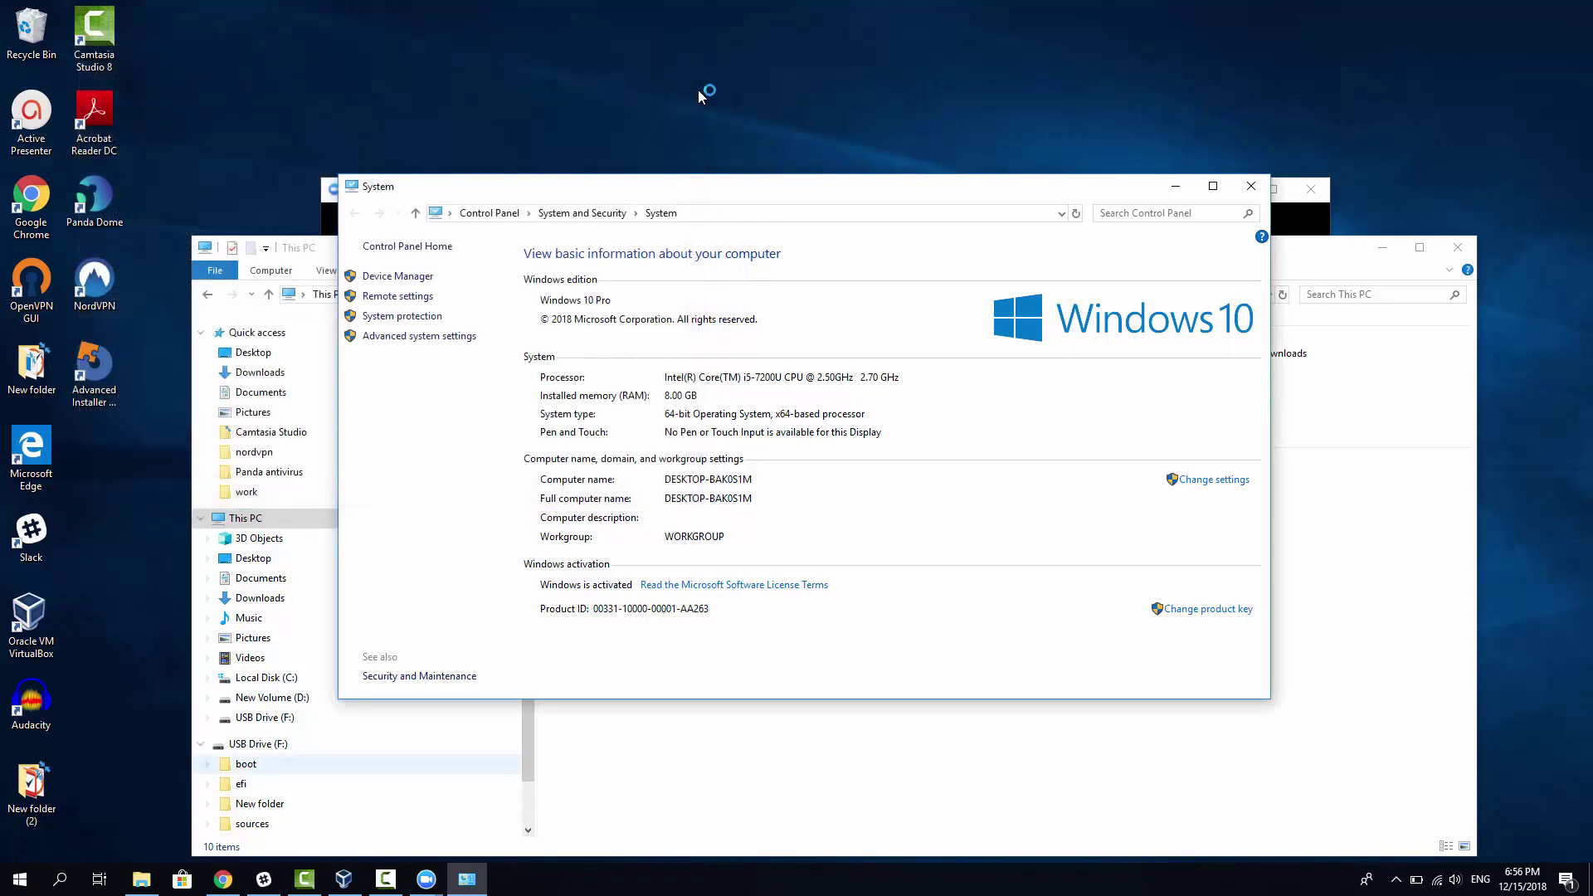
pyautogui.moveTo(425, 879)
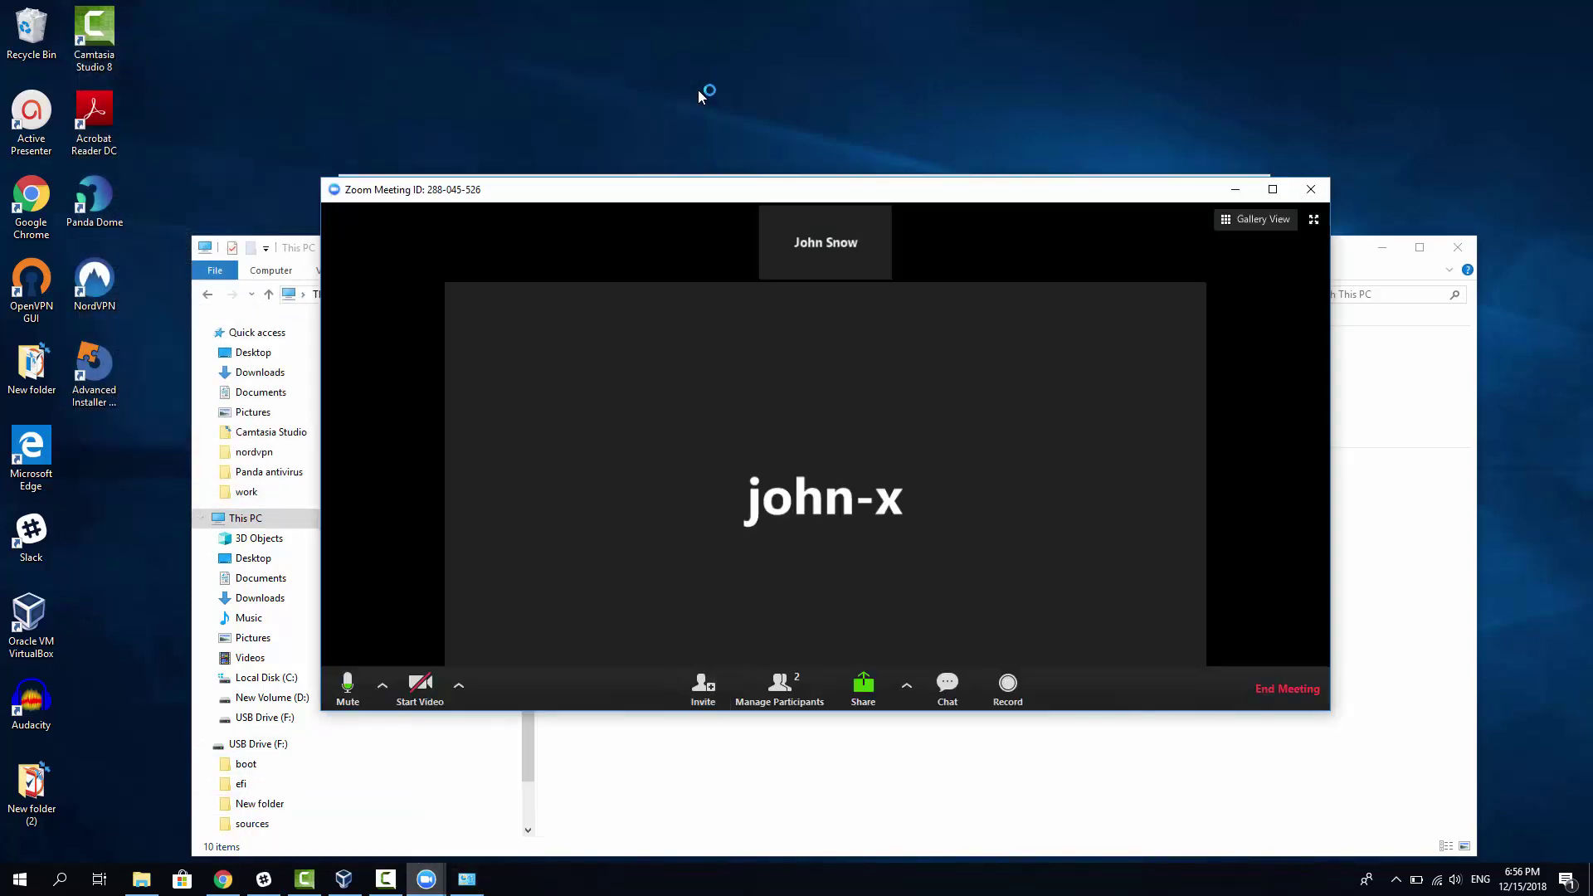
# Step: Start the host's video, move the meeting window left, and switch back to the VM
pyautogui.click(420, 687)
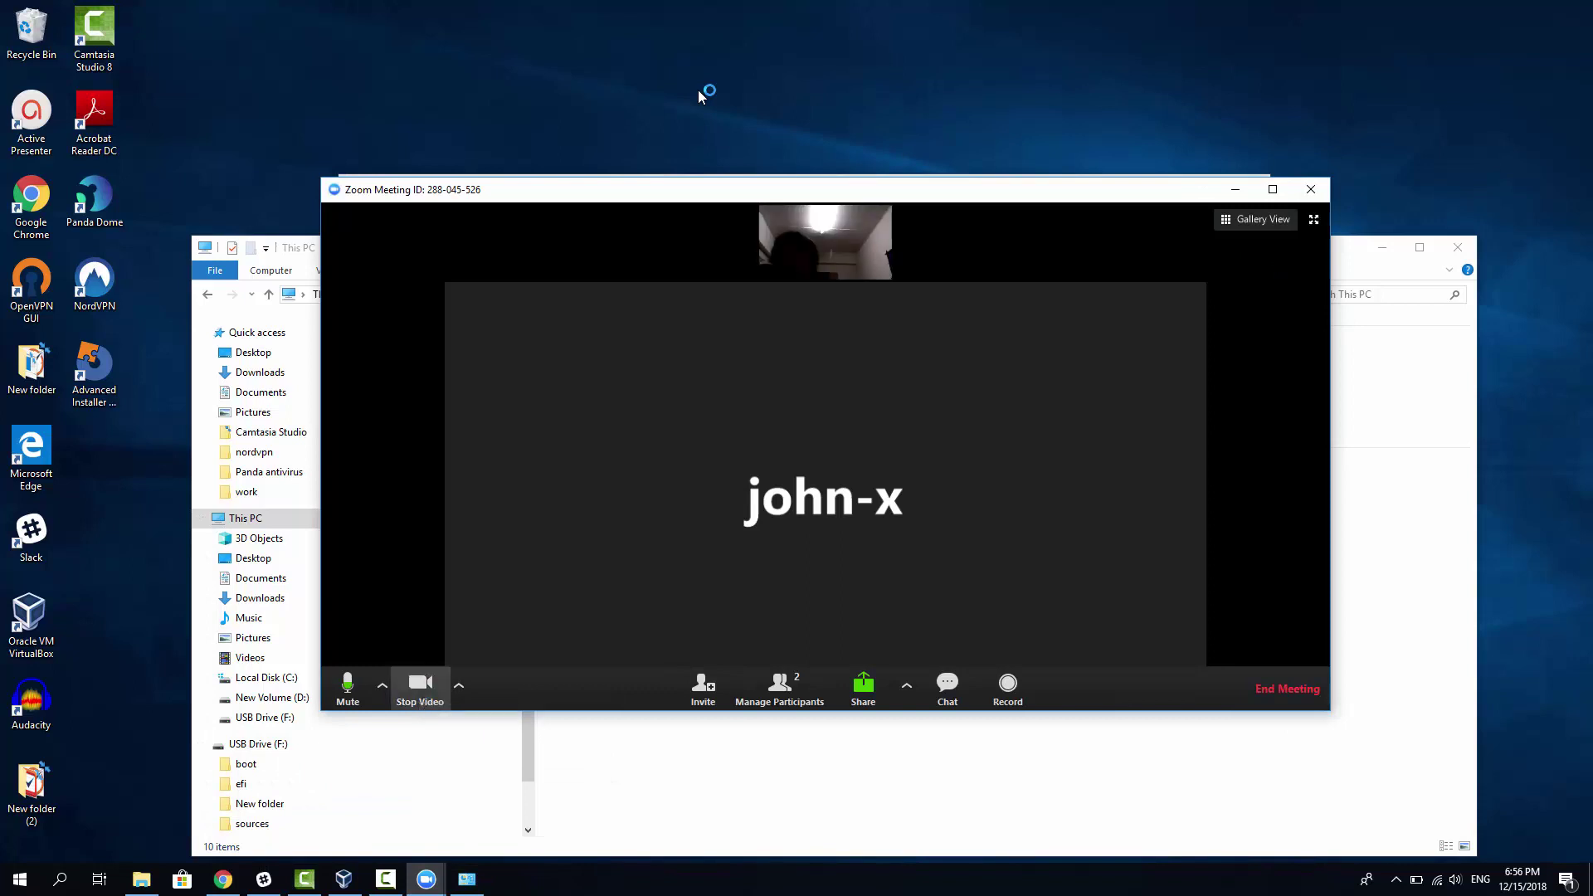
pyautogui.moveTo(740, 198); pyautogui.dragTo(619, 184)
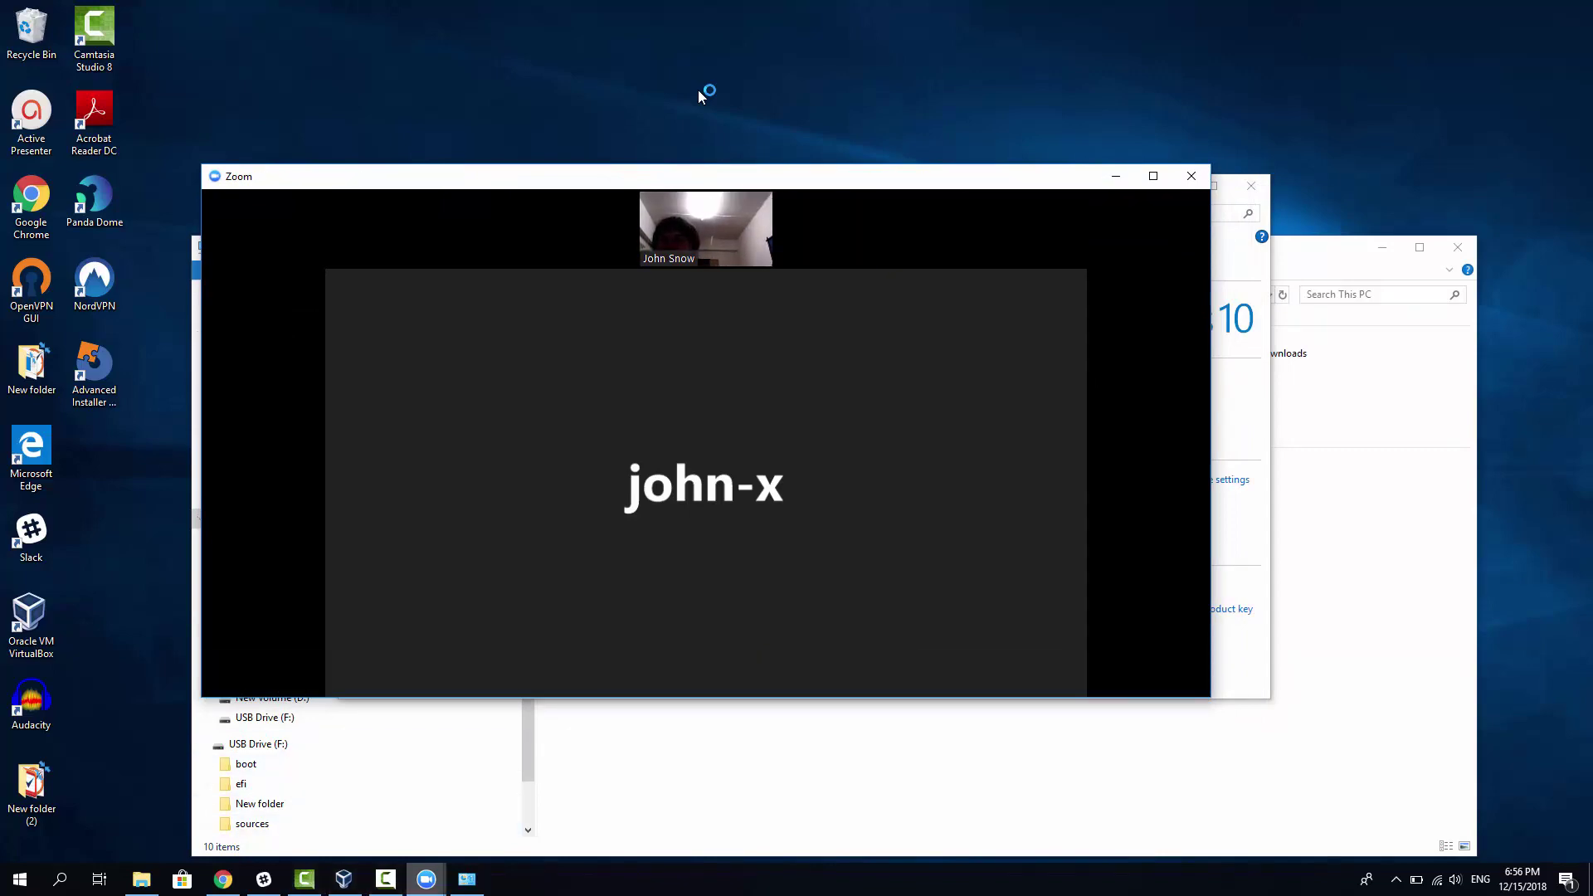
pyautogui.hotkey('alt', 'Tab')
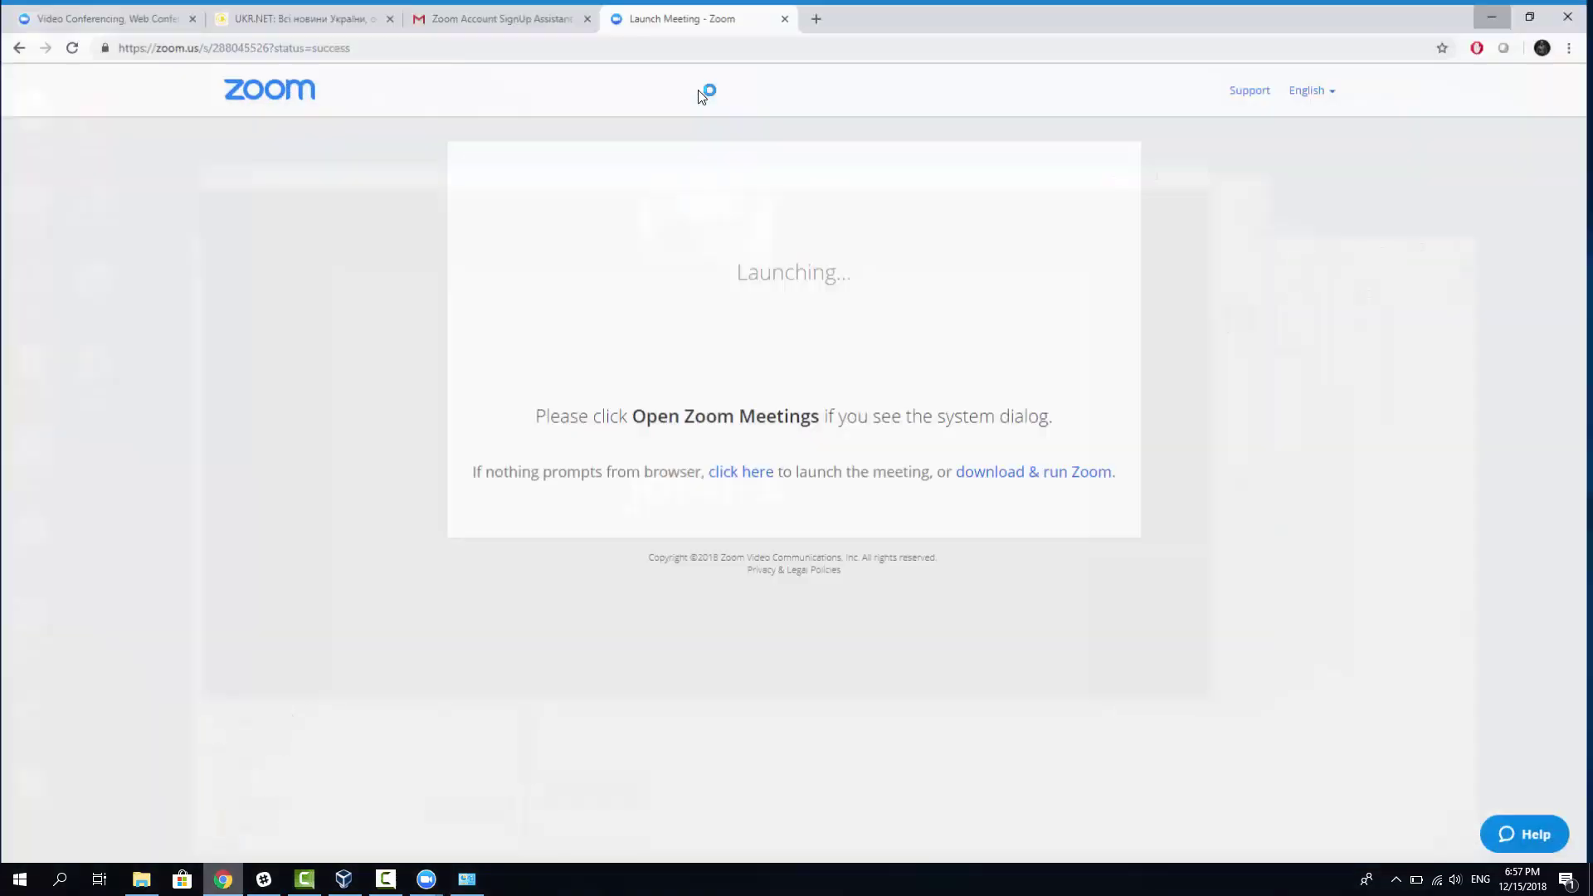
# Step: Switch to the Gmail tab and select the meeting number in the invitation's join link
pyautogui.hotkey('ctrl', 'shift', 'Tab')
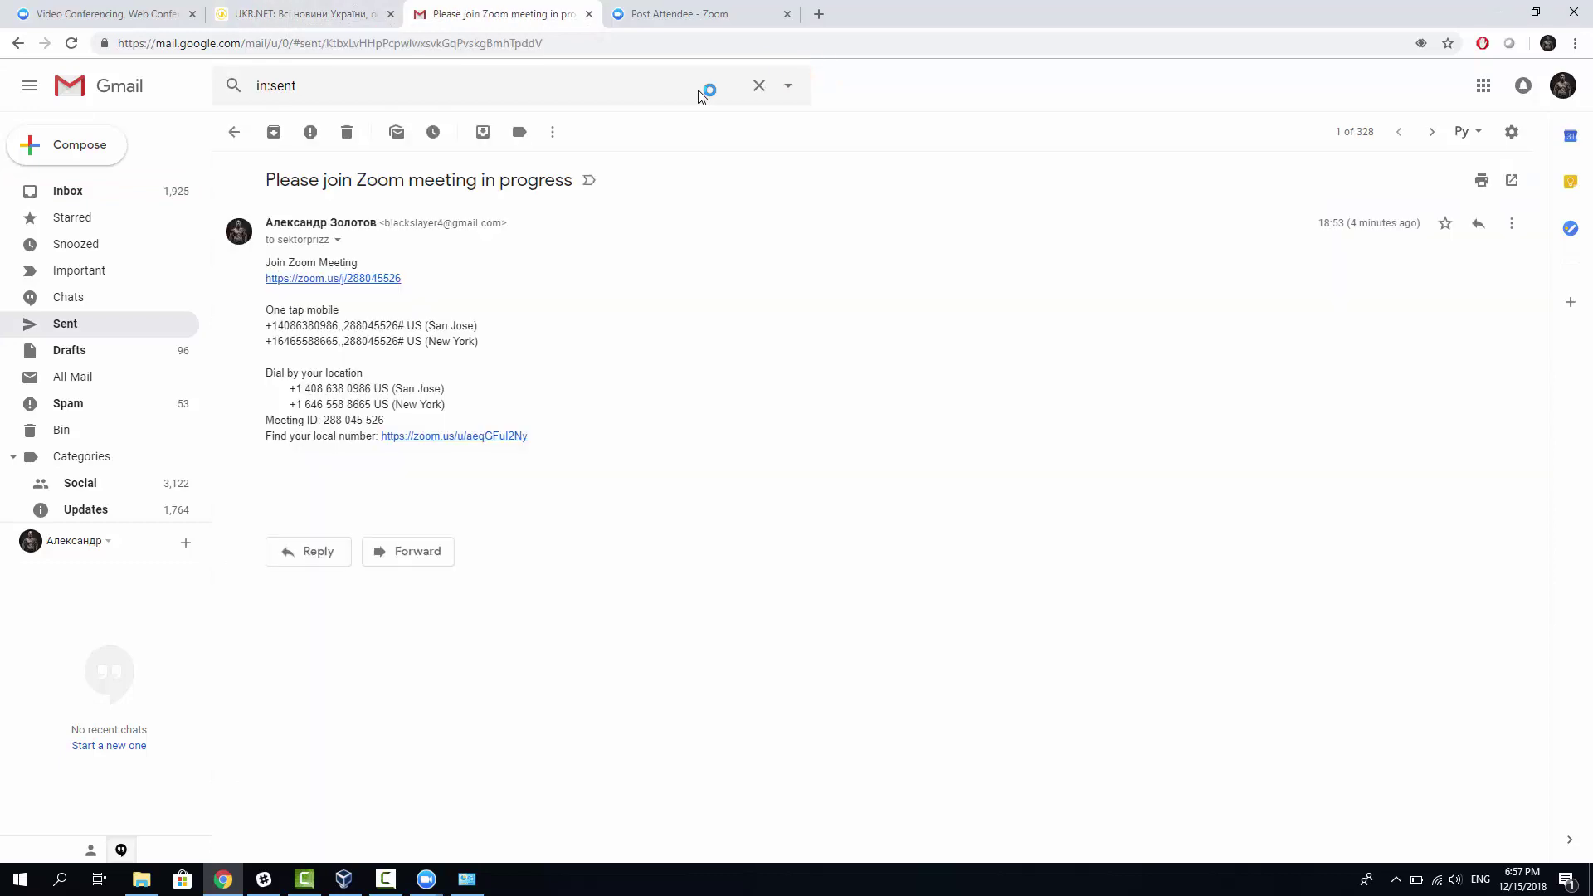
pyautogui.moveTo(402, 278); pyautogui.dragTo(353, 278)
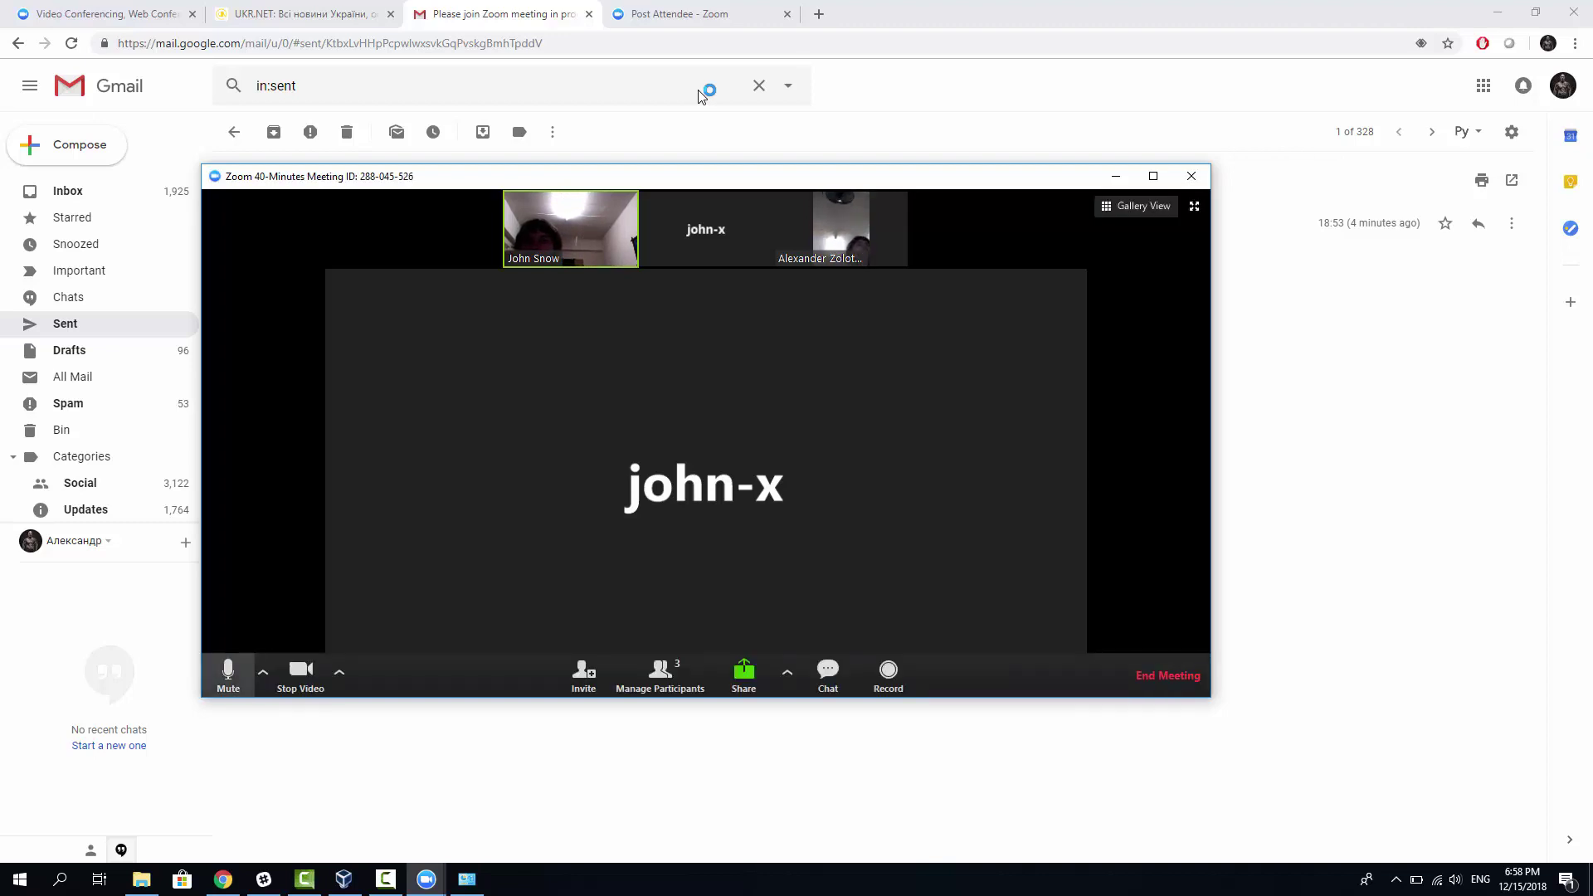
# Step: Mute the microphone, minimize and restore the meeting window, then toggle Gallery and Speaker View
pyautogui.click(229, 670)
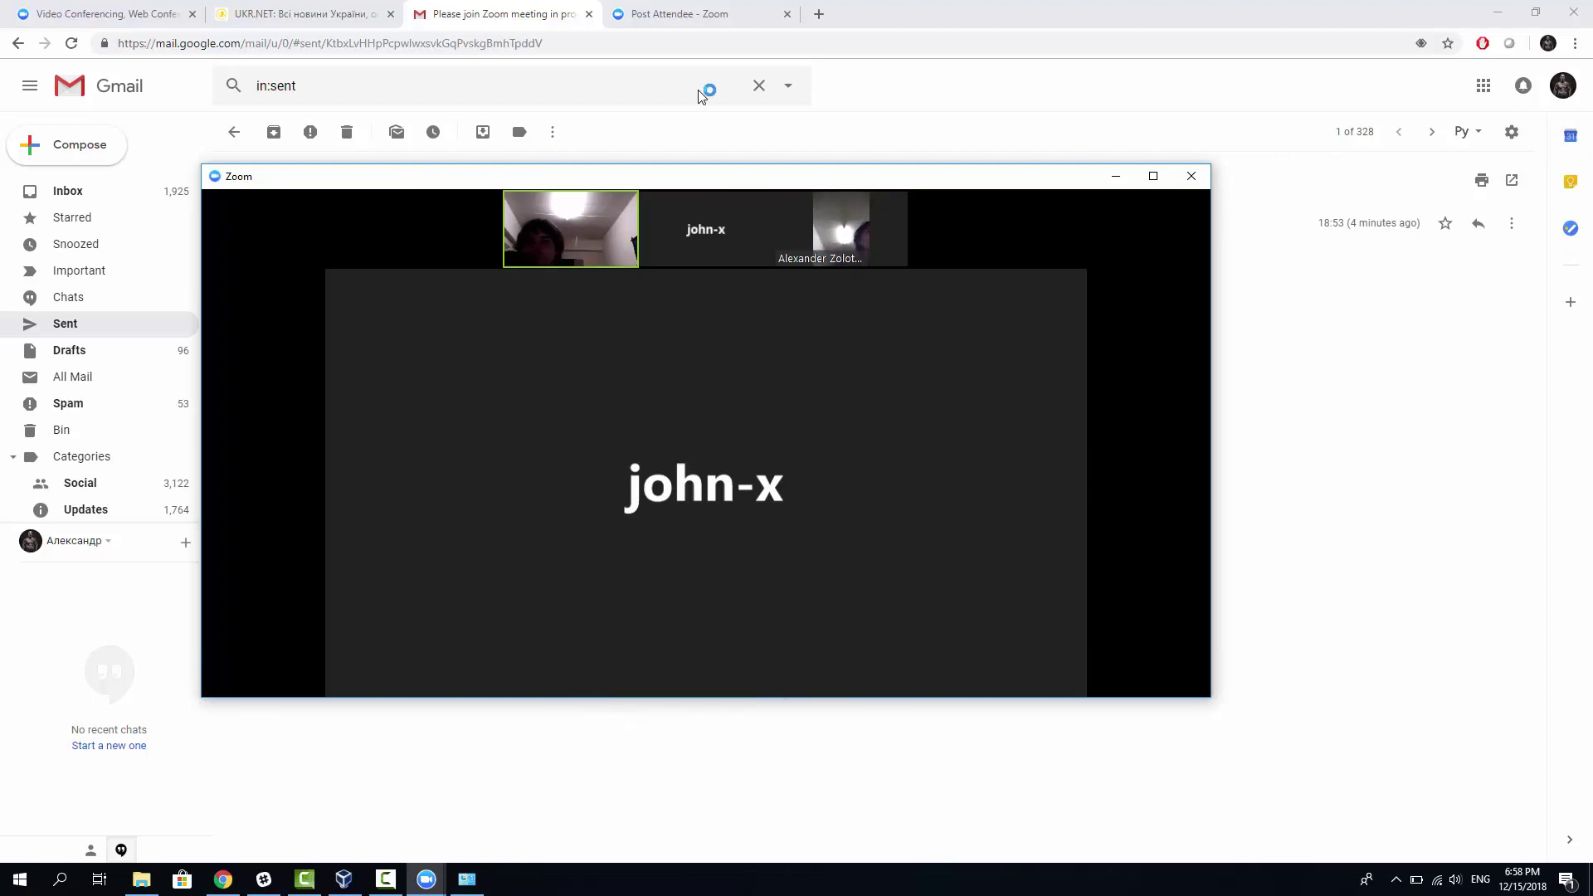
pyautogui.click(1116, 176)
pyautogui.hotkey('alt', 'f')
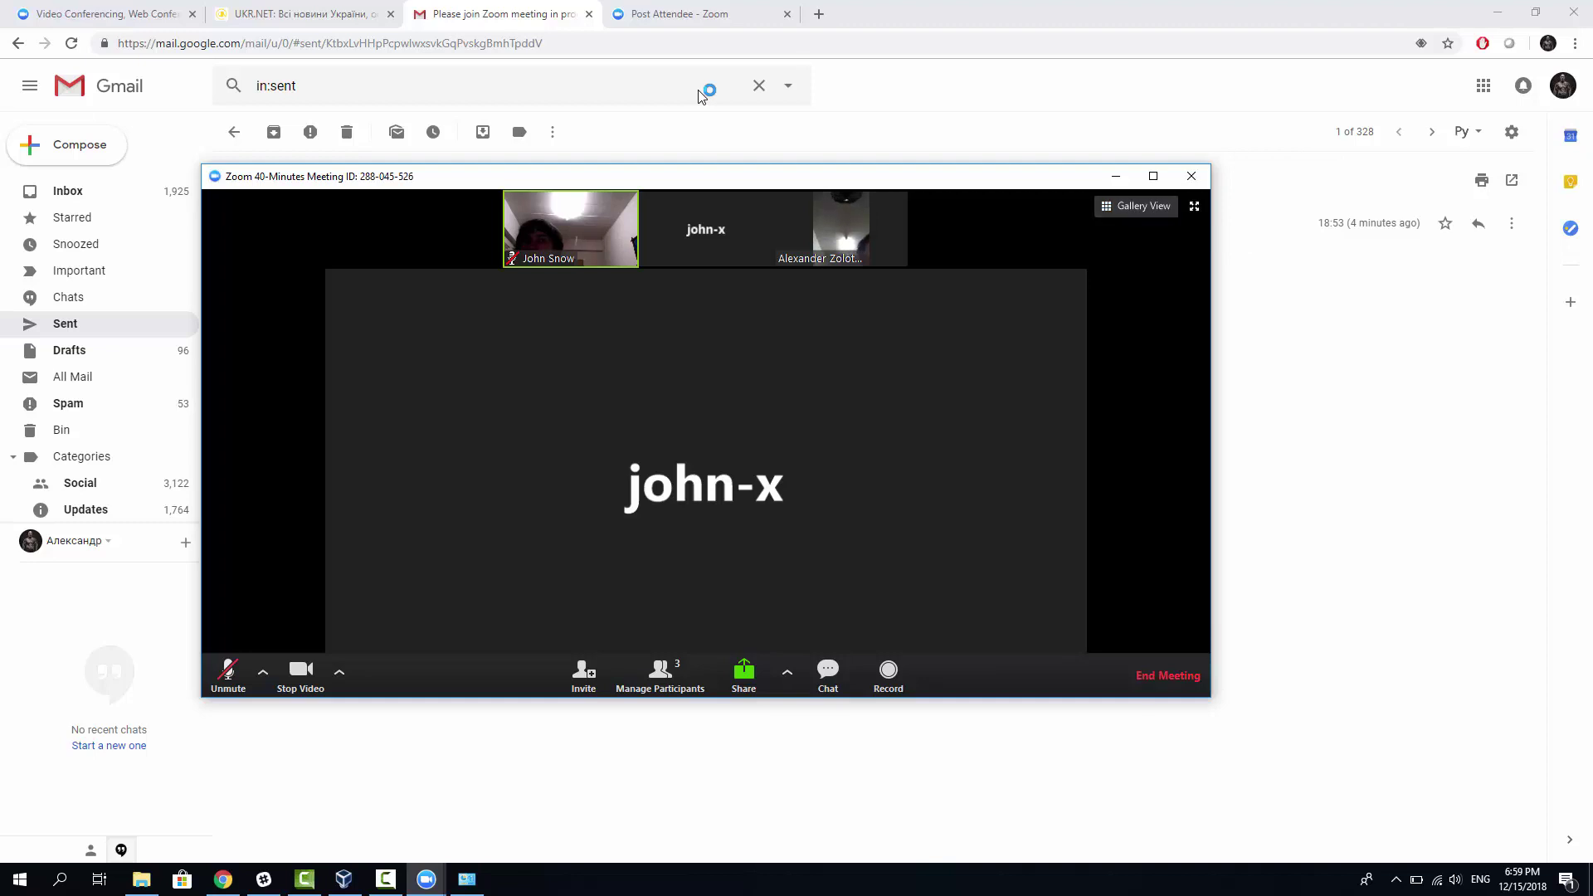
pyautogui.hotkey('alt', 'F2')
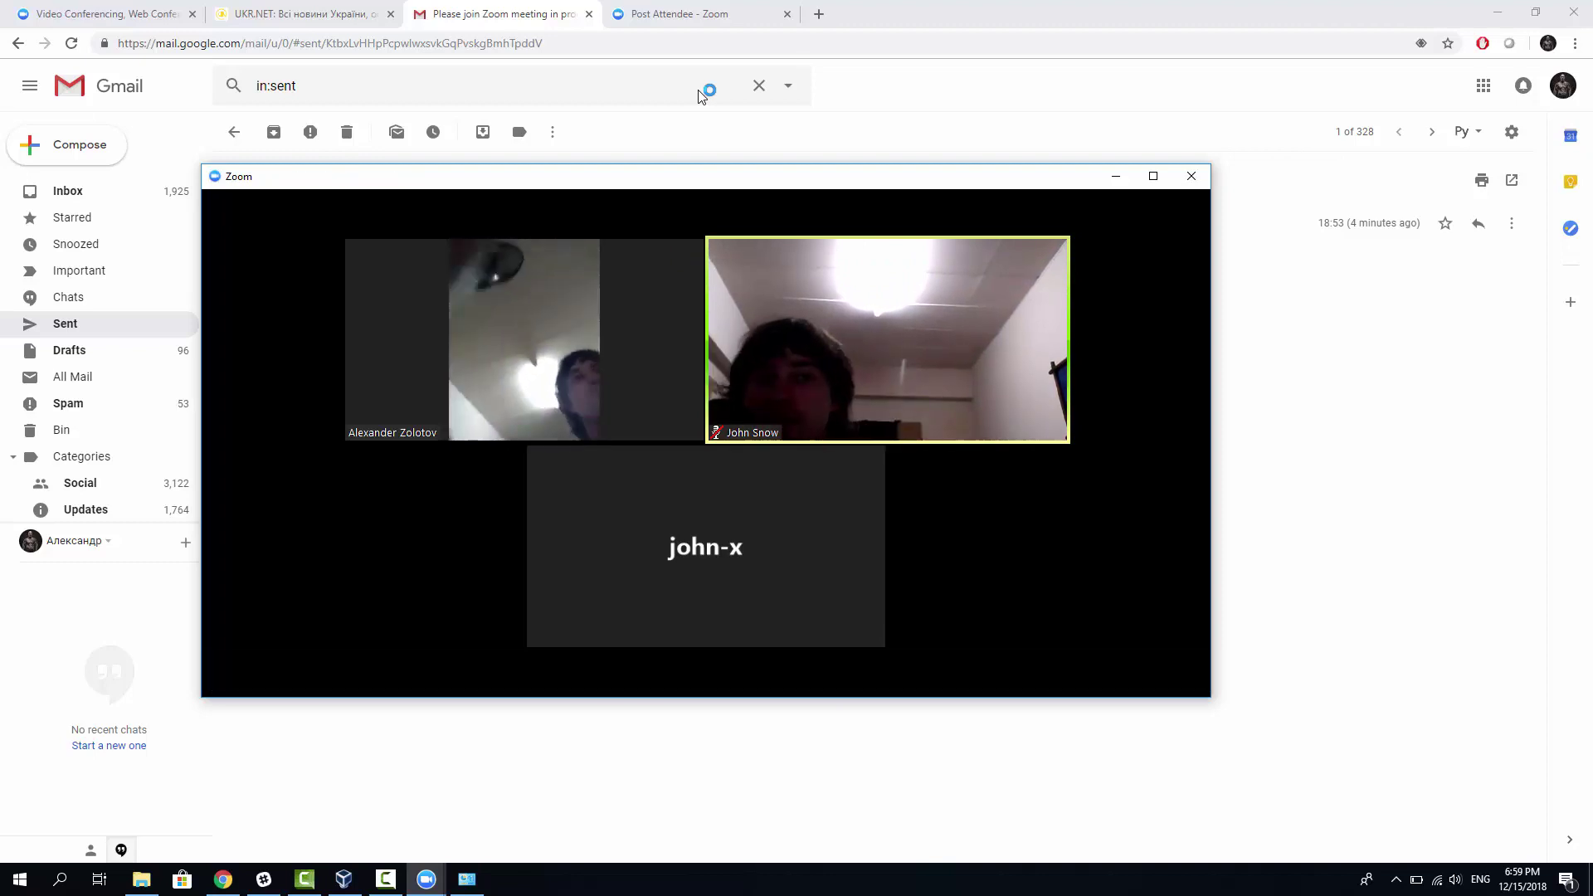
pyautogui.hotkey('alt', 'F1')
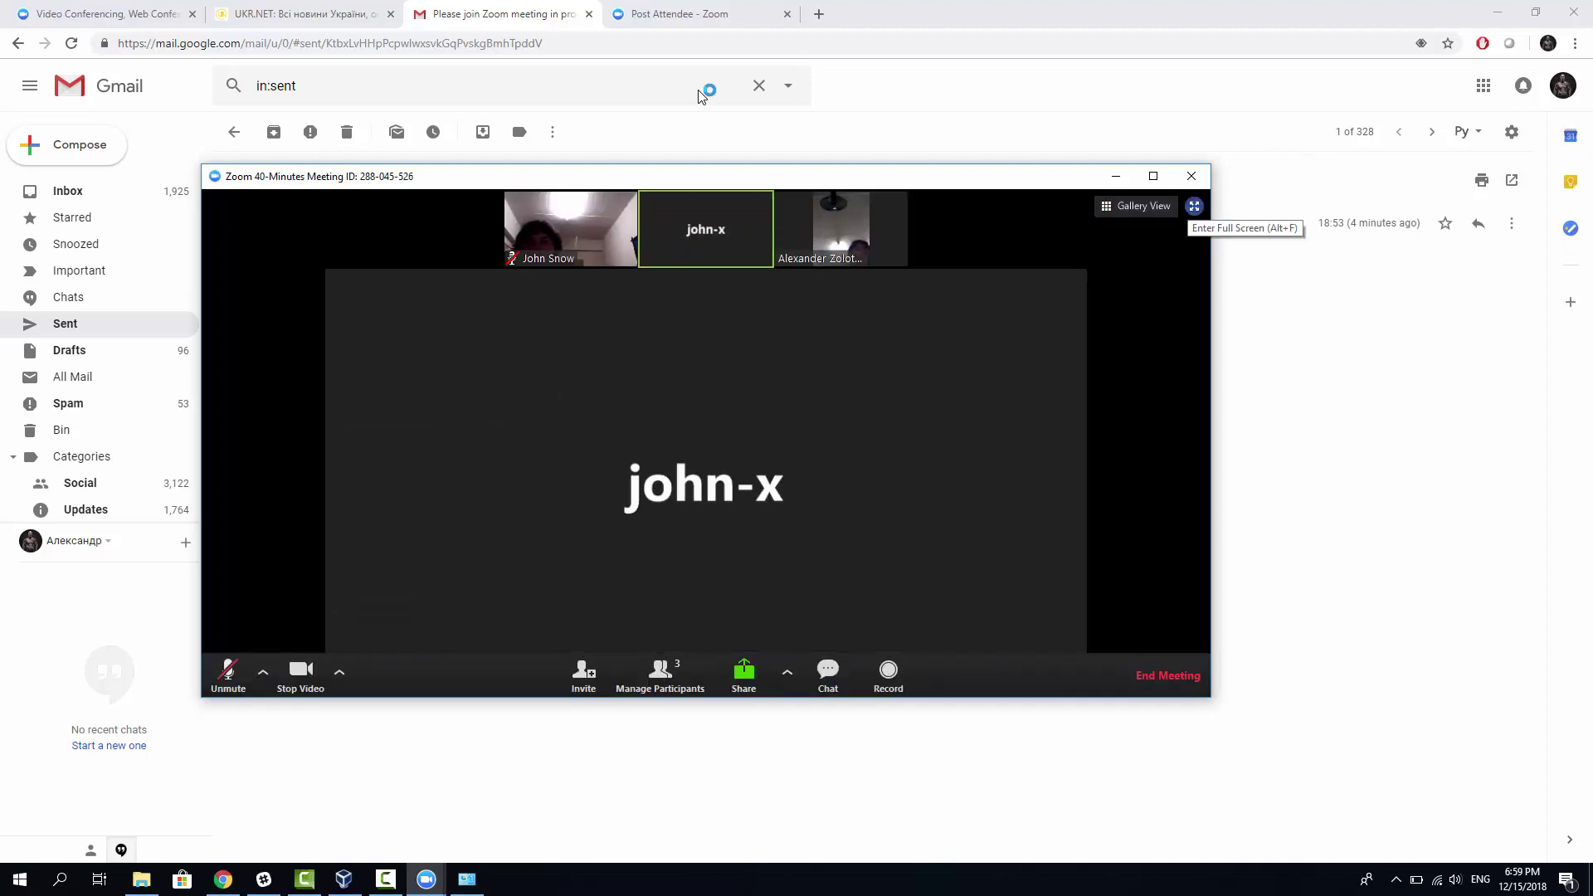
# Step: Make the meeting full screen, open Group Chat, and drag the chat window left
pyautogui.hotkey('alt', 'f')
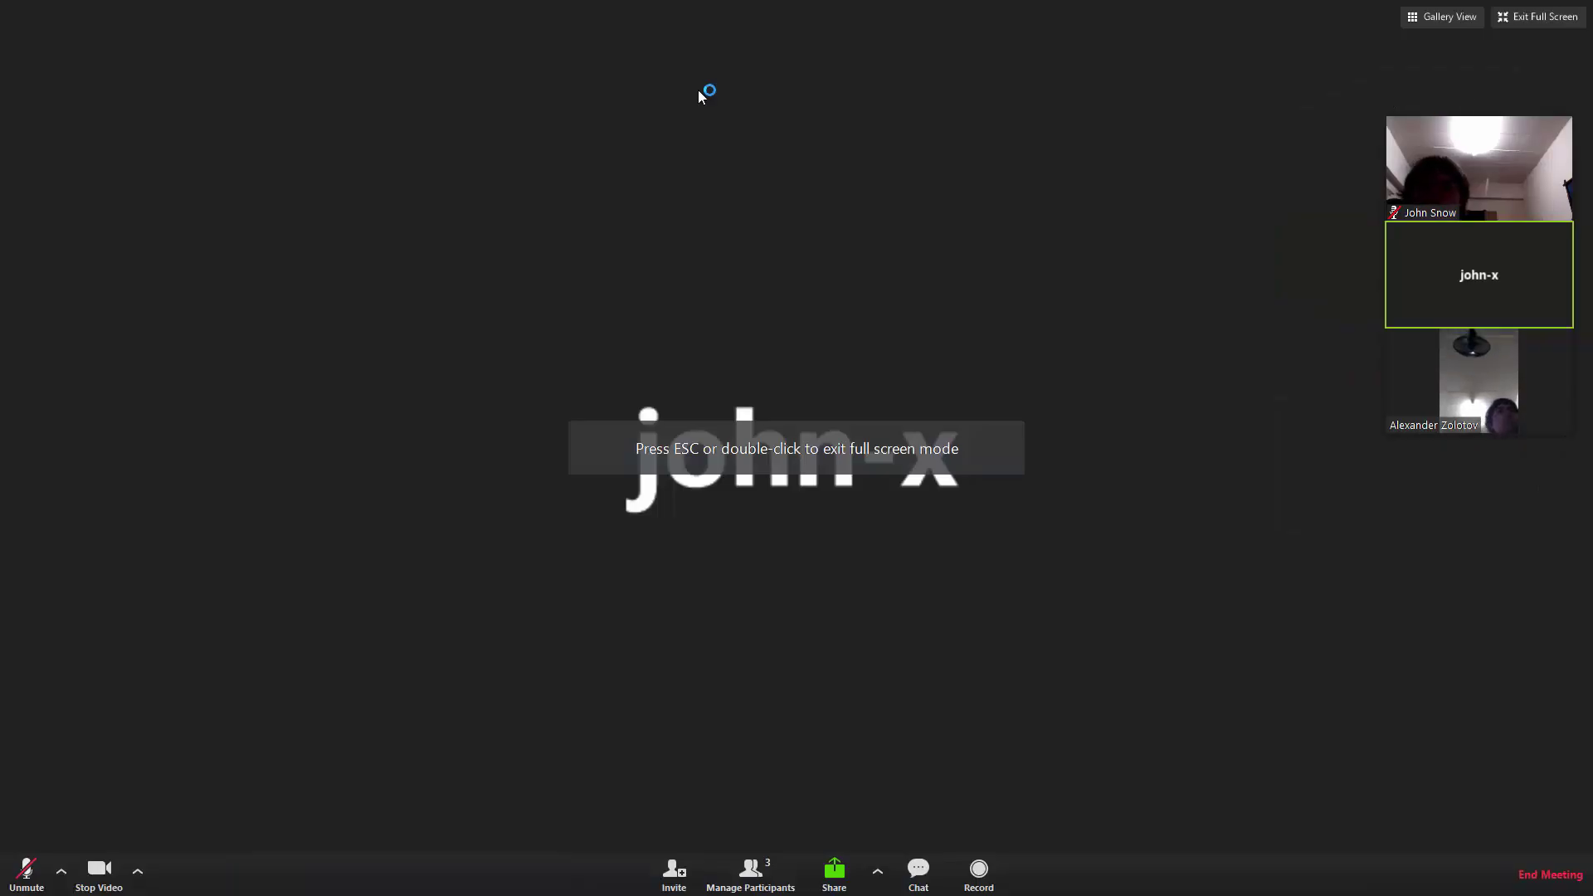
pyautogui.click(919, 869)
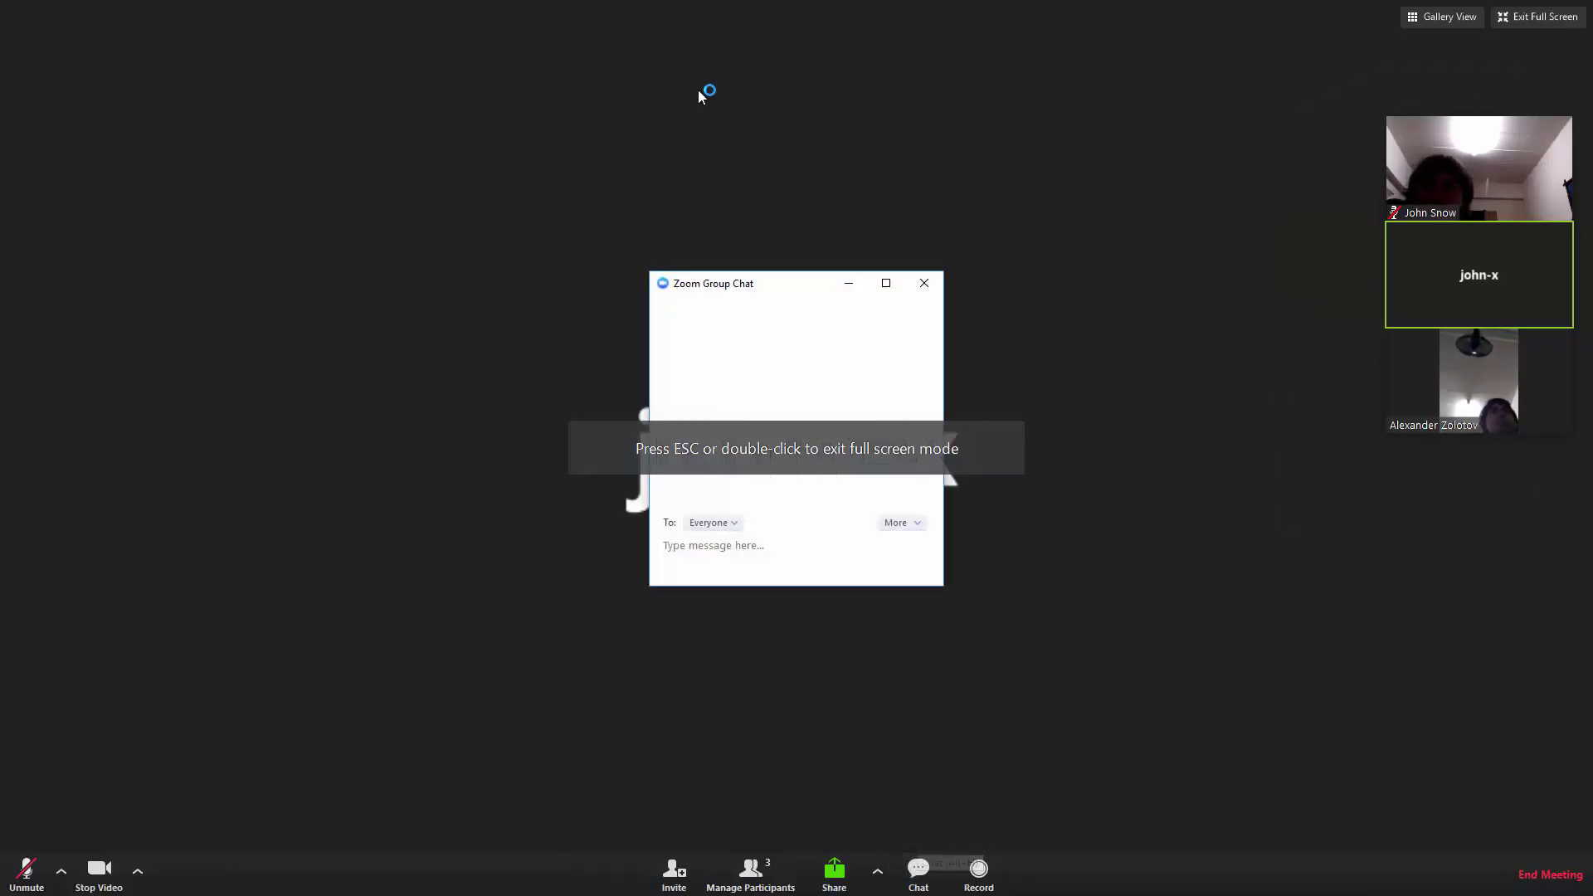
pyautogui.moveTo(734, 294); pyautogui.dragTo(347, 239)
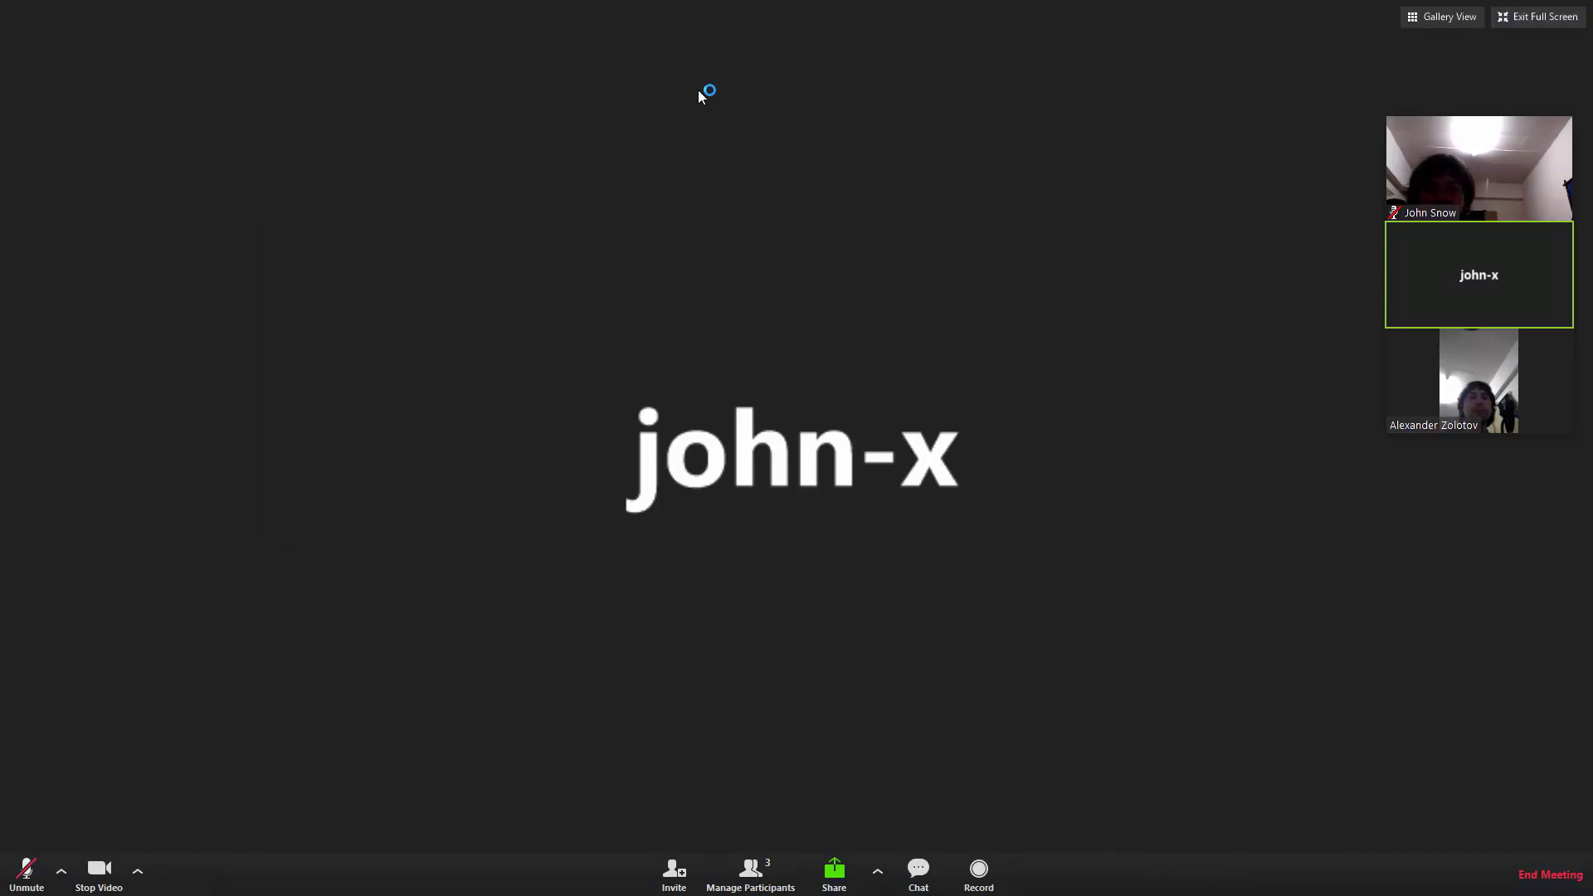
pyautogui.click(137, 870)
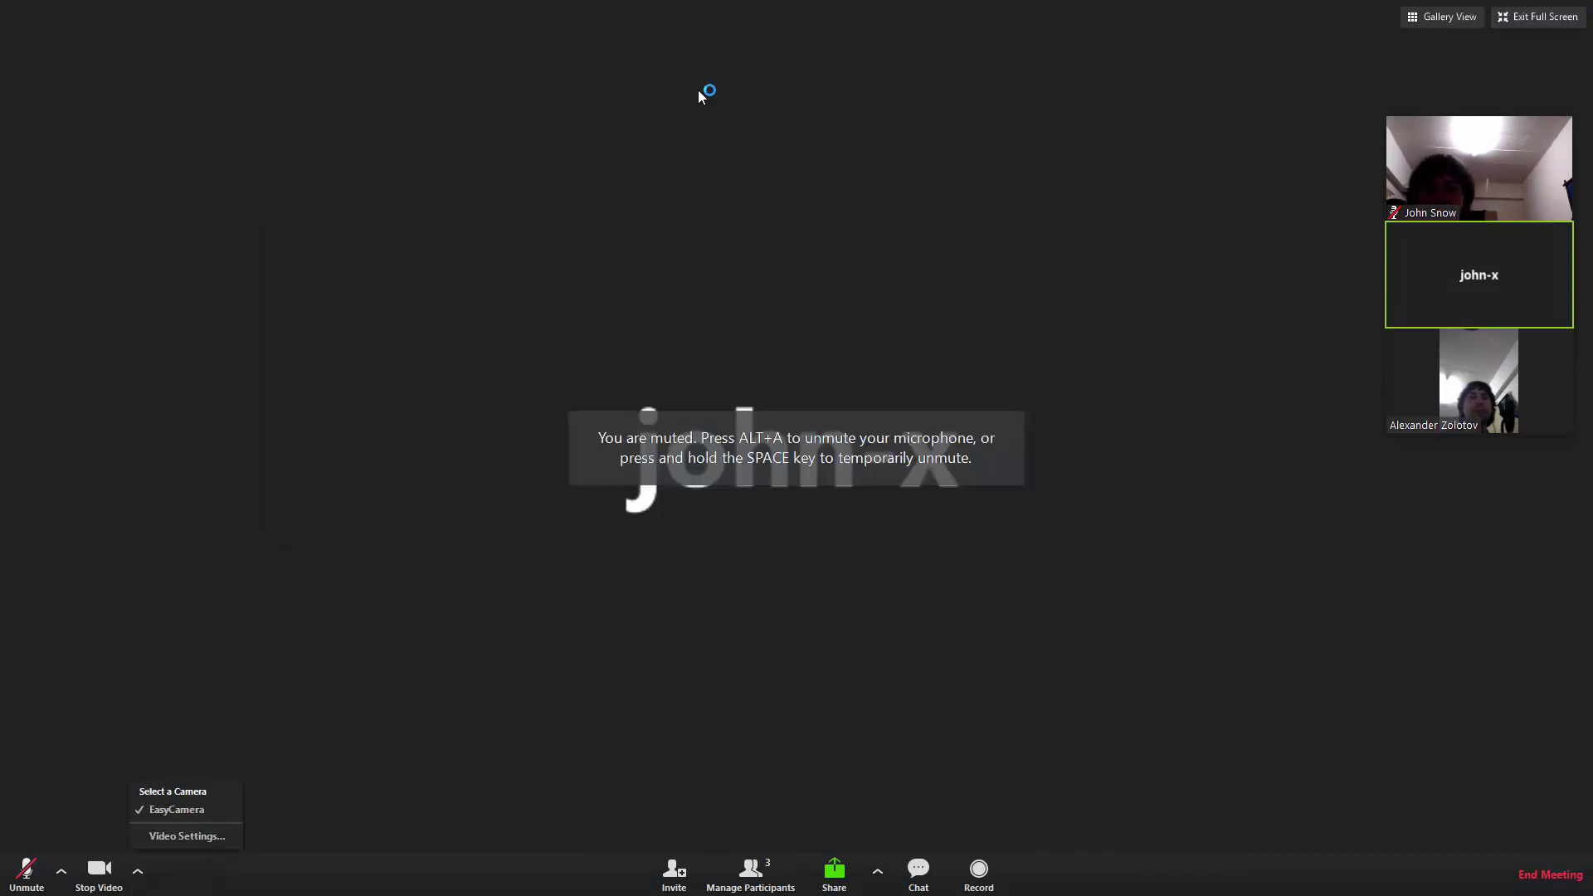
pyautogui.click(187, 835)
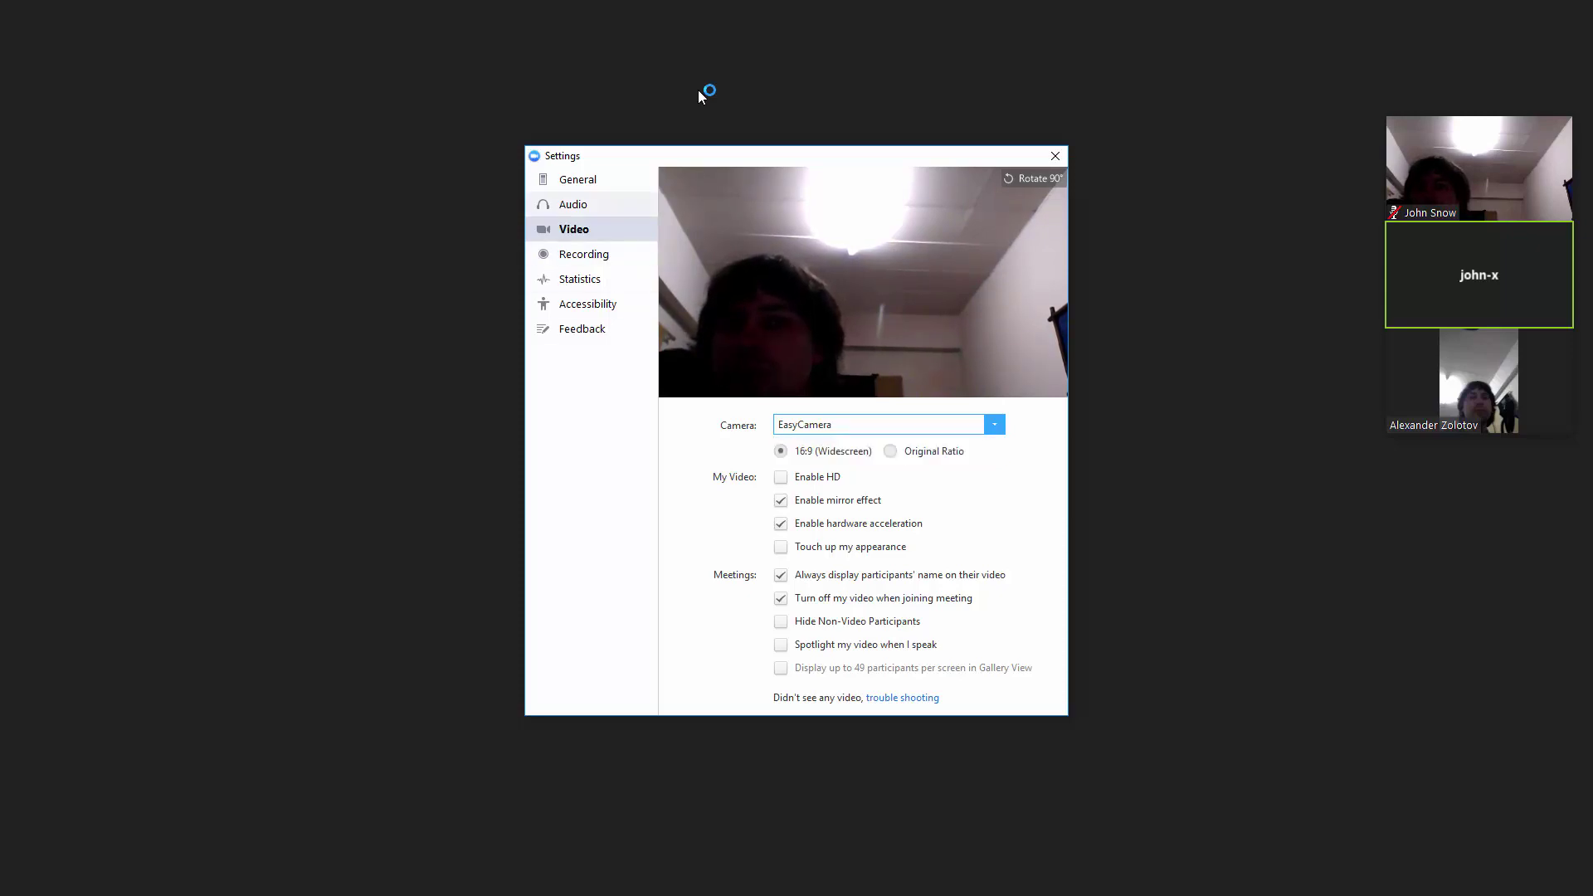
pyautogui.click(572, 204)
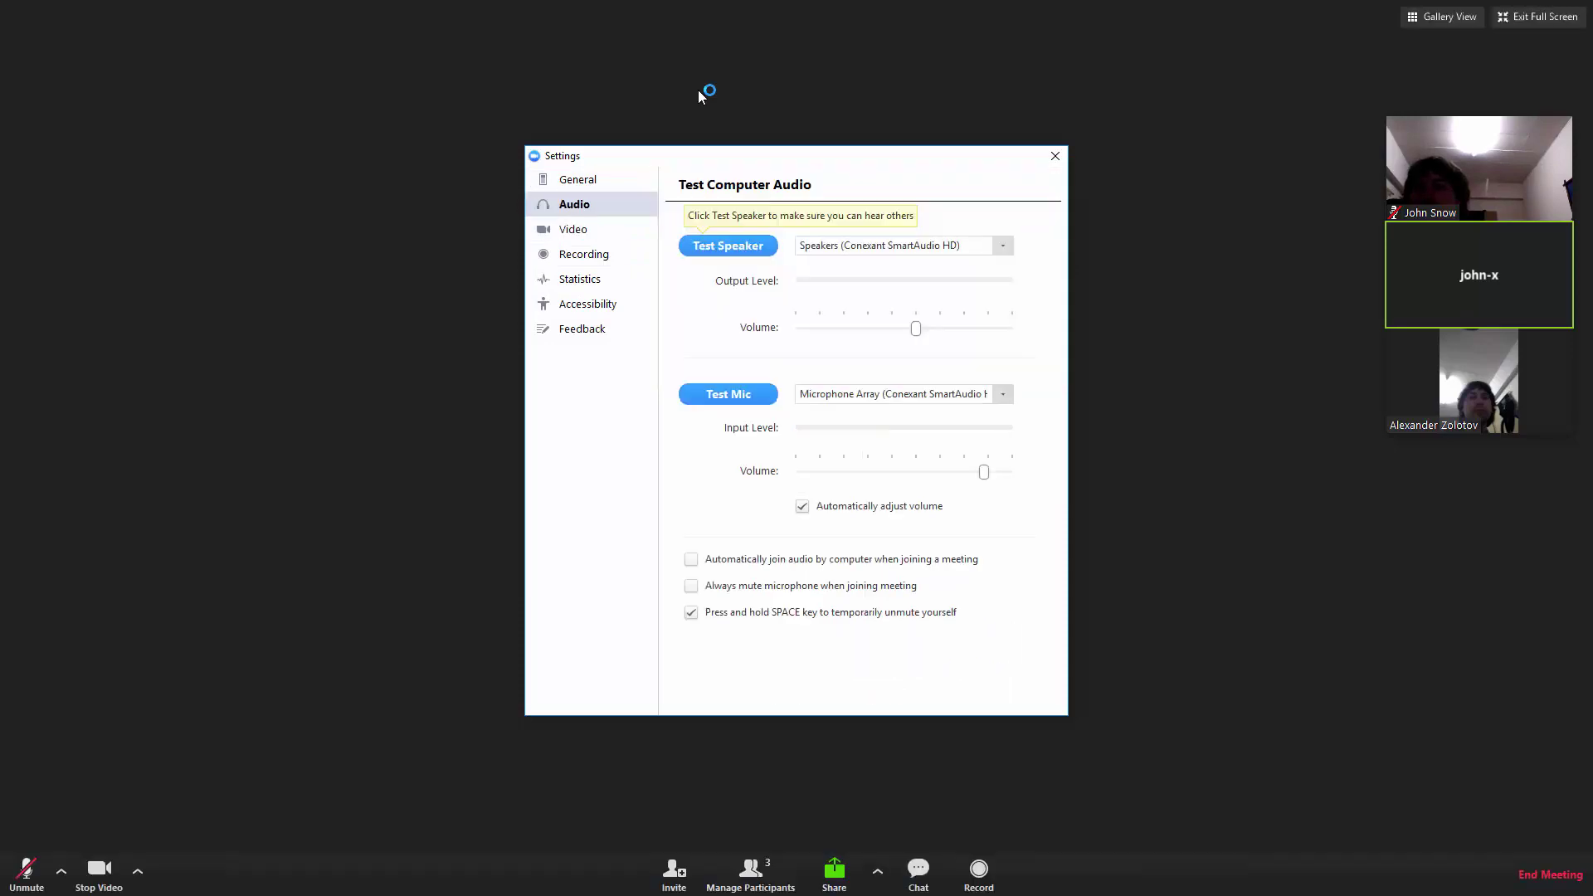
pyautogui.click(1003, 245)
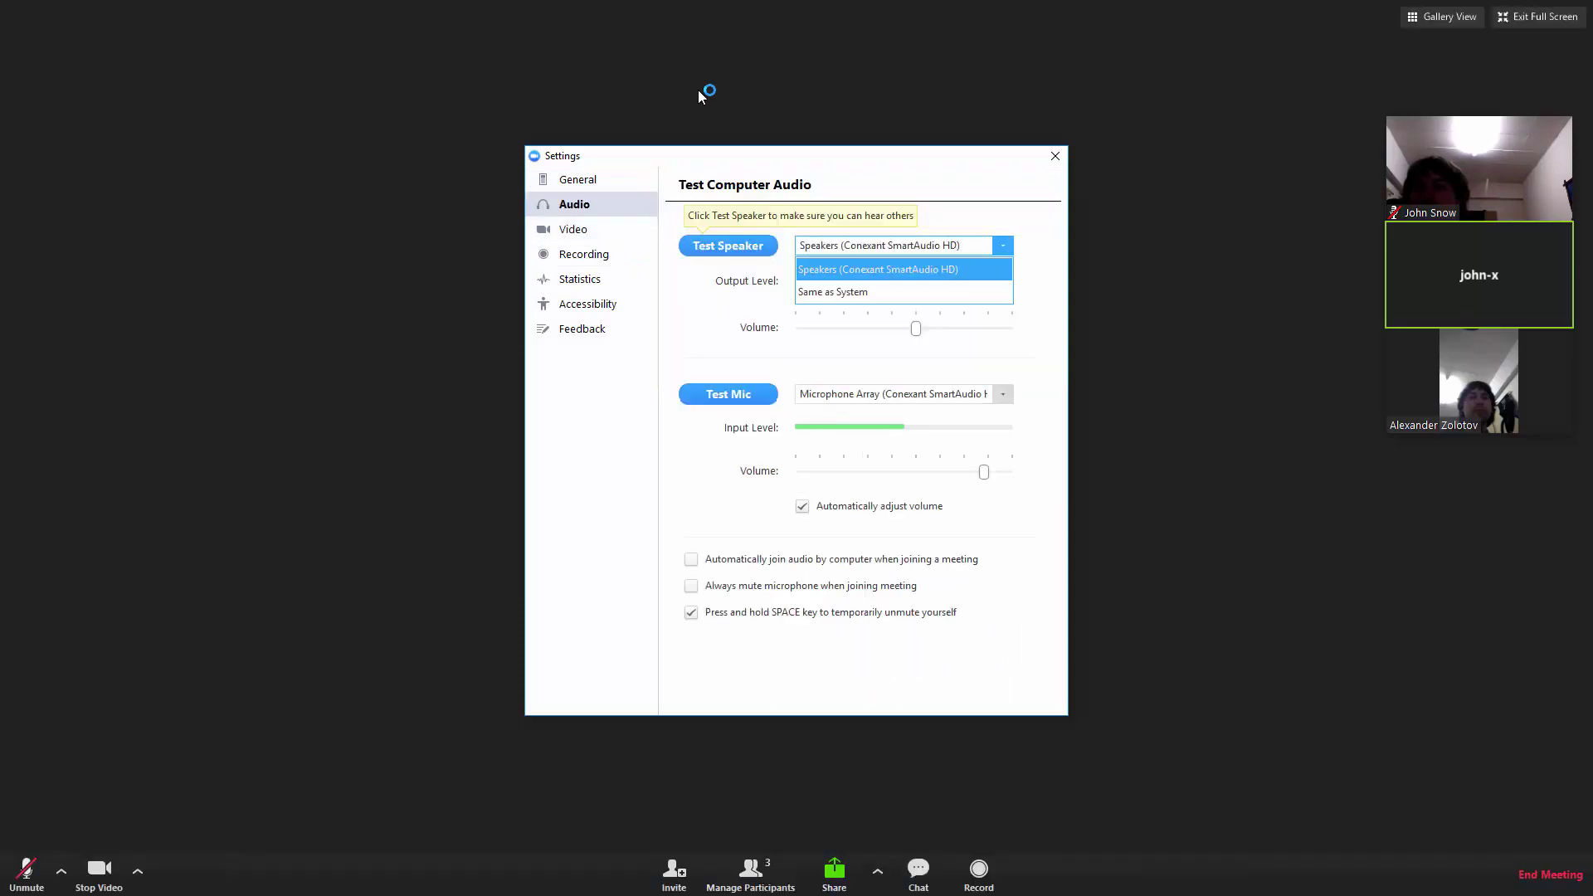
pyautogui.press('Escape')
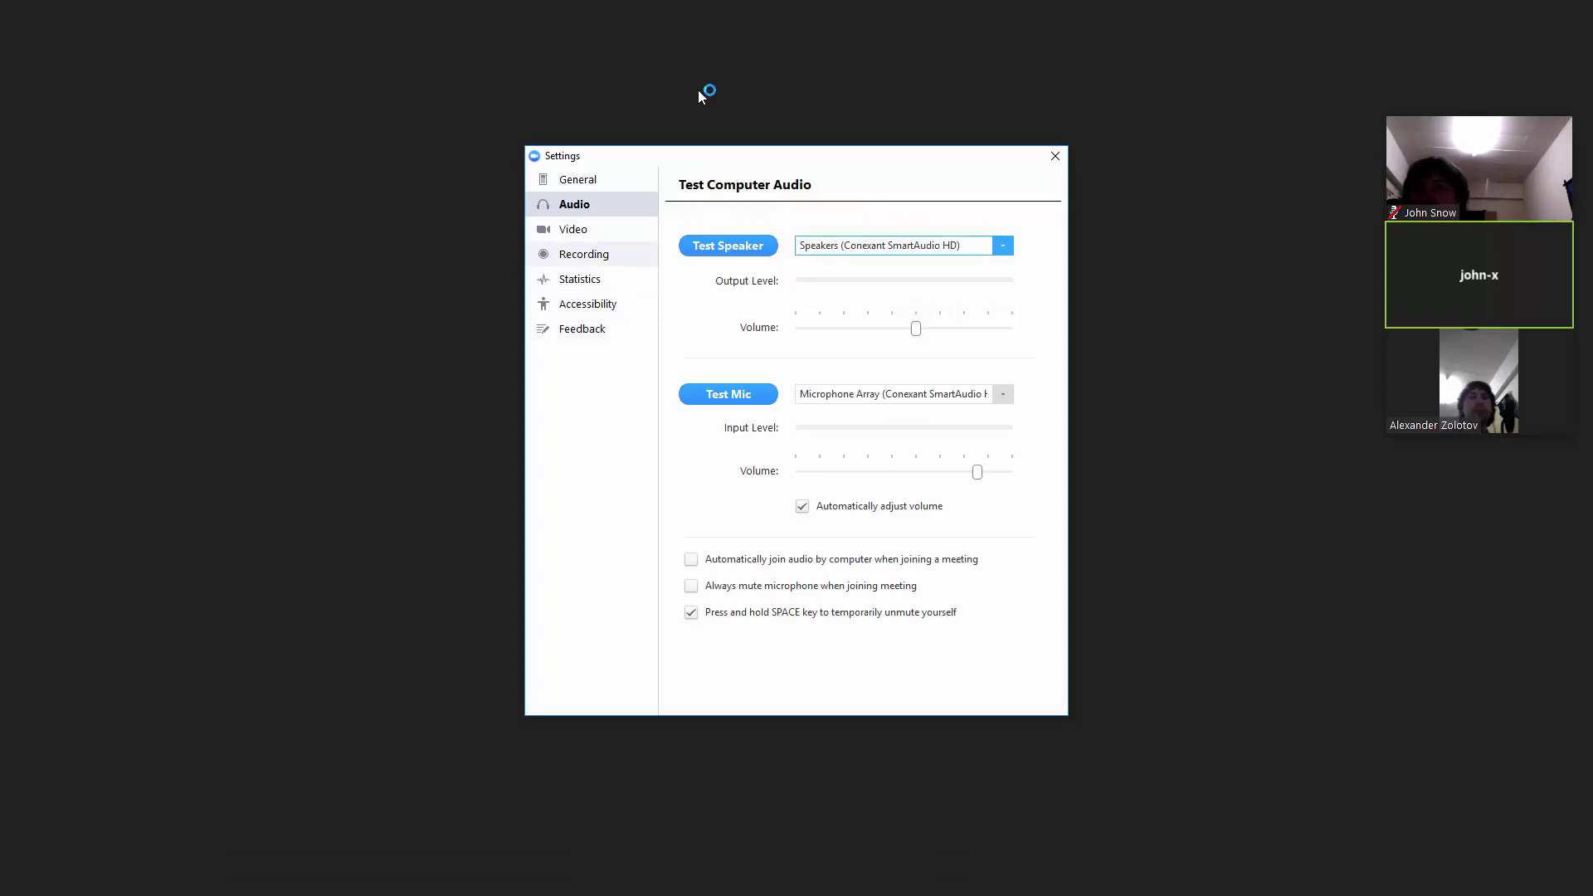
pyautogui.click(584, 254)
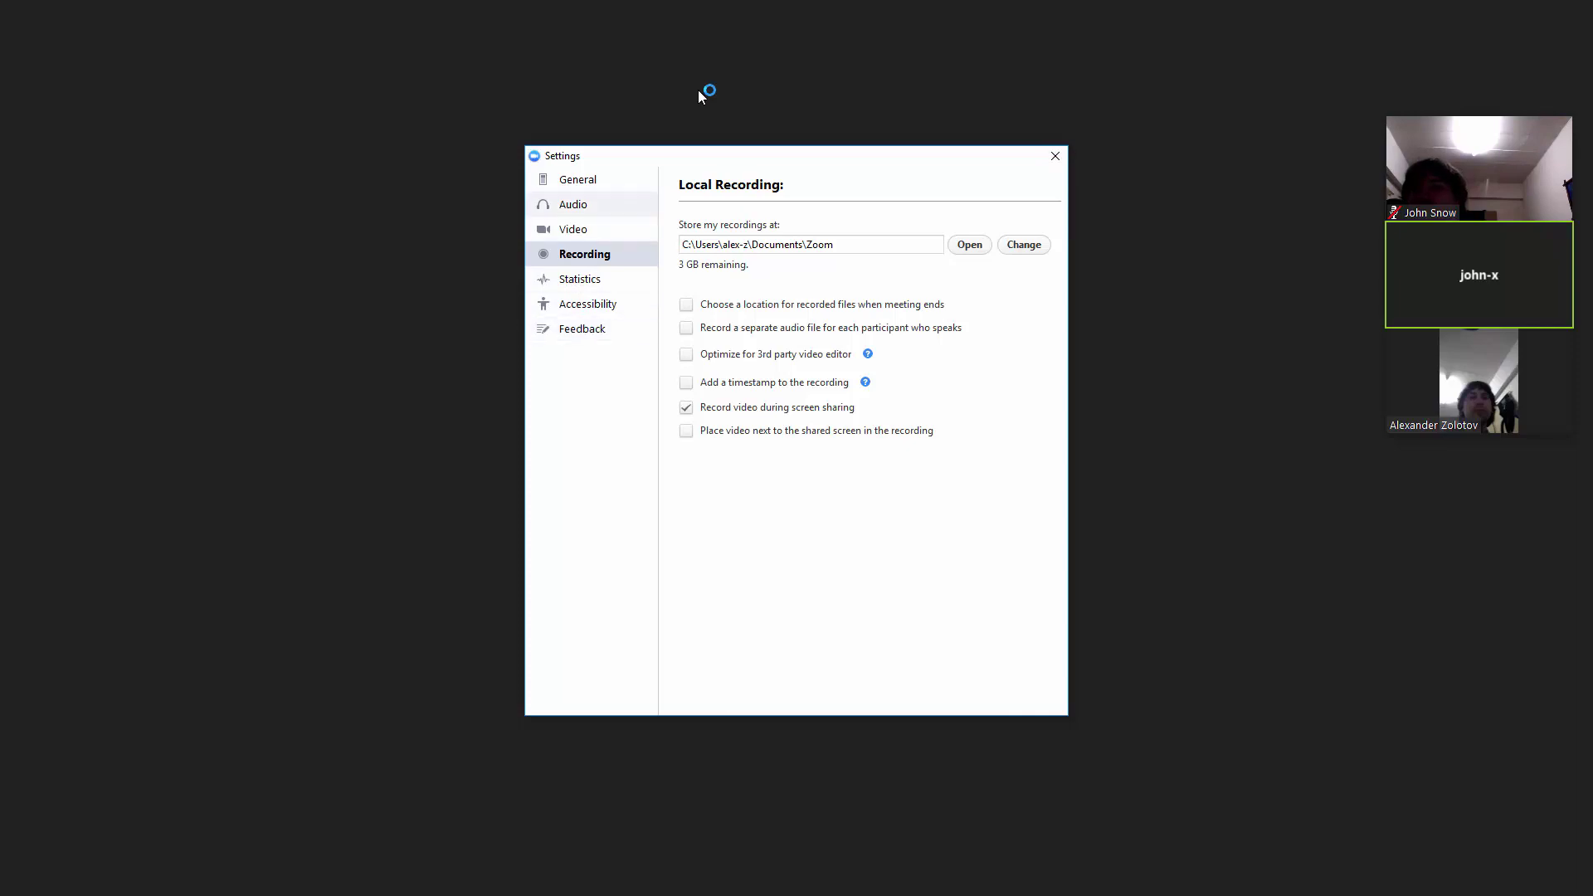
pyautogui.click(573, 205)
pyautogui.click(573, 230)
pyautogui.click(578, 179)
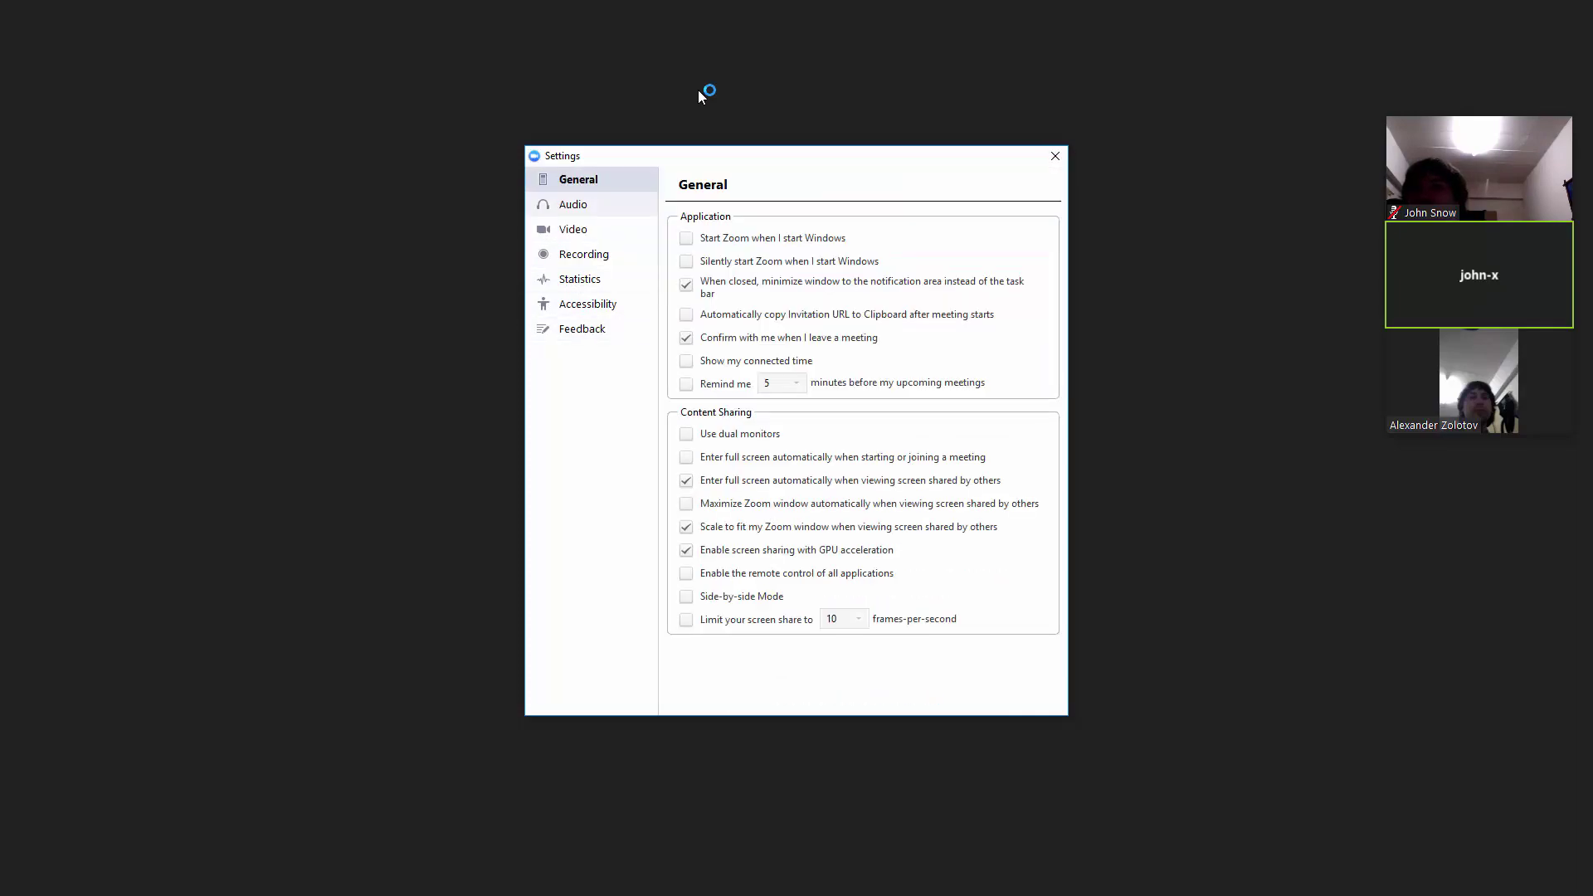
pyautogui.click(573, 204)
pyautogui.click(577, 180)
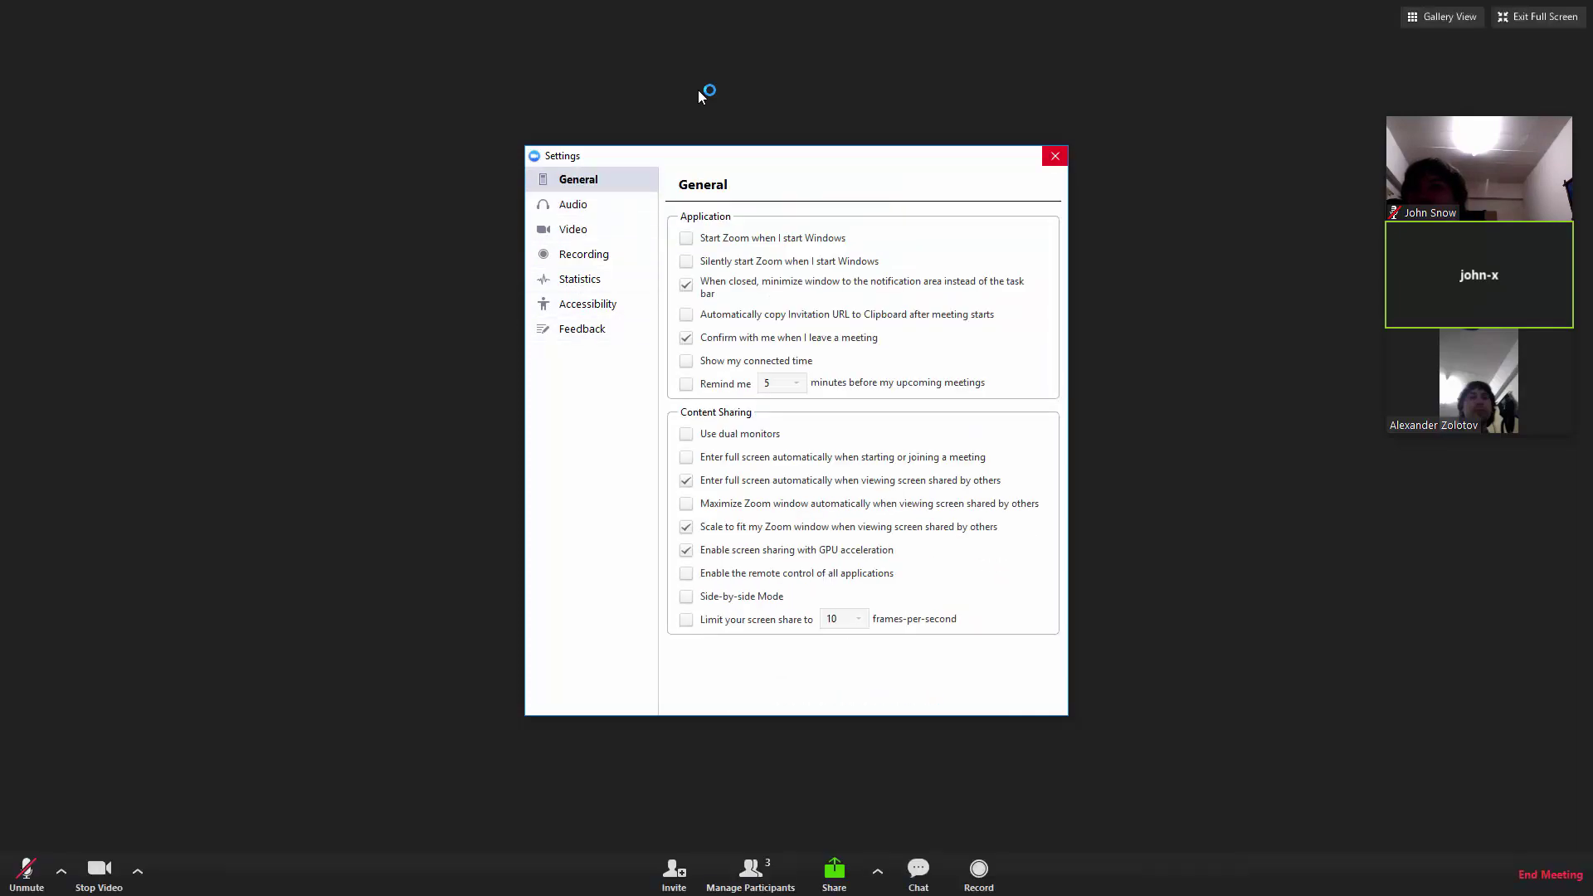
pyautogui.click(1054, 155)
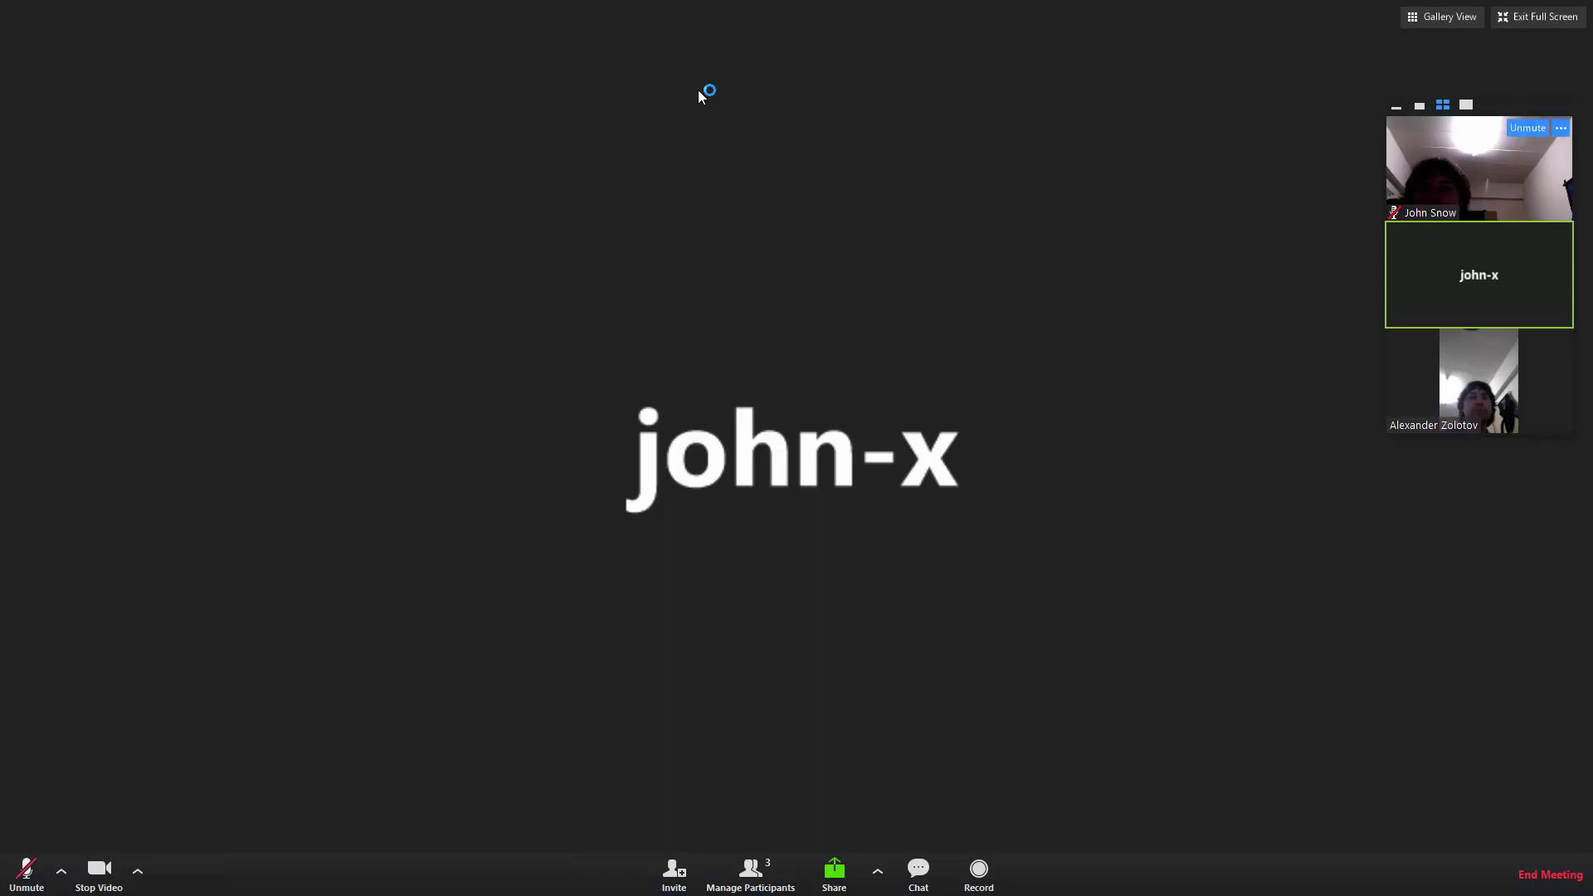
# Step: Pin another participant's video, then switch to Gallery View and back to Speaker View
pyautogui.press('Return')
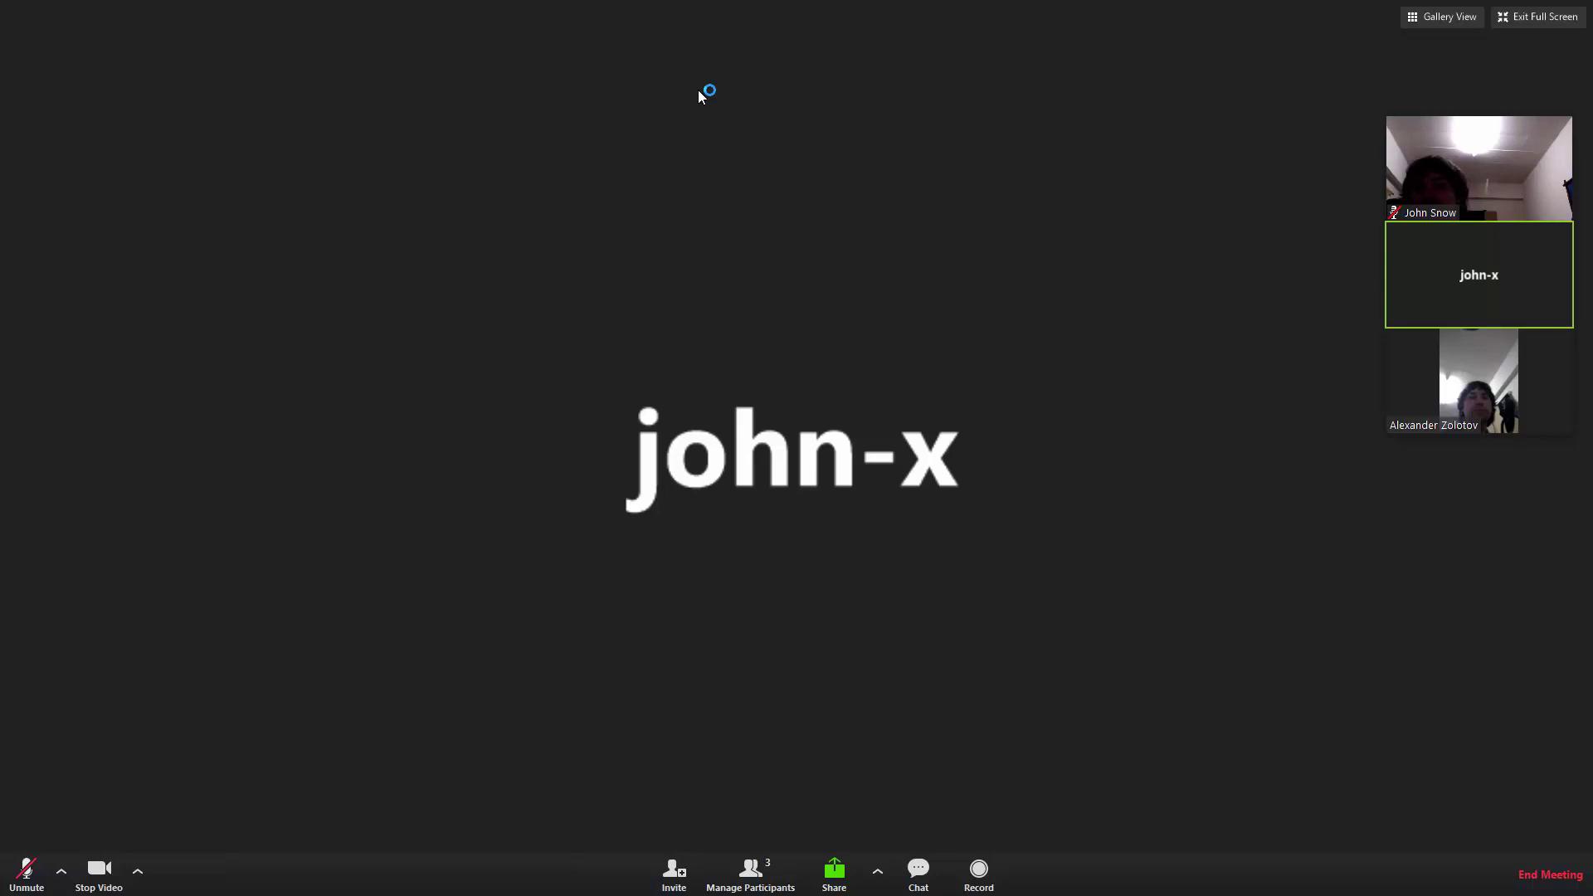
pyautogui.hotkey('alt', 'F2')
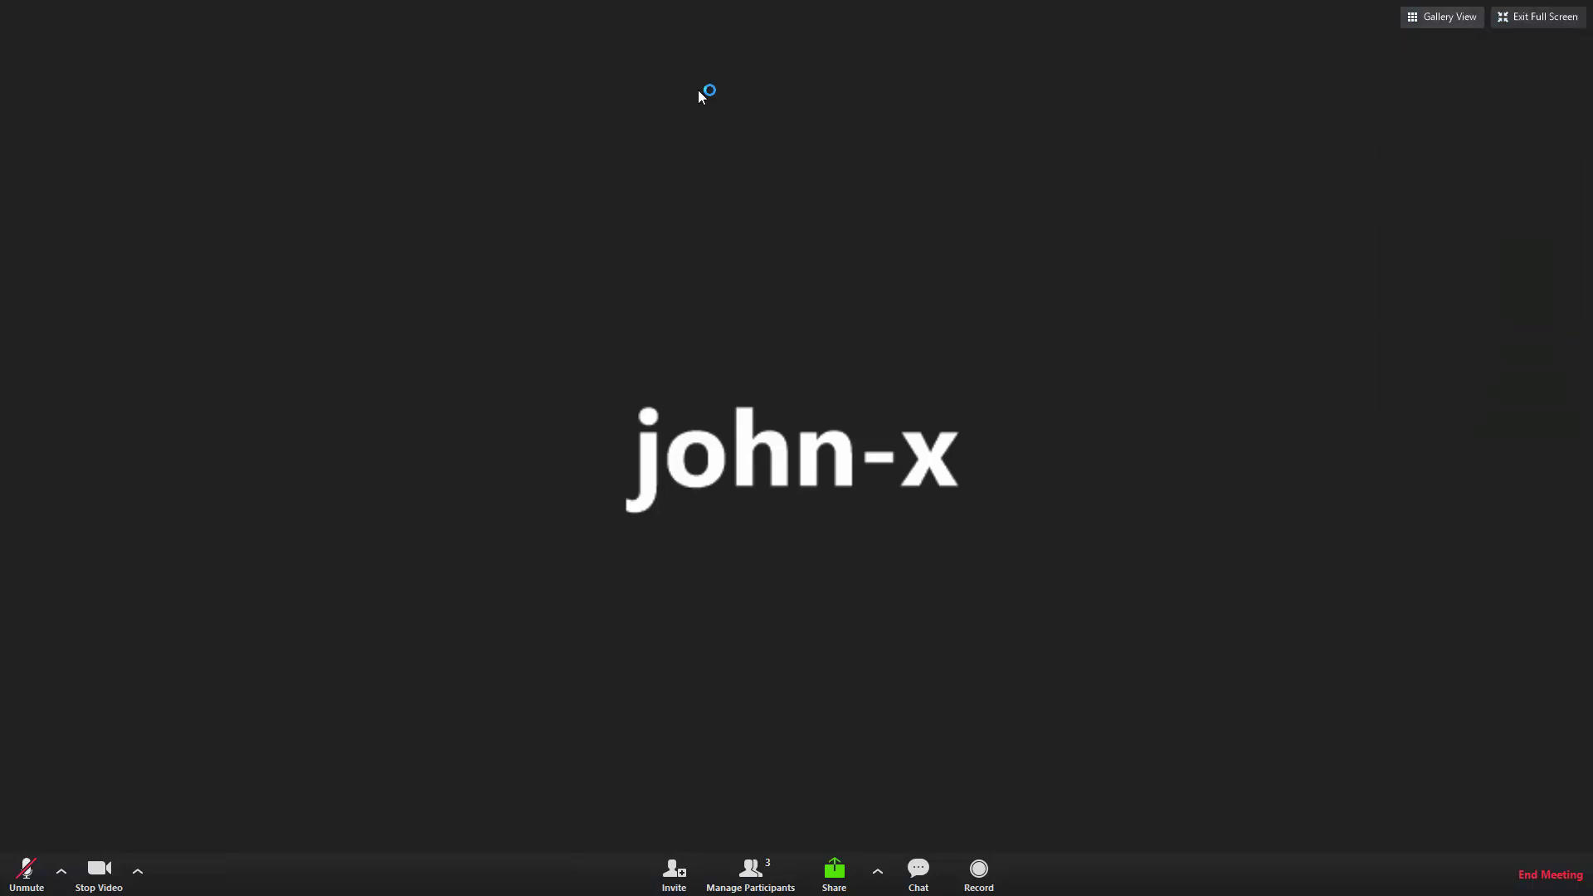
pyautogui.hotkey('alt', 'F1')
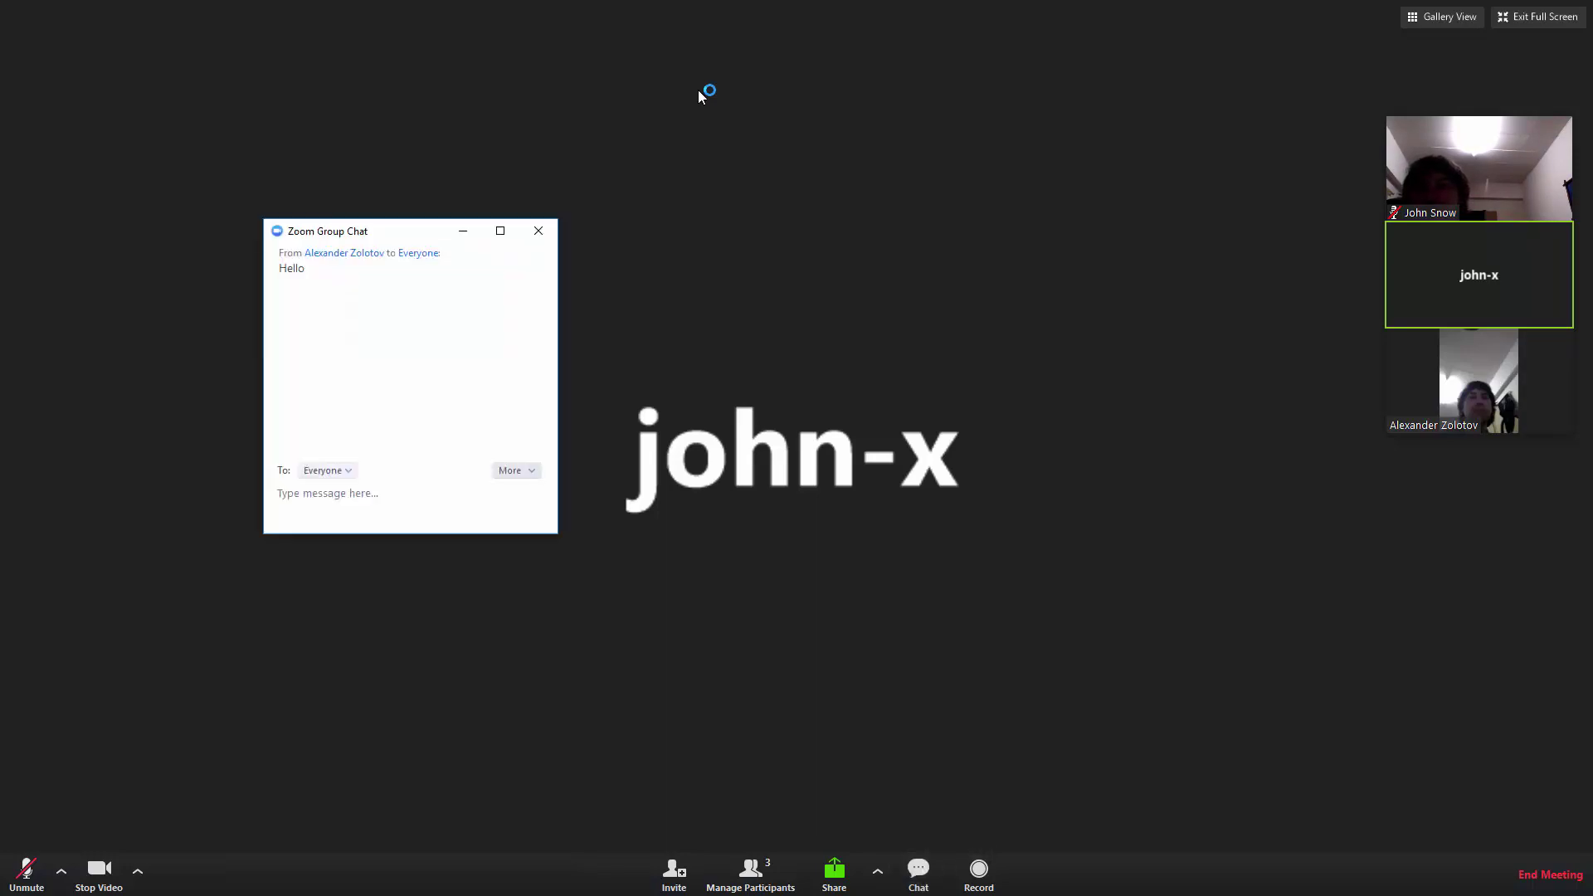
# Step: Check the chat's To: Everyone recipient option, then close the Zoom Group Chat window
pyautogui.click(327, 471)
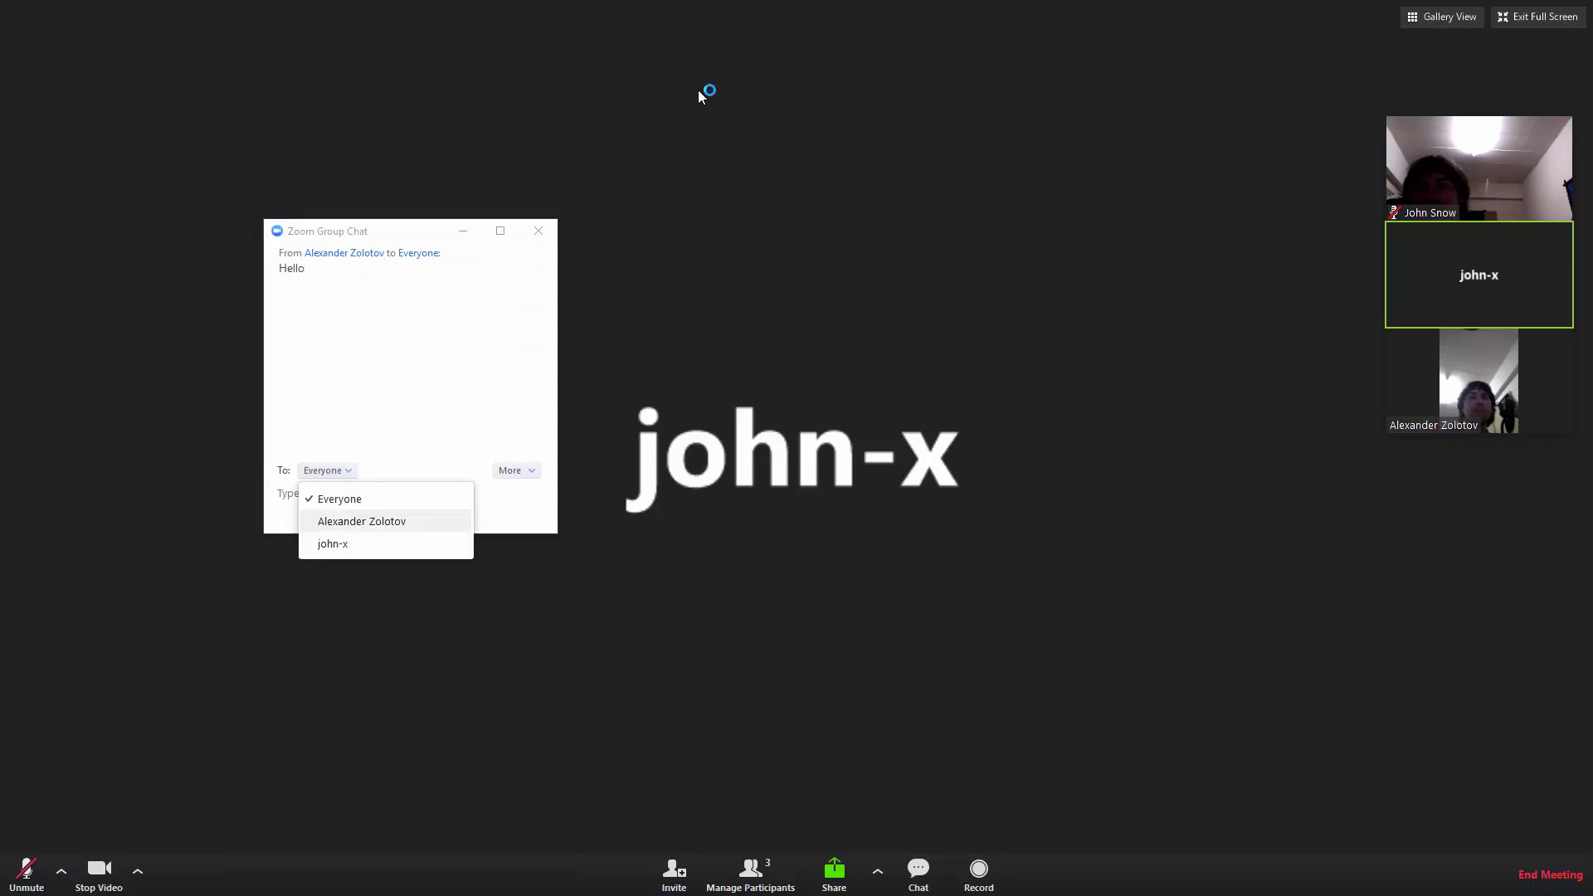
pyautogui.click(538, 231)
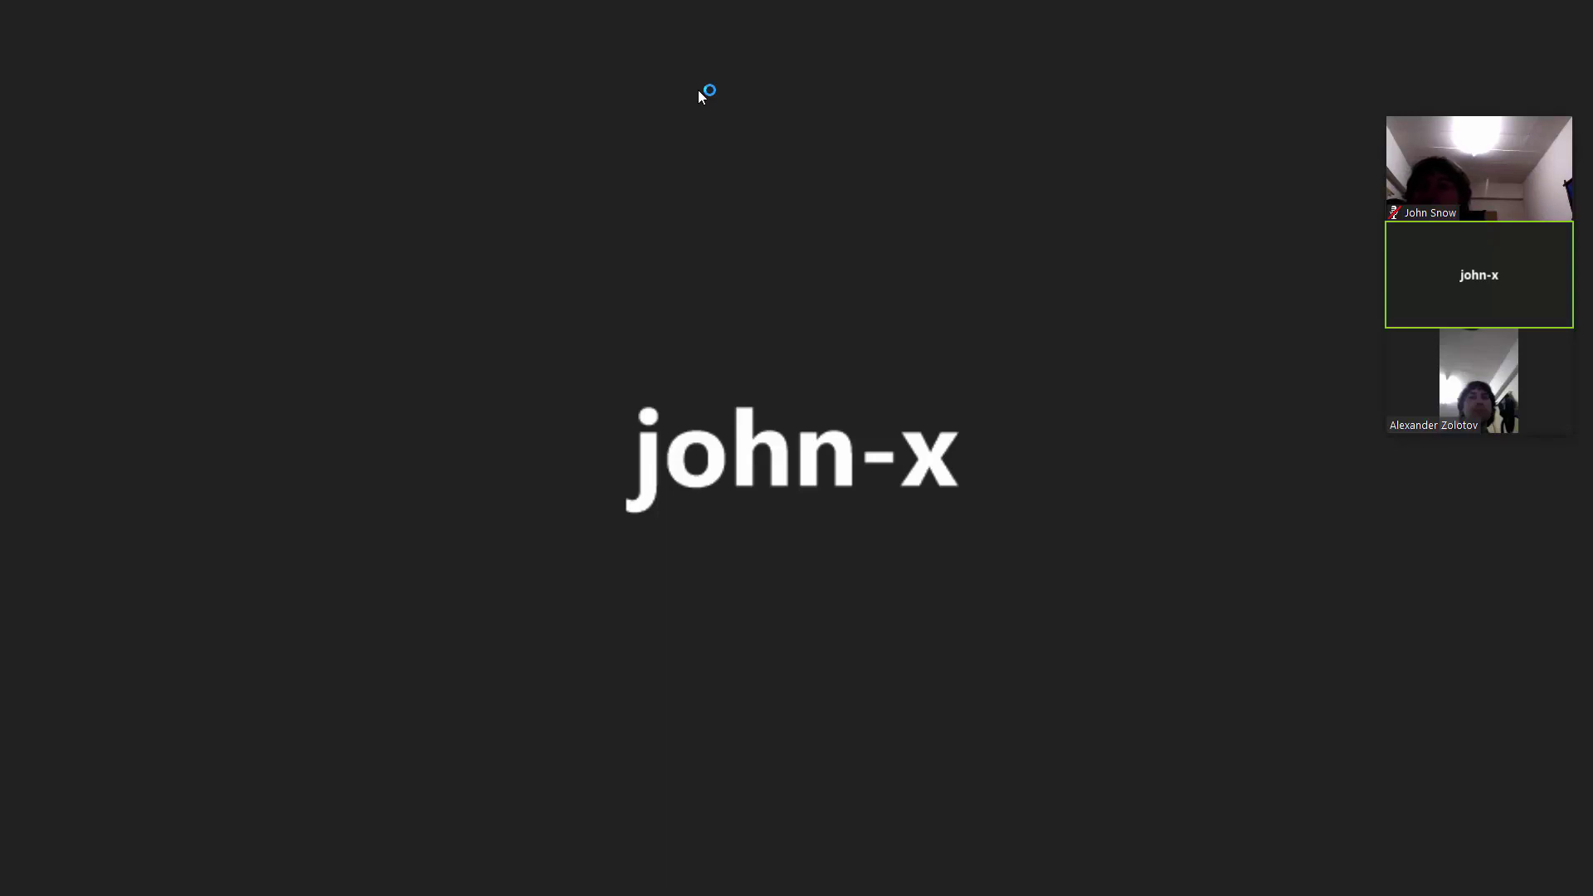
# Step: Exit full-screen mode with Esc so the meeting no longer fills the screen
pyautogui.press('Escape')
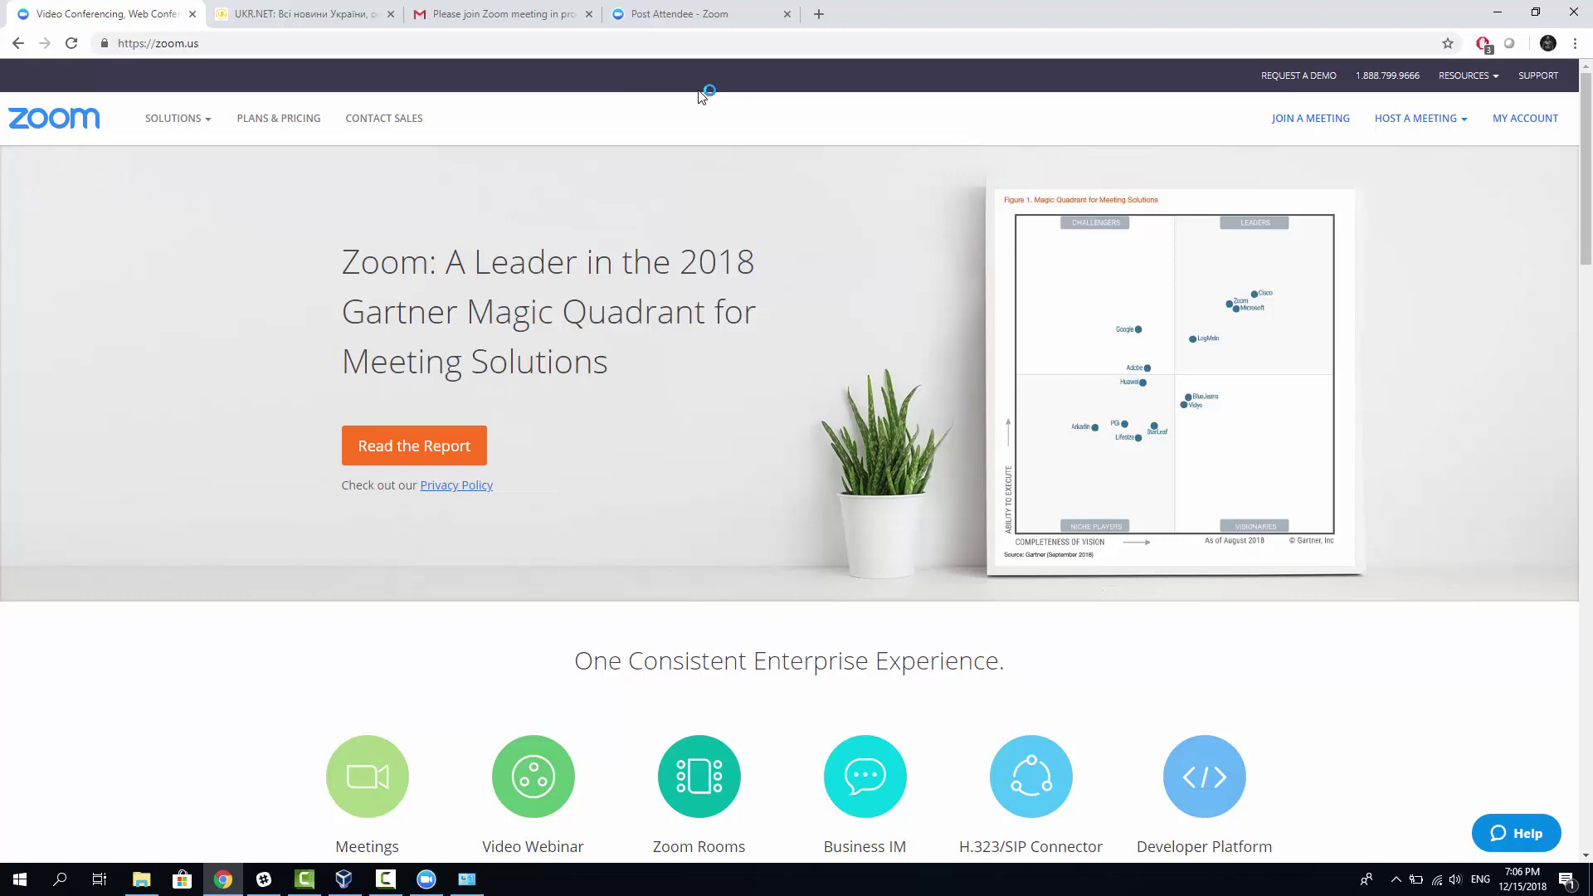
pyautogui.scroll(-3, 700, 97)
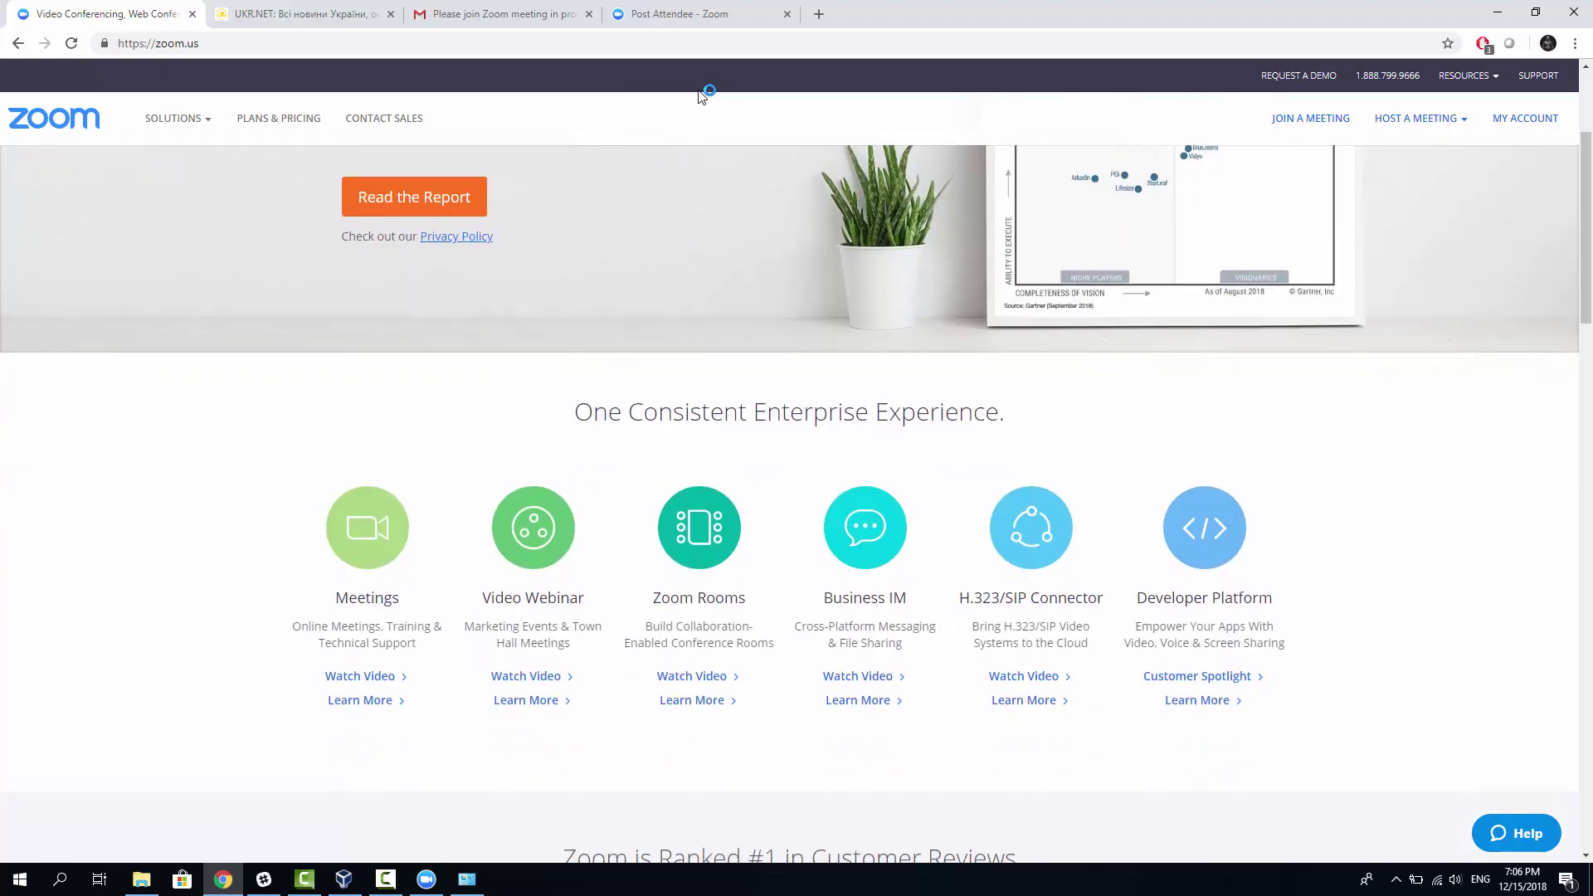
pyautogui.scroll(-3, 699, 97)
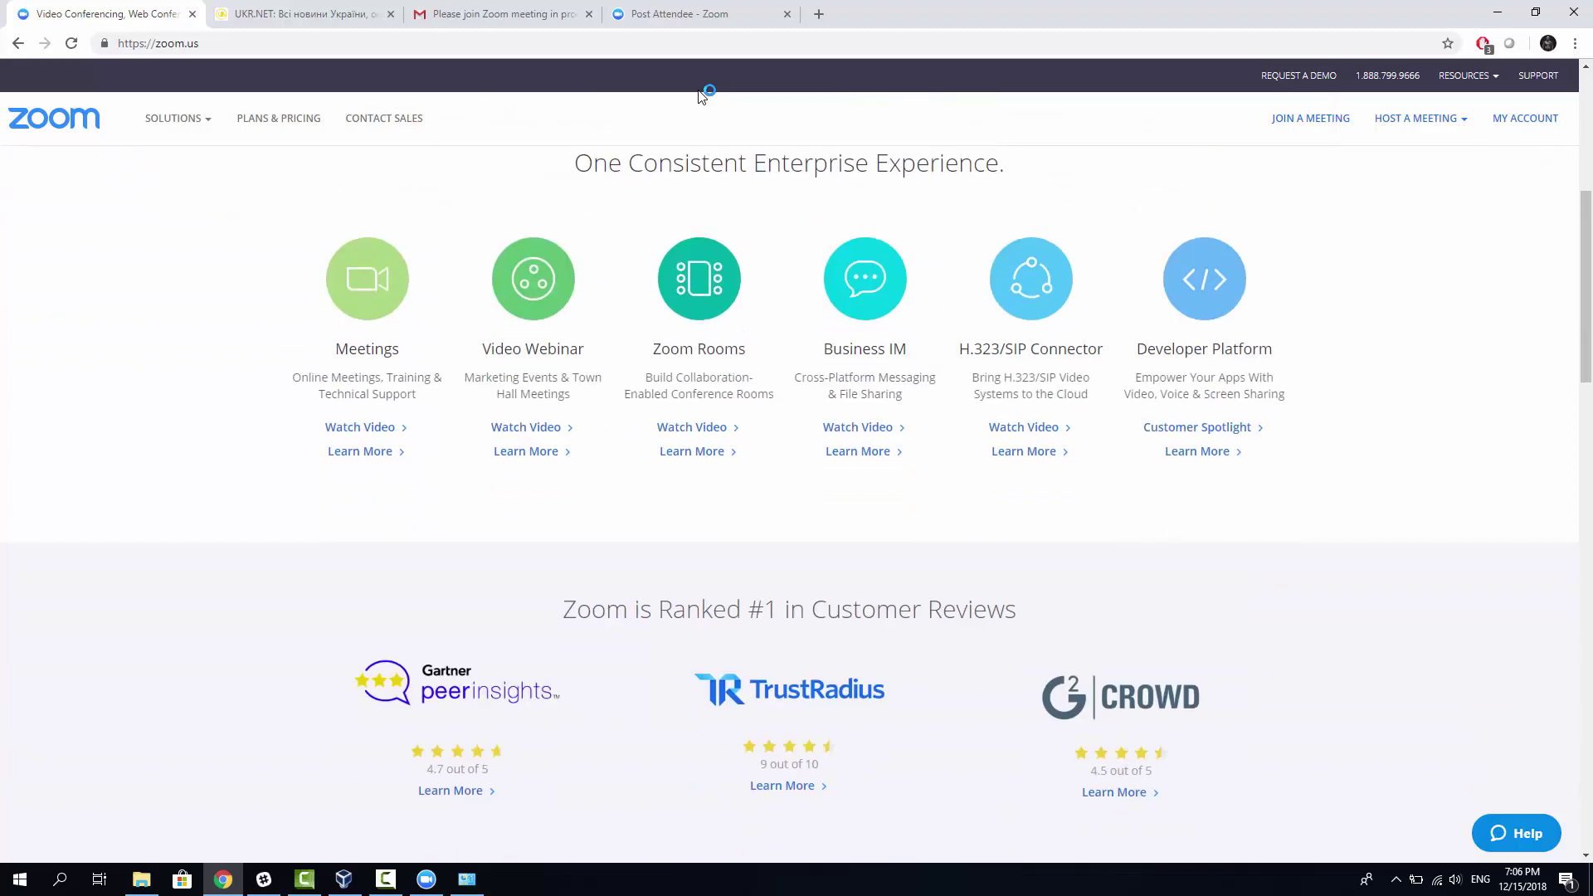
pyautogui.scroll(3, 700, 97)
pyautogui.scroll(3, 699, 97)
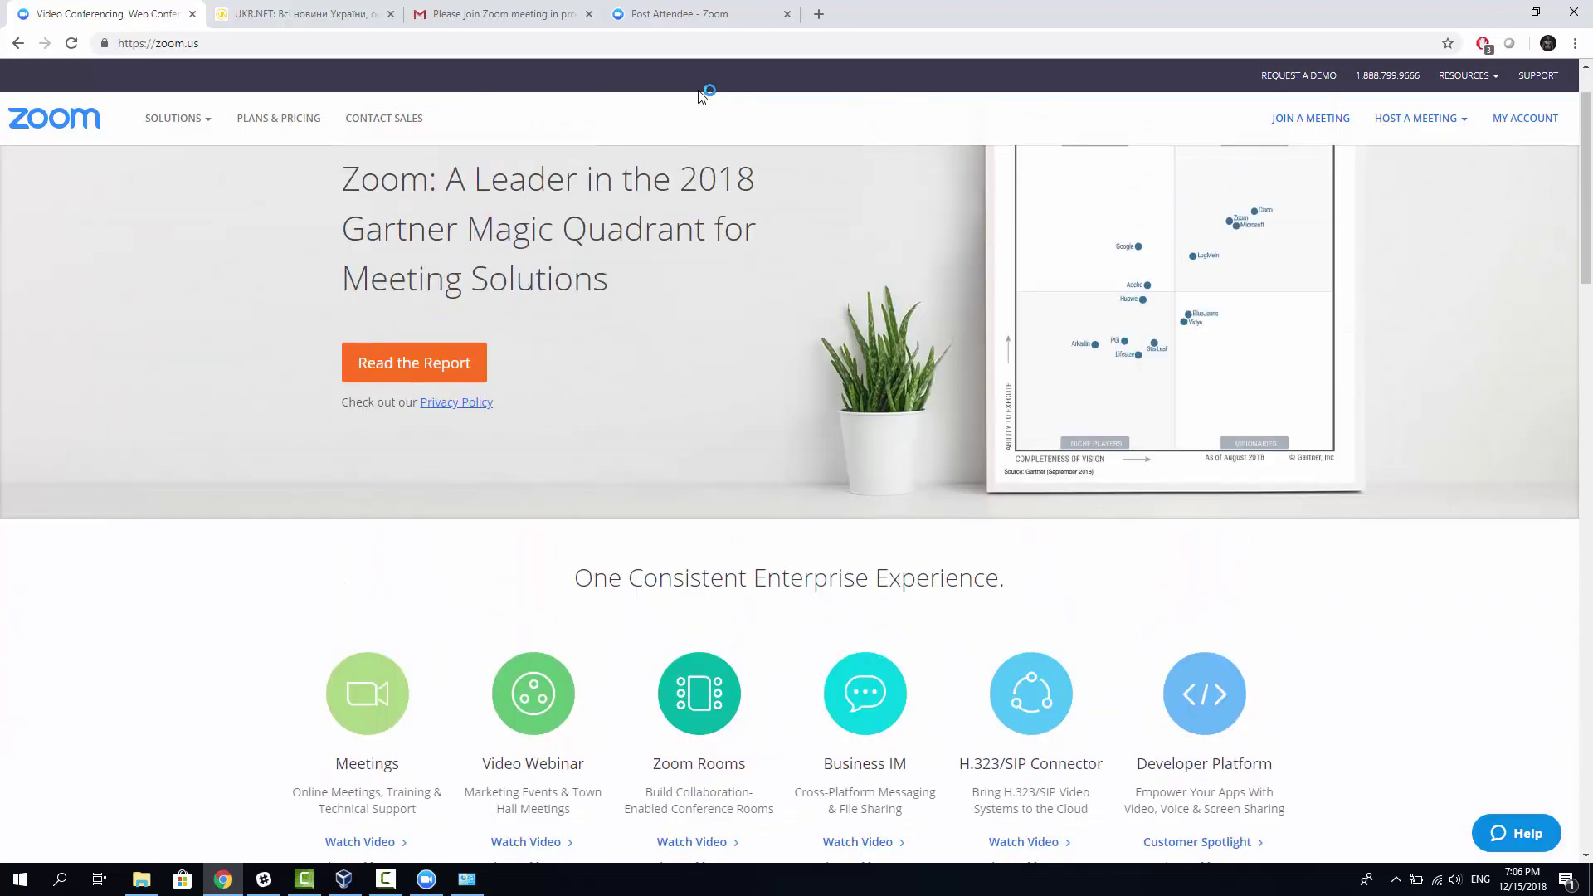